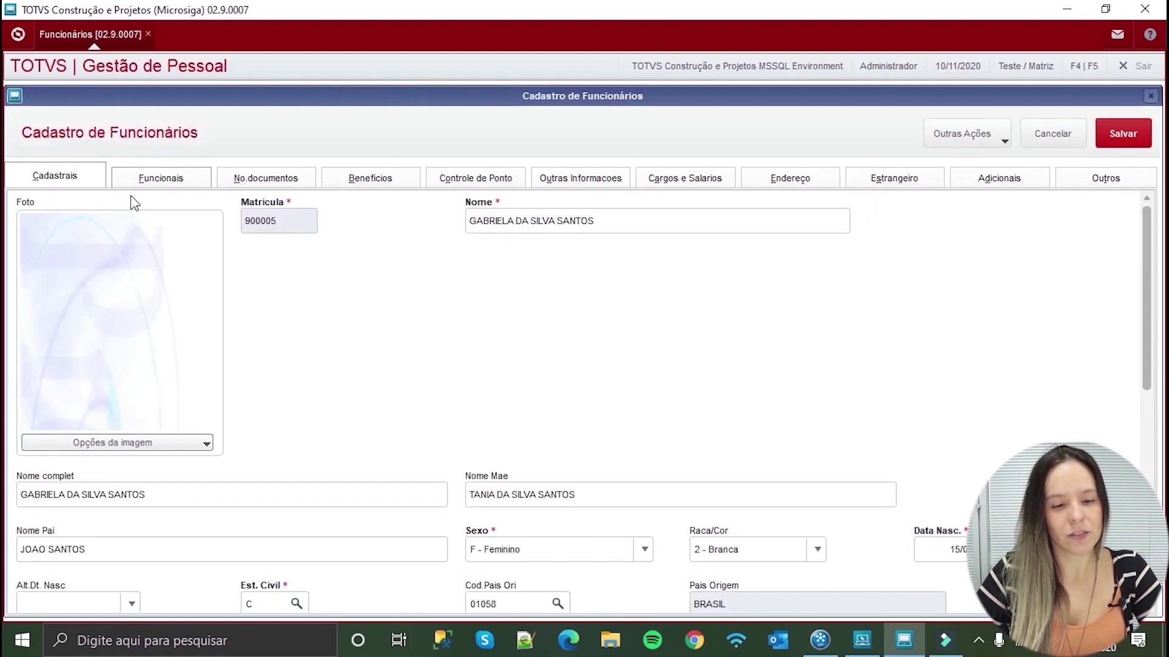
# - Set the employee's salary advance percentage (% Adiantam.) to 40 in the Funcionais data and save the record
pyautogui.click(169, 180)
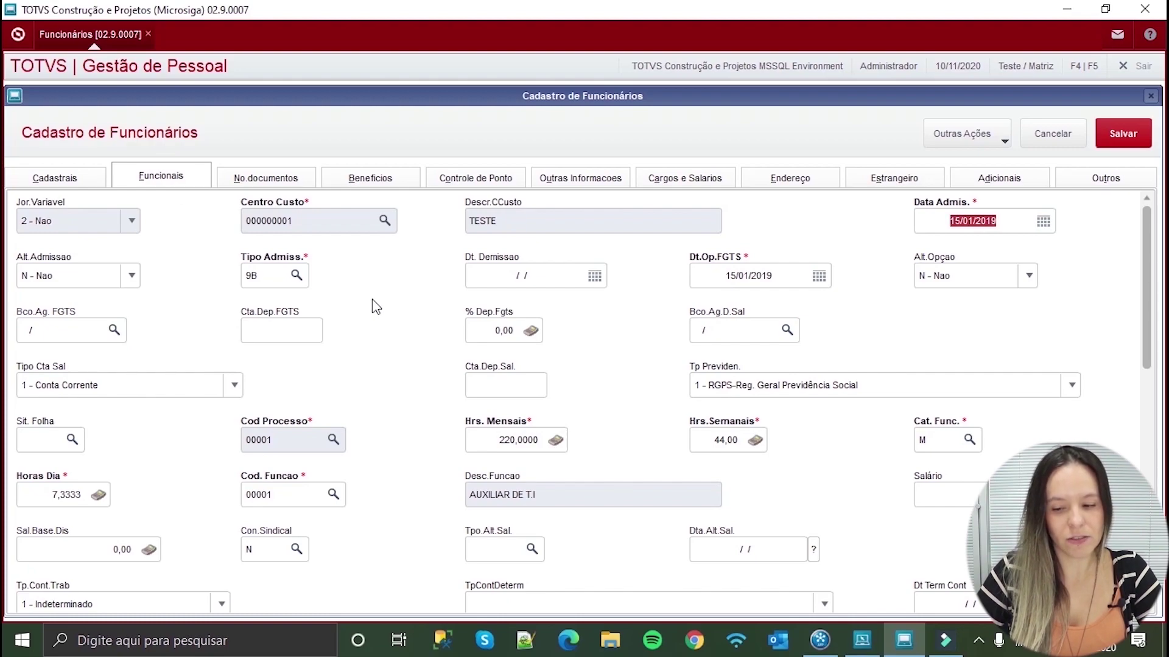
pyautogui.scroll(-4, 375, 306)
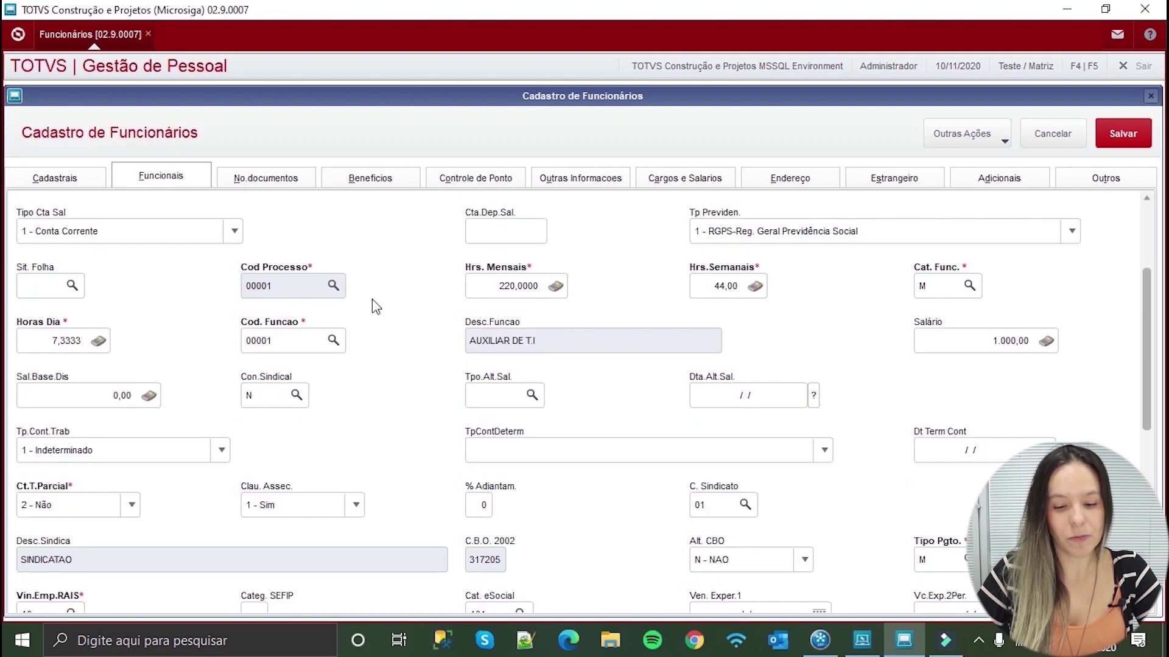
pyautogui.scroll(-3, 376, 306)
pyautogui.scroll(2, 426, 308)
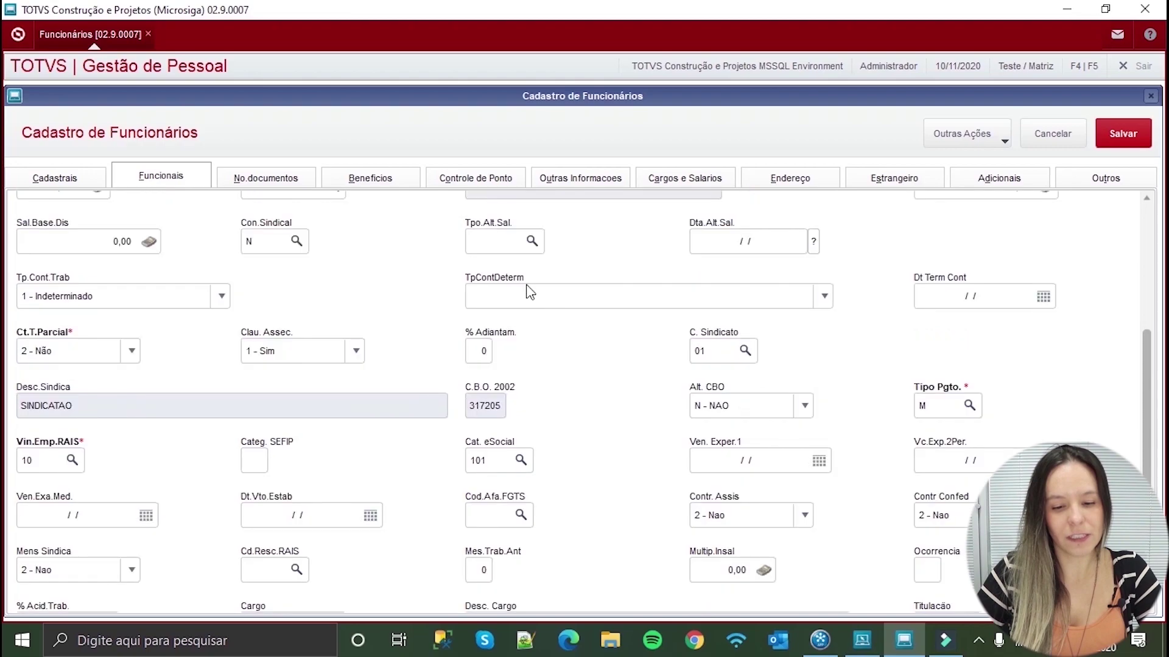
pyautogui.click(482, 403)
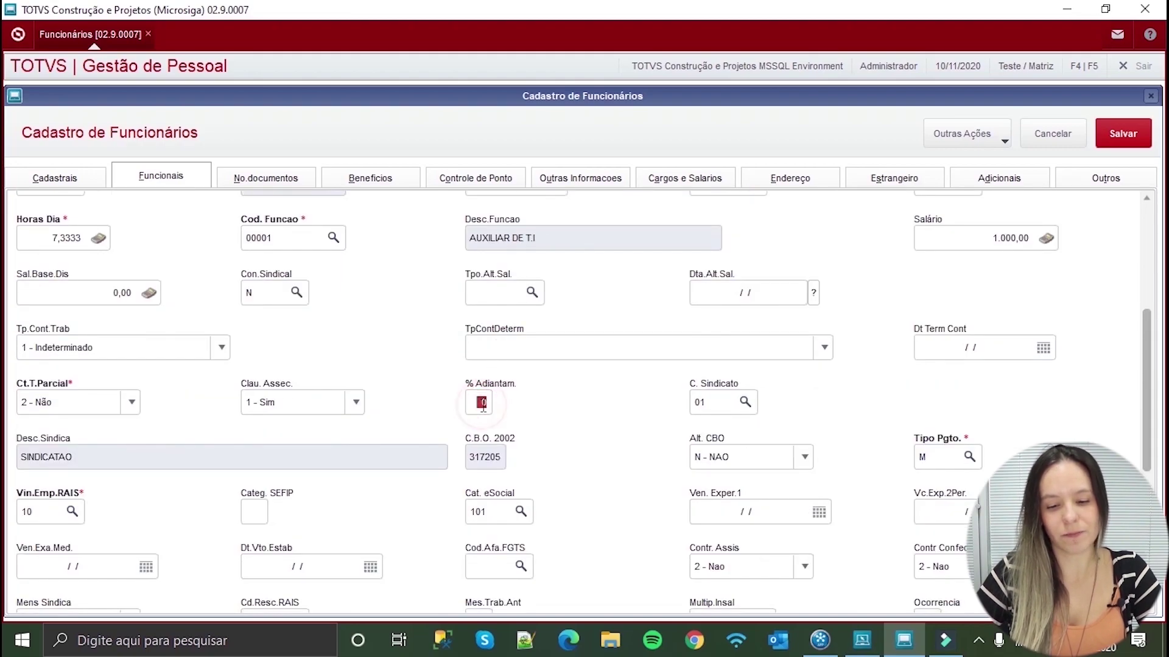
pyautogui.write('4')
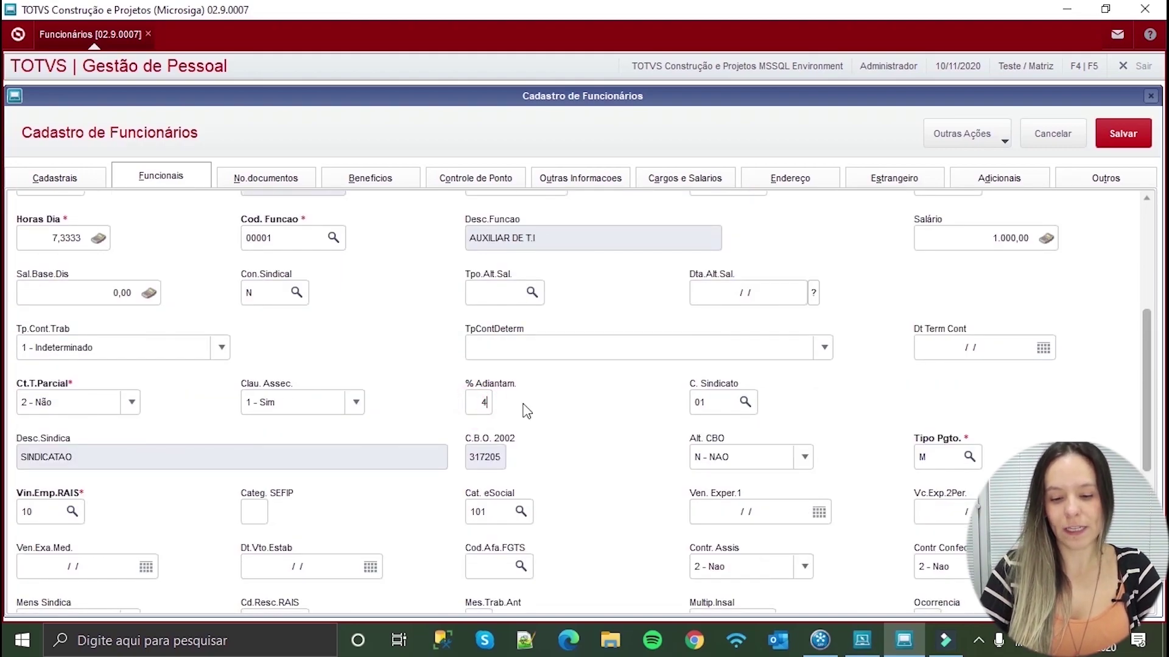
pyautogui.write('0')
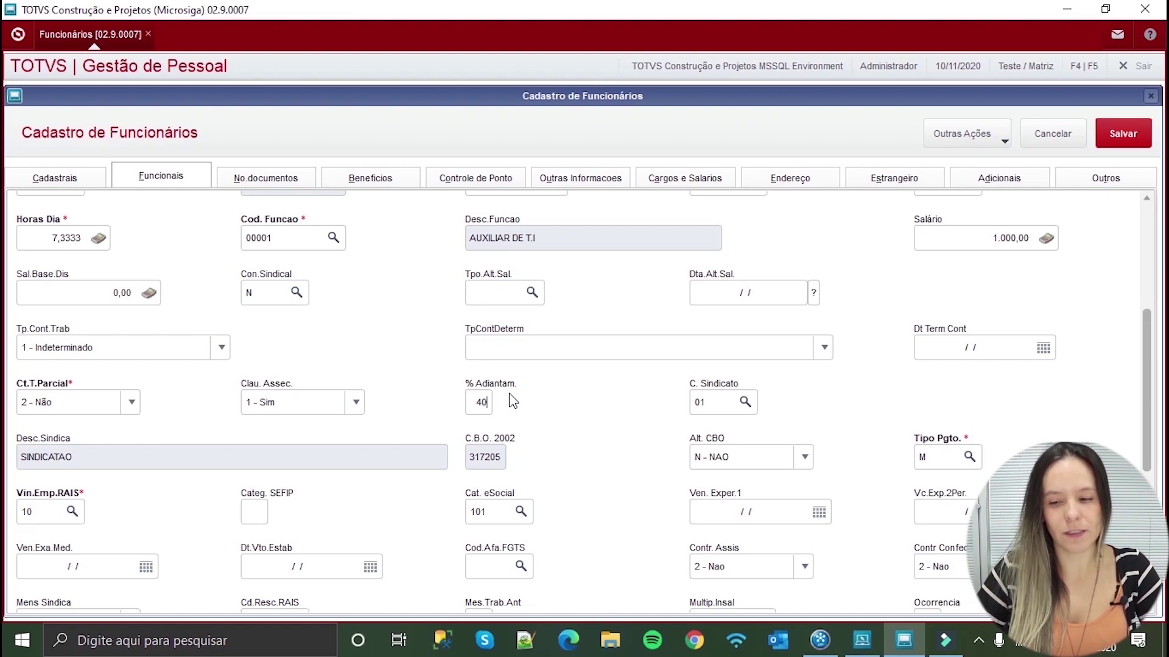
pyautogui.click(1123, 133)
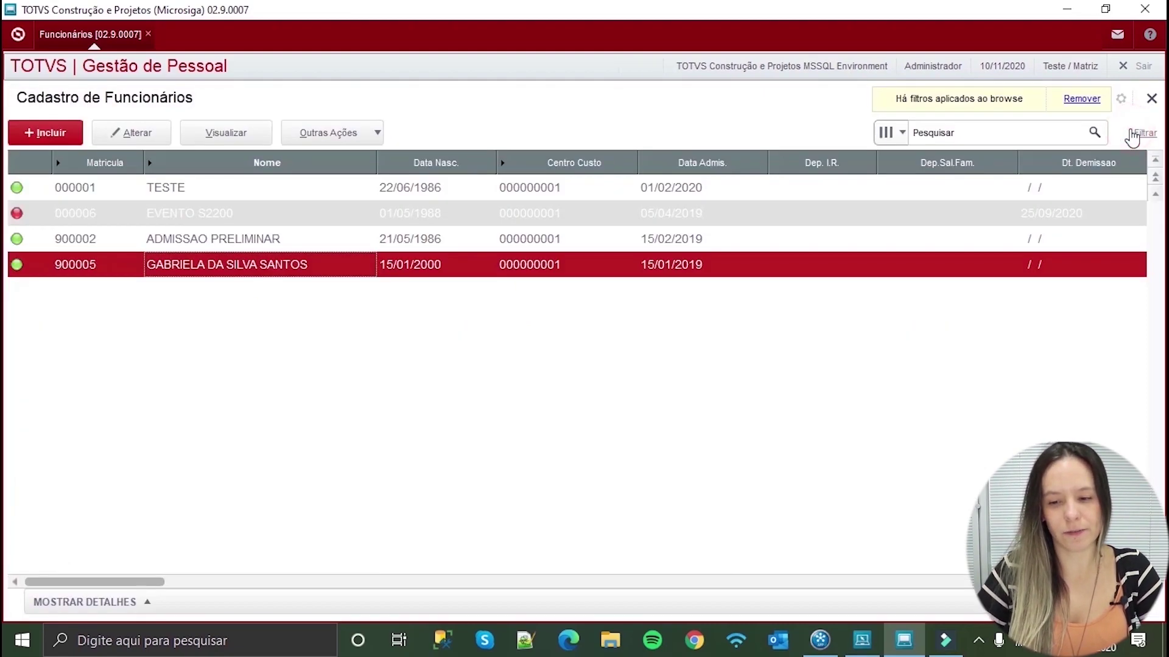
# - Leave the employee register and open period 202010 of process 00001 for editing in the Períodos routine
pyautogui.click(1136, 132)
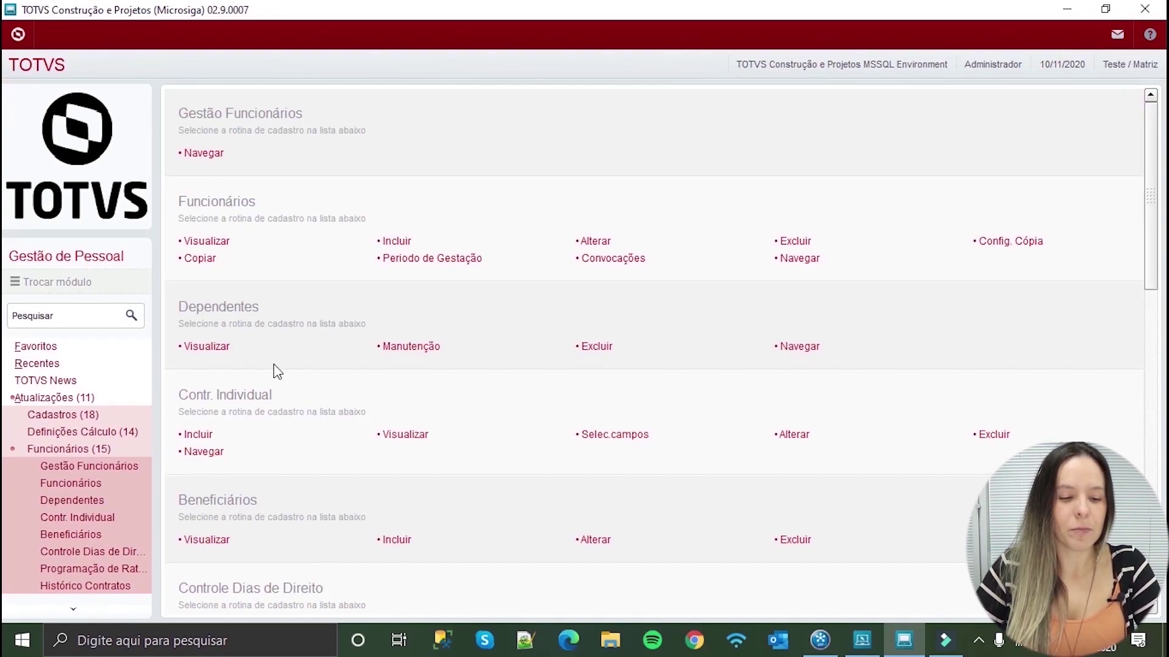
pyautogui.click(94, 399)
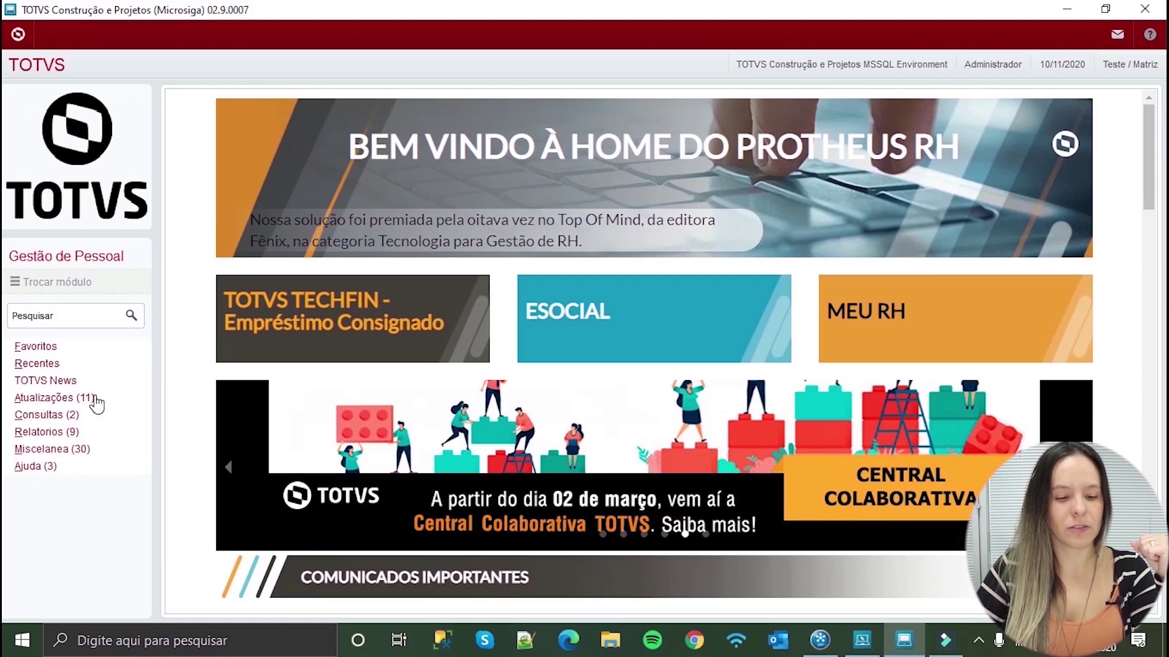
pyautogui.click(94, 399)
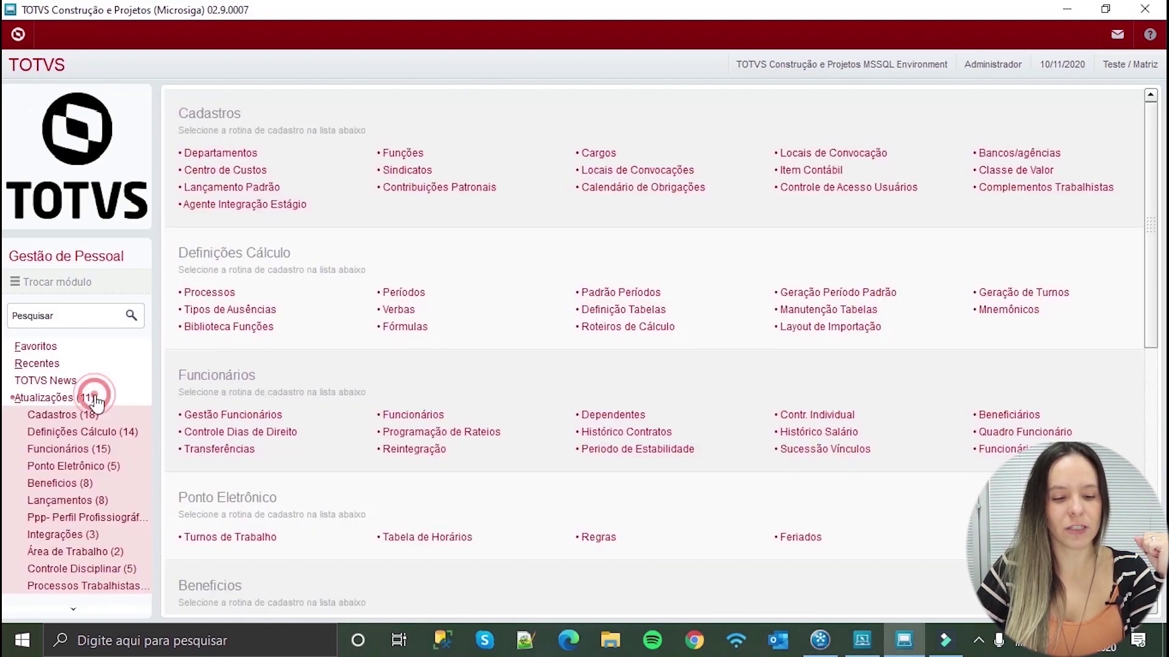
pyautogui.click(114, 434)
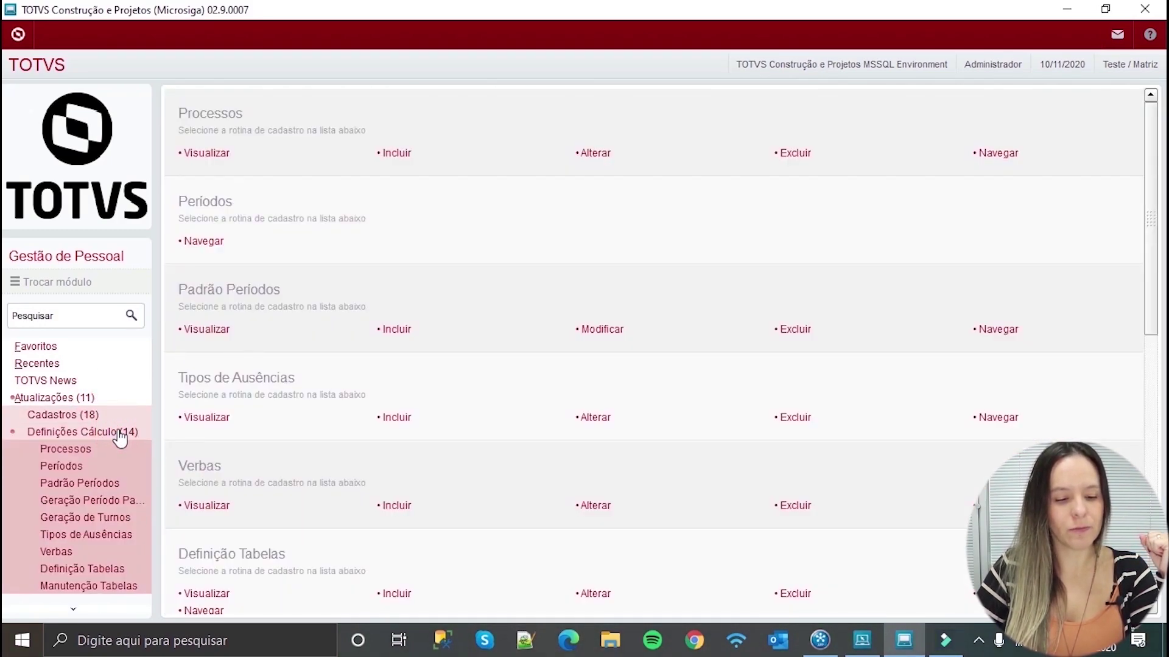
pyautogui.click(95, 467)
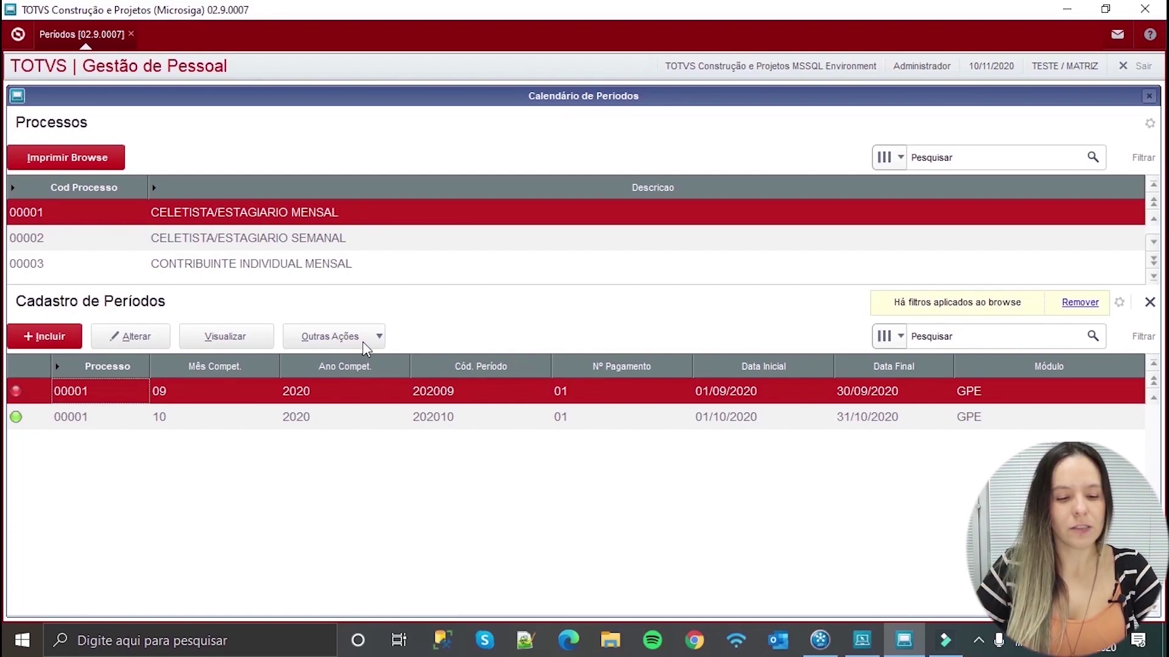
pyautogui.click(176, 415)
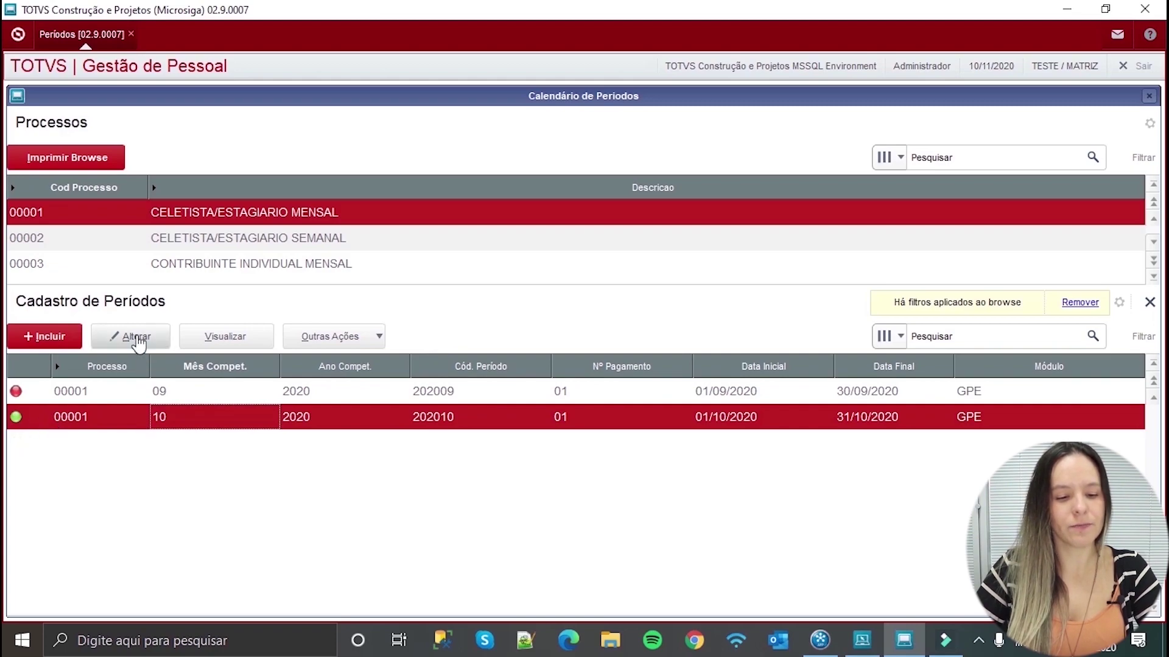
pyautogui.click(136, 338)
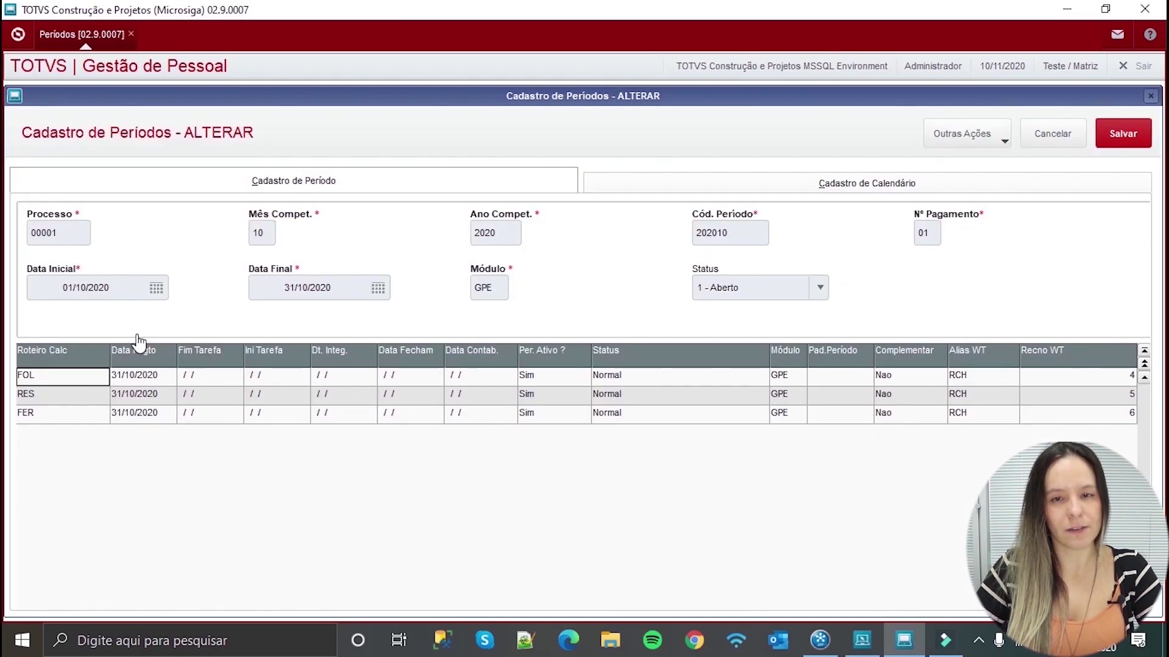
# - Add a new line to the period's calculation list and assign it the ADI (ADIANTAMENTO) roteiro
pyautogui.click(27, 414)
pyautogui.press('Down')
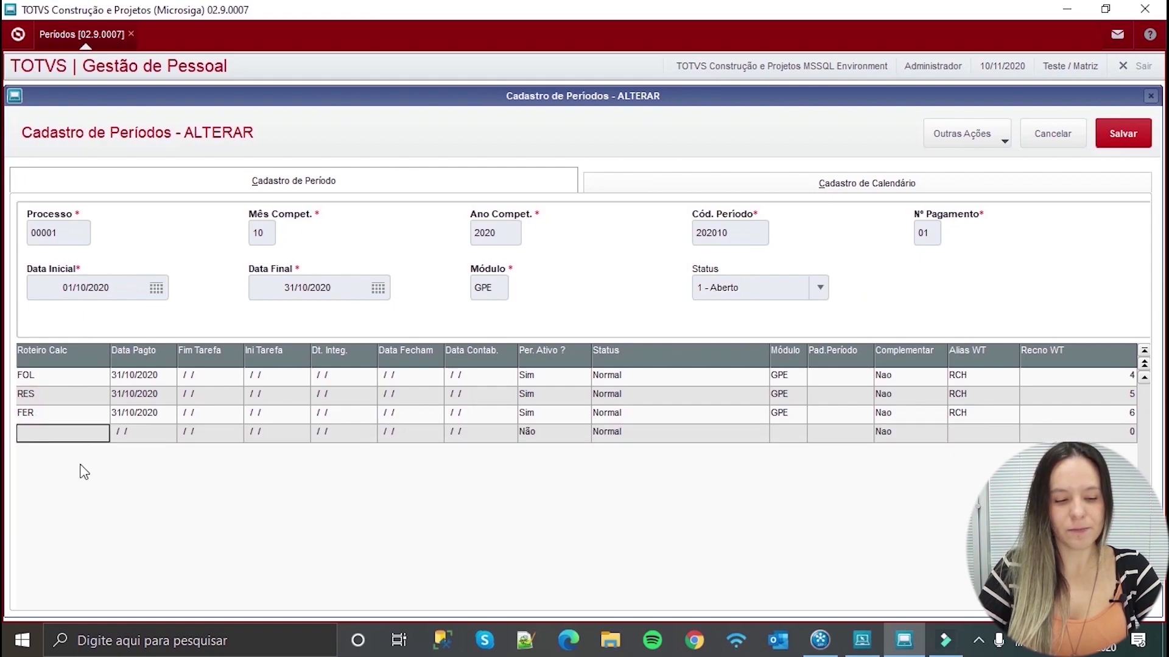
pyautogui.doubleClick(96, 433)
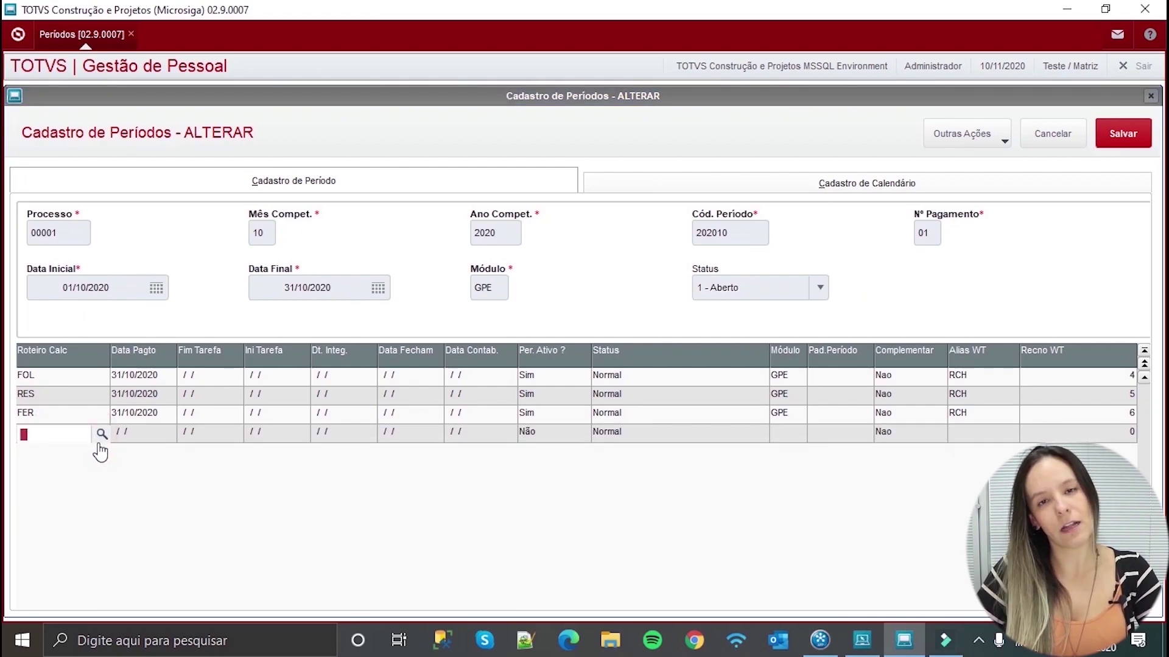
pyautogui.click(102, 434)
pyautogui.click(487, 326)
pyautogui.click(490, 341)
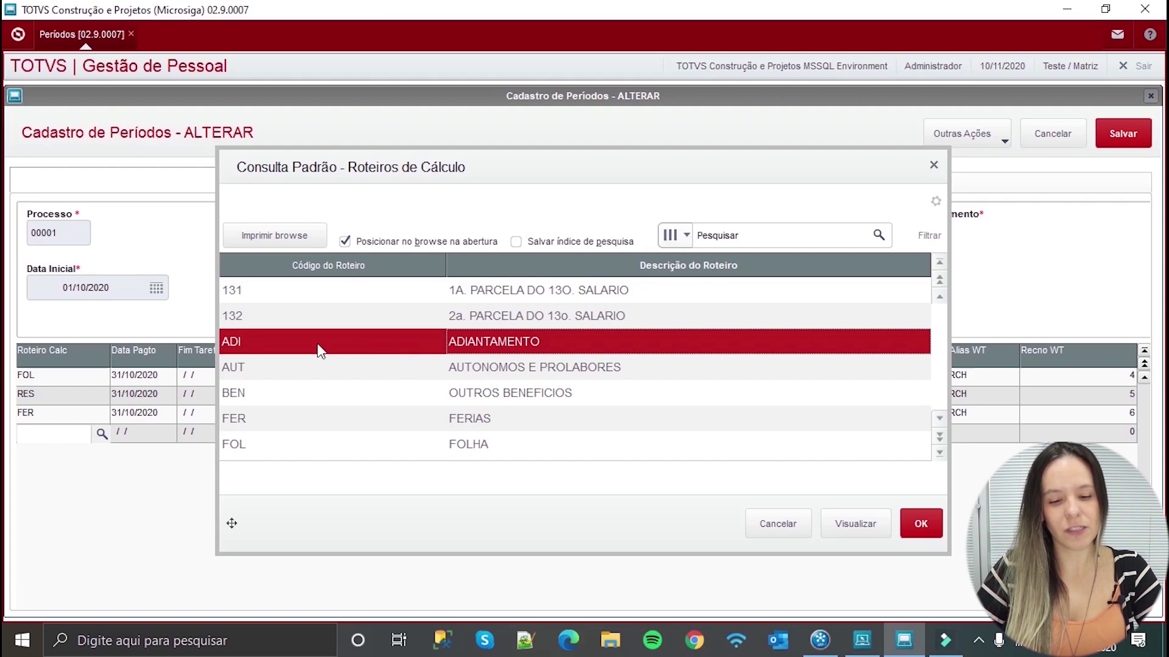
pyautogui.click(921, 523)
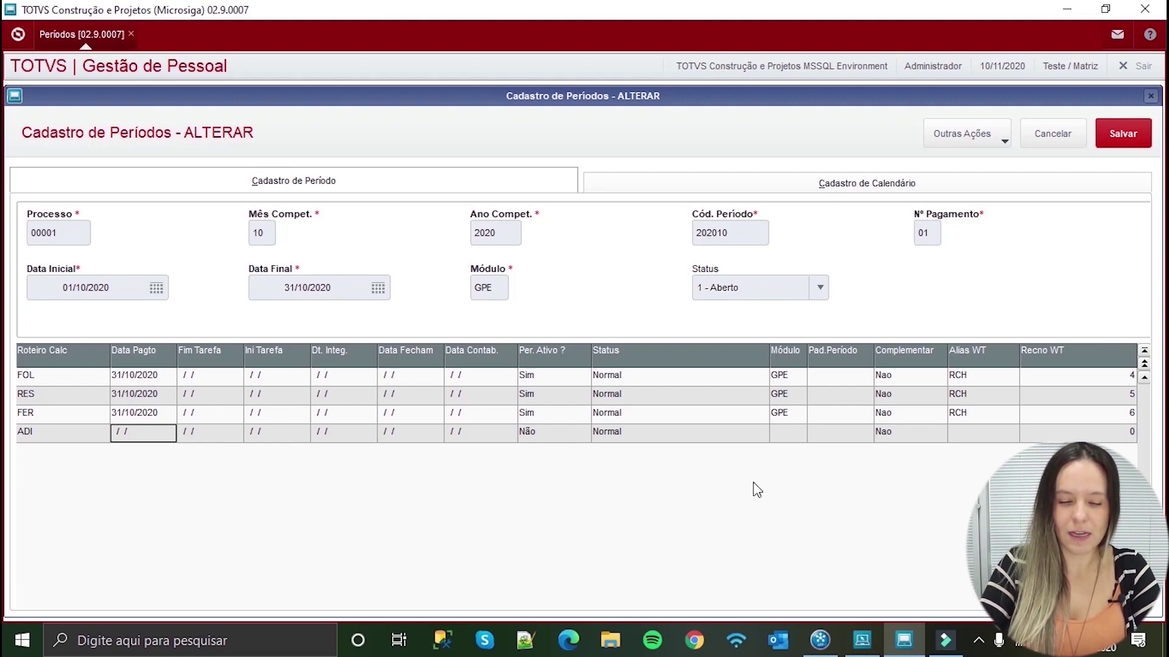
# - Set the payment date (Data Pagto) of the ADI line to 20/10/2020
pyautogui.press('Return')
pyautogui.write('201020')
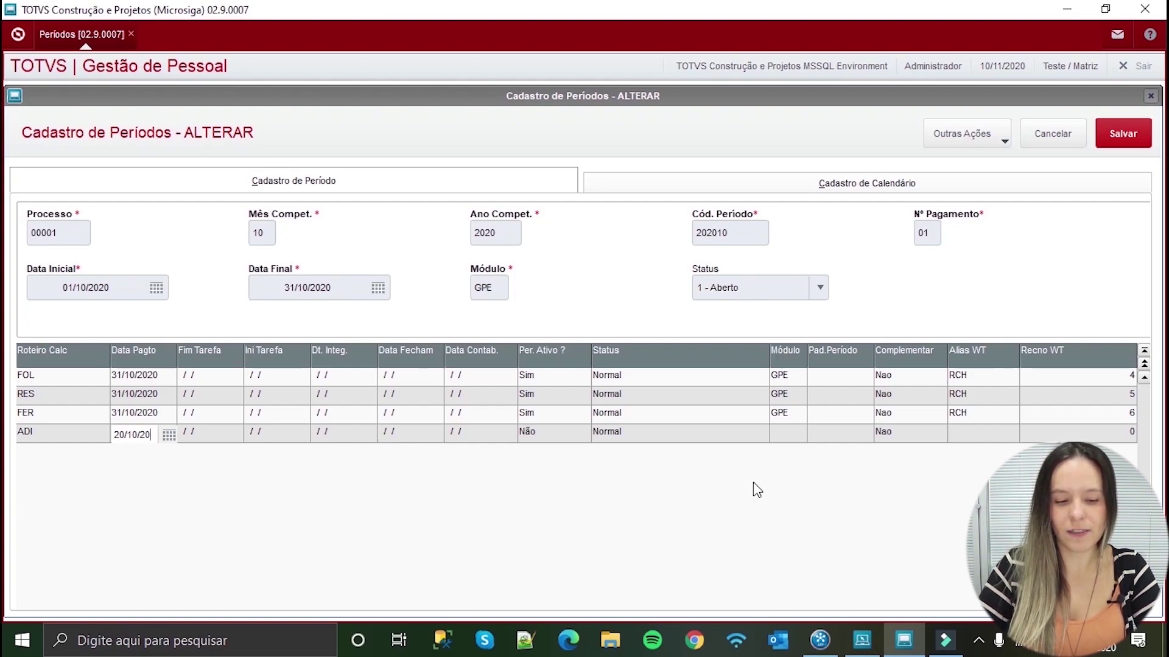
pyautogui.press('Return')
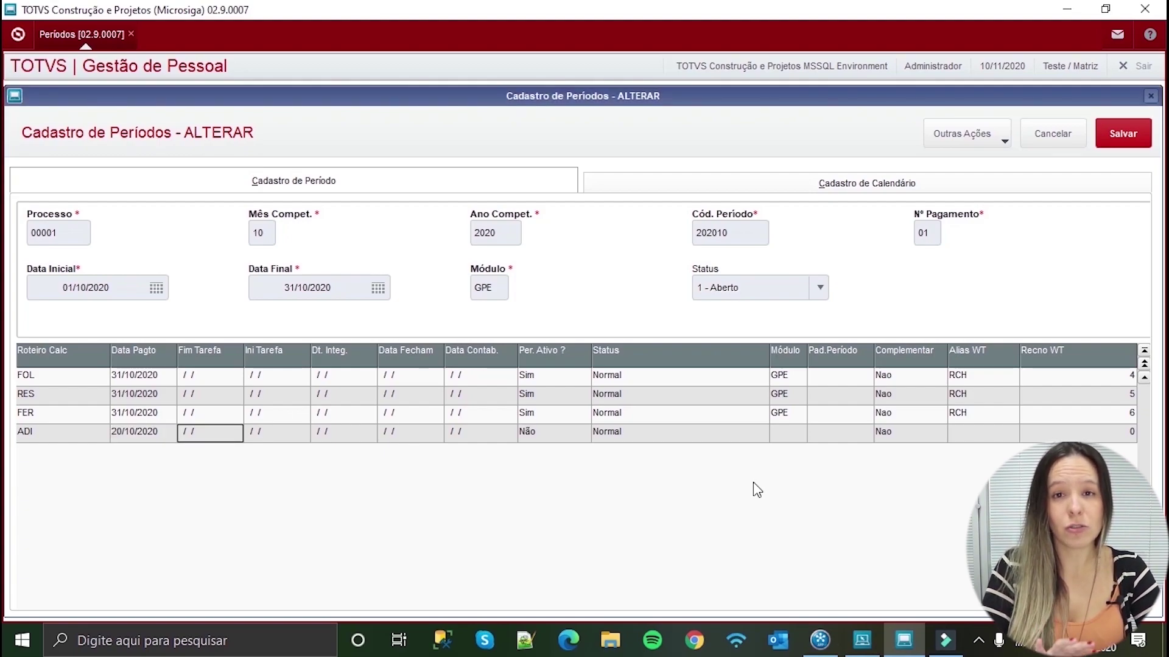
# - Set Per. Ativo to Sim for the ADI line and save the period changes
pyautogui.press('Right')
pyautogui.press('Right')
pyautogui.press('Right')
pyautogui.press('Right')
pyautogui.press('Right')
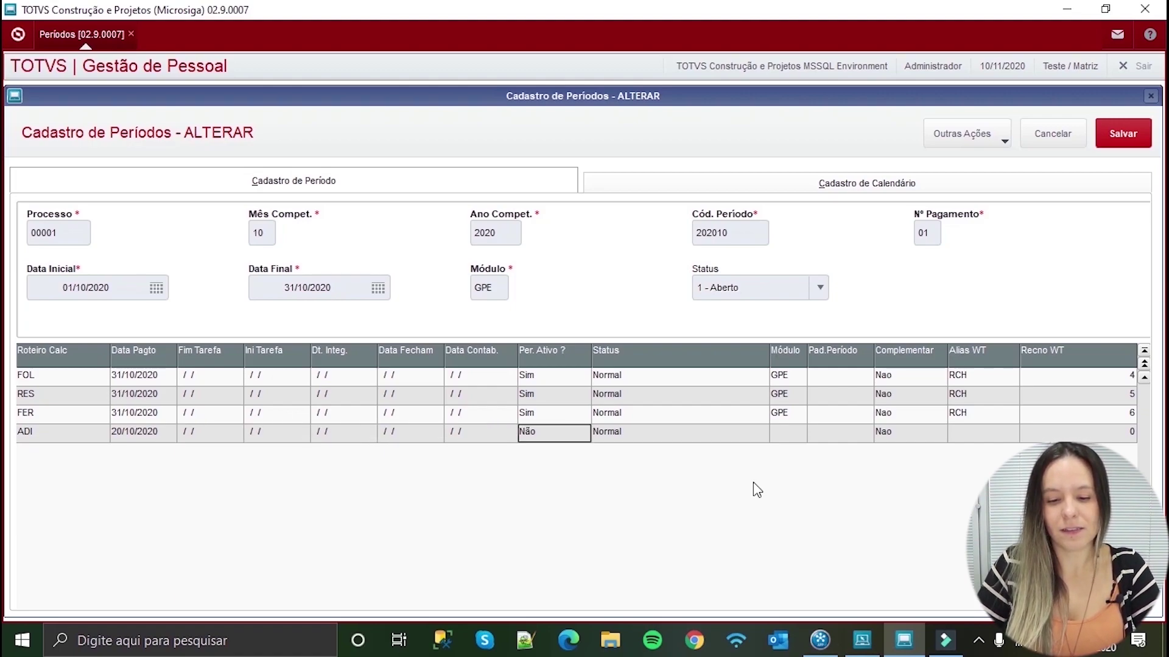
pyautogui.click(559, 440)
pyautogui.click(568, 436)
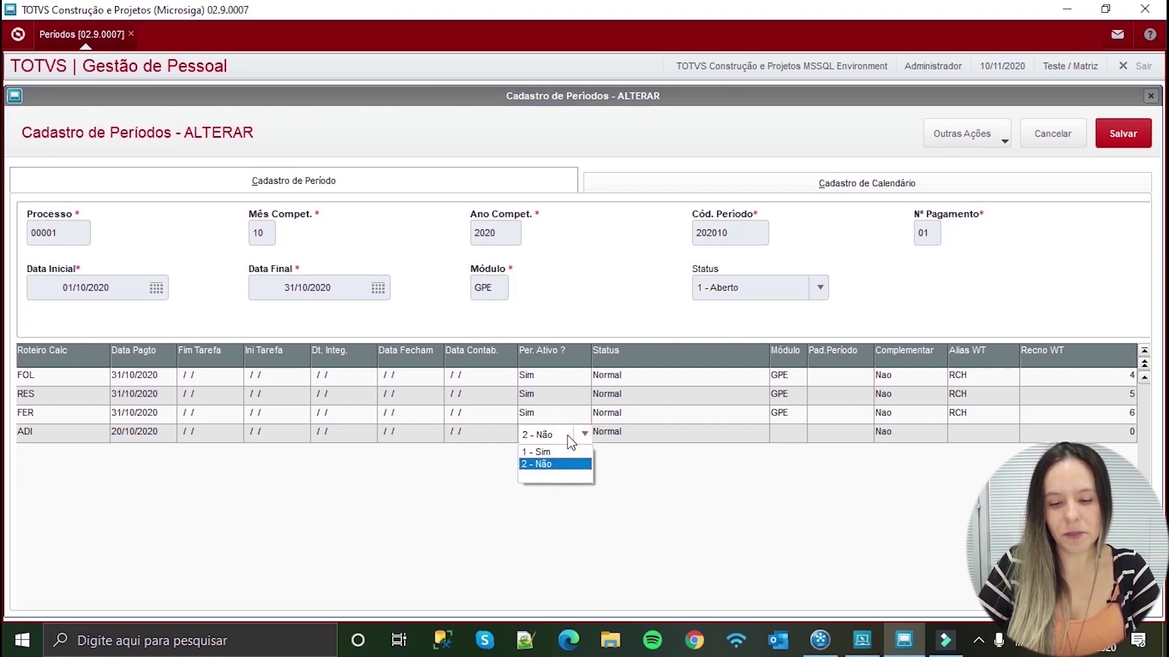
pyautogui.click(565, 451)
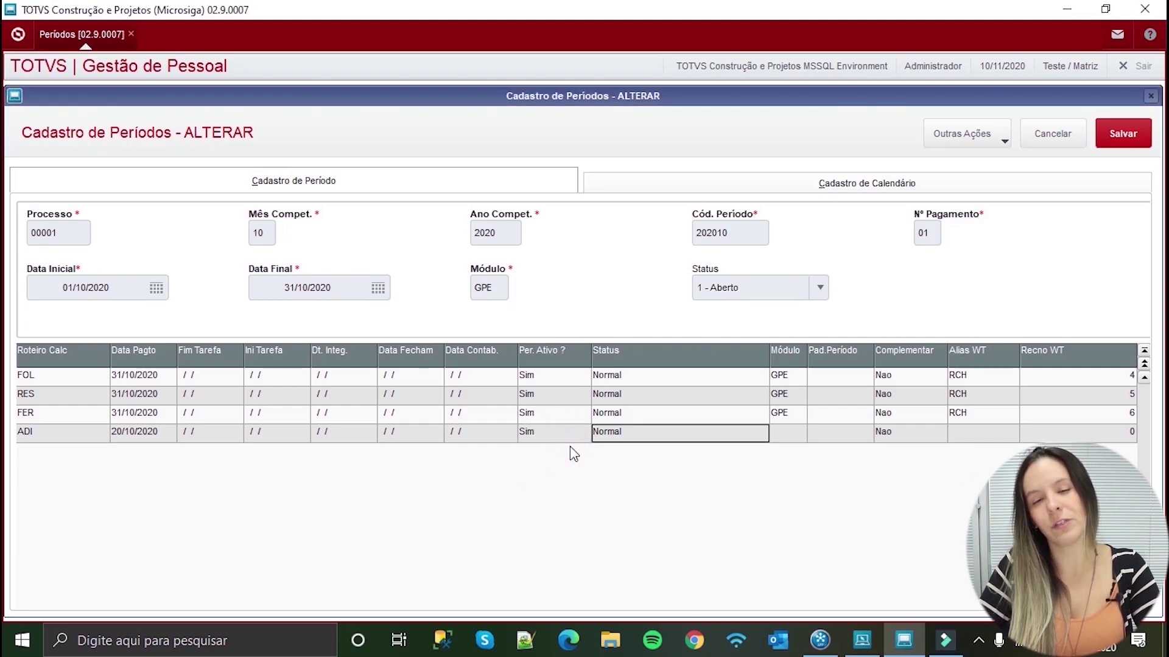
pyautogui.click(554, 437)
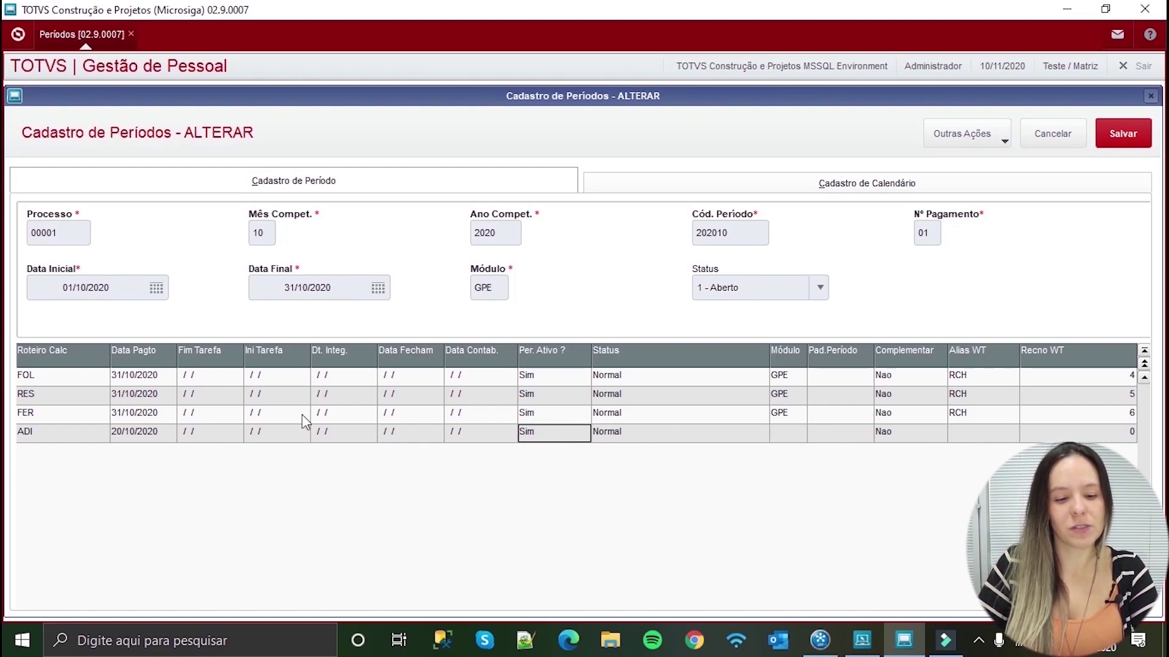
pyautogui.click(146, 443)
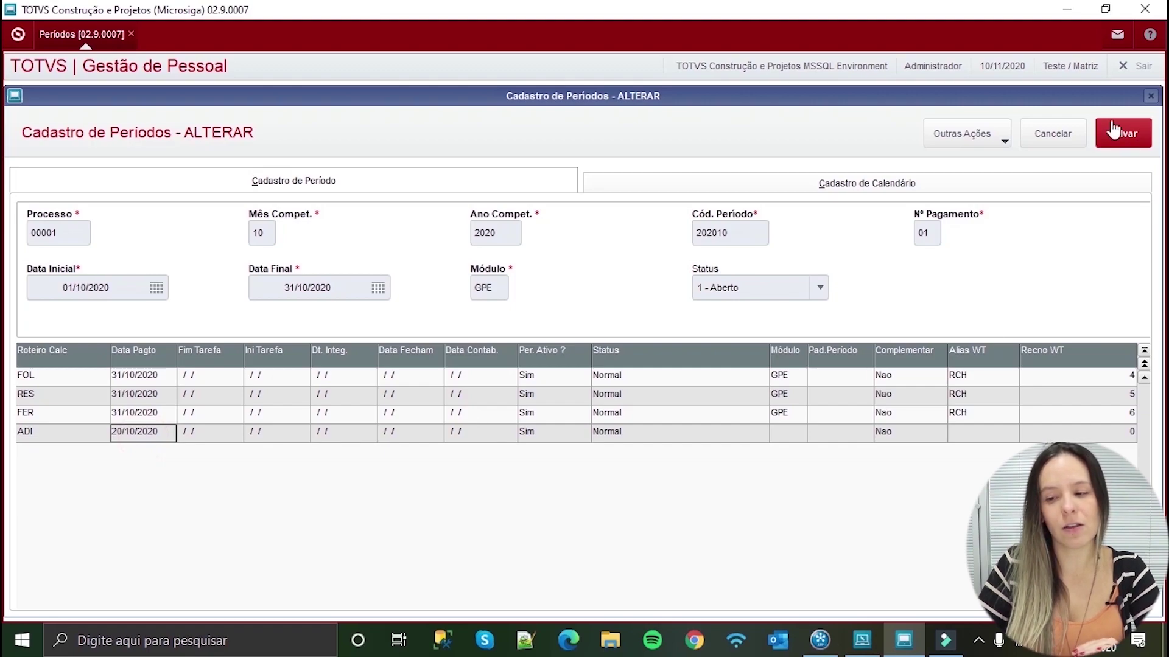
pyautogui.click(541, 433)
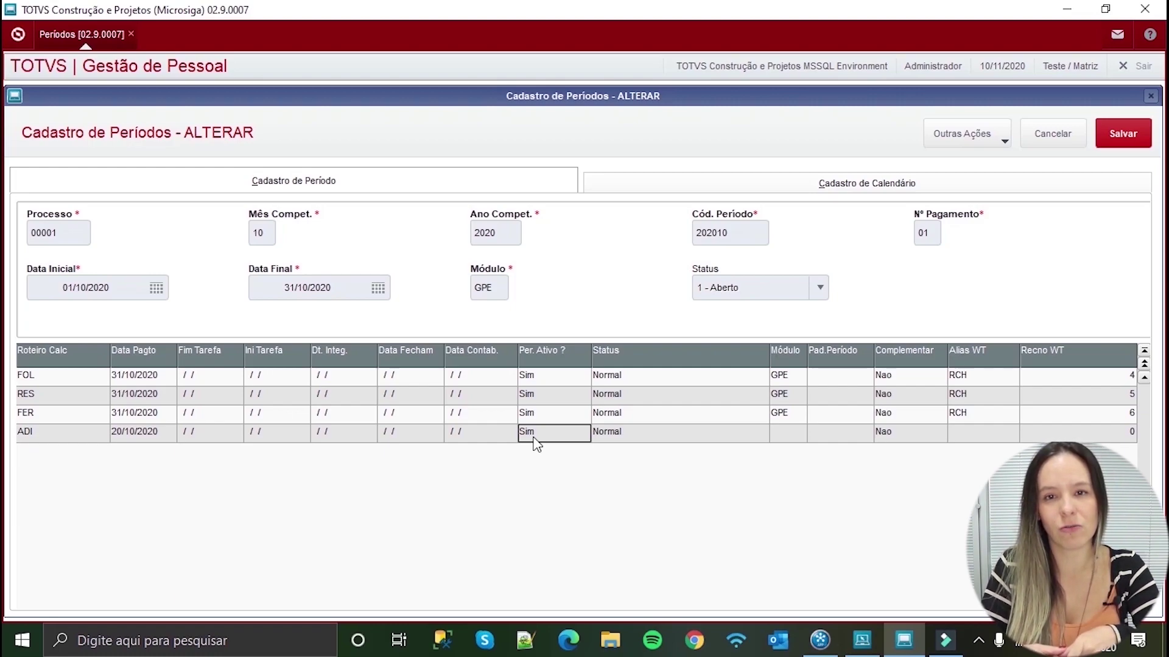
pyautogui.click(1122, 138)
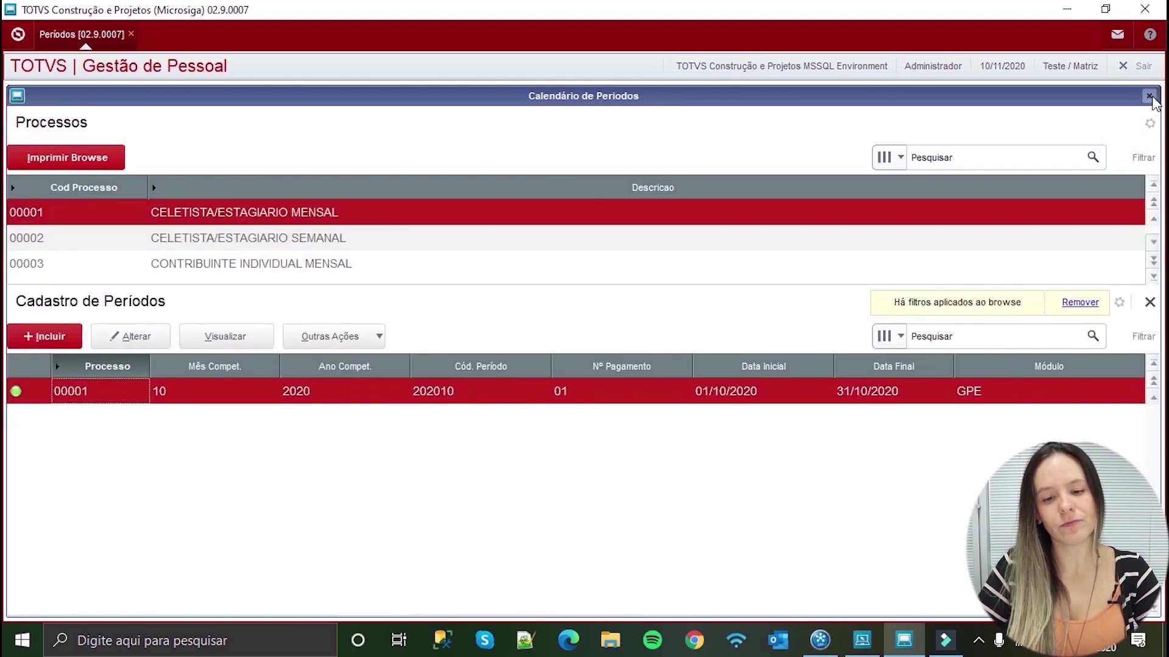
# - Close the period calendar and open the parameters of the Por Roteiros calculation under Miscelanea
pyautogui.click(1150, 96)
pyautogui.click(98, 396)
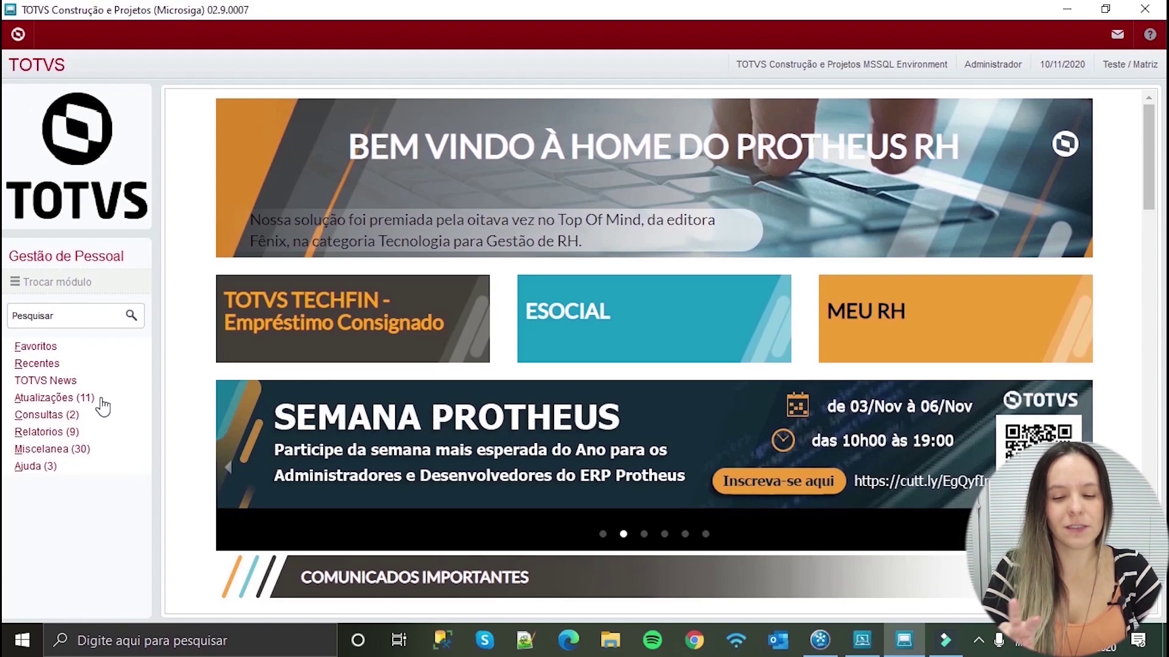
pyautogui.click(81, 451)
pyautogui.click(100, 468)
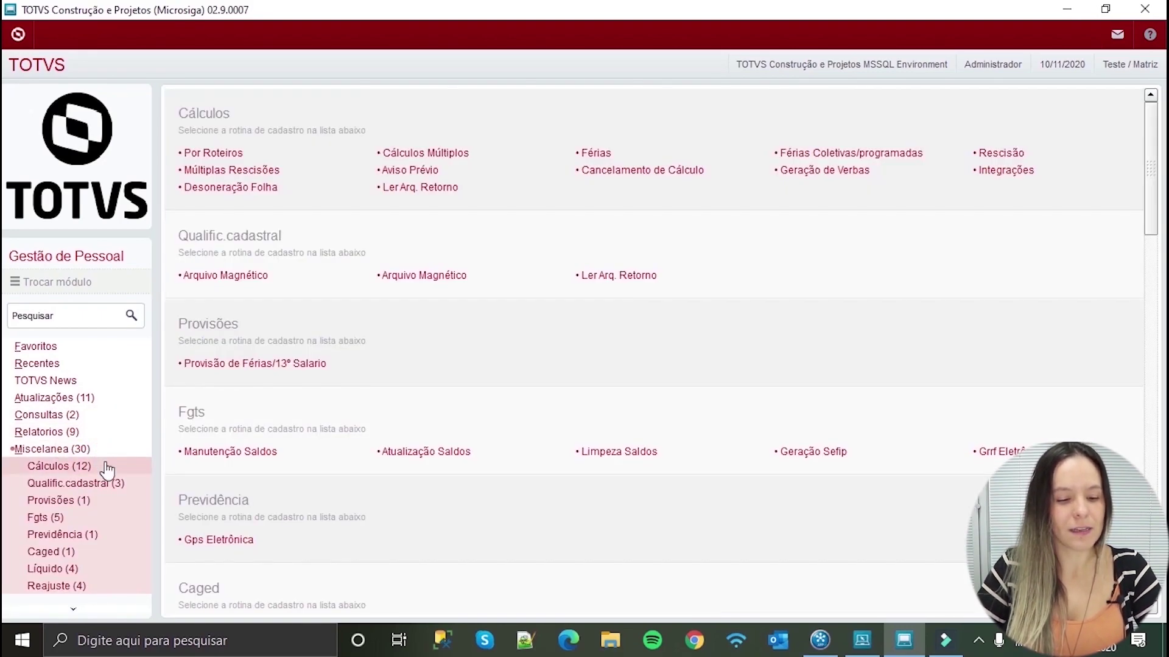
pyautogui.click(79, 484)
pyautogui.click(594, 441)
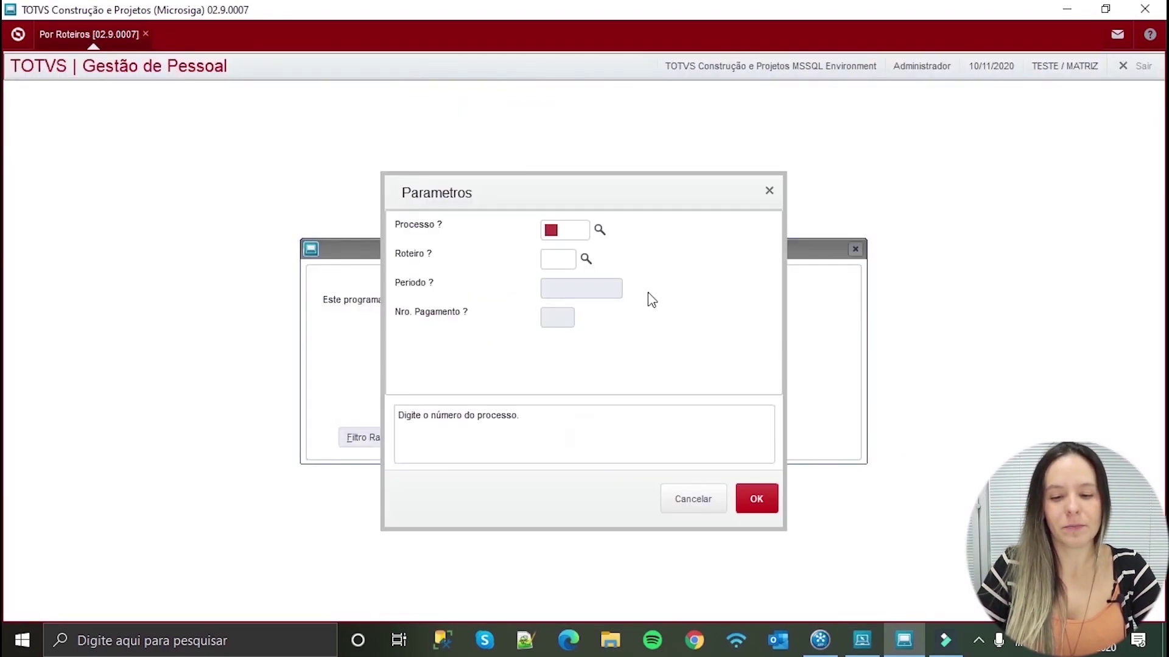
# - Set the calculation parameters to process 00001 and roteiro ADI for period 202010, payment number 01, and confirm them
pyautogui.click(598, 231)
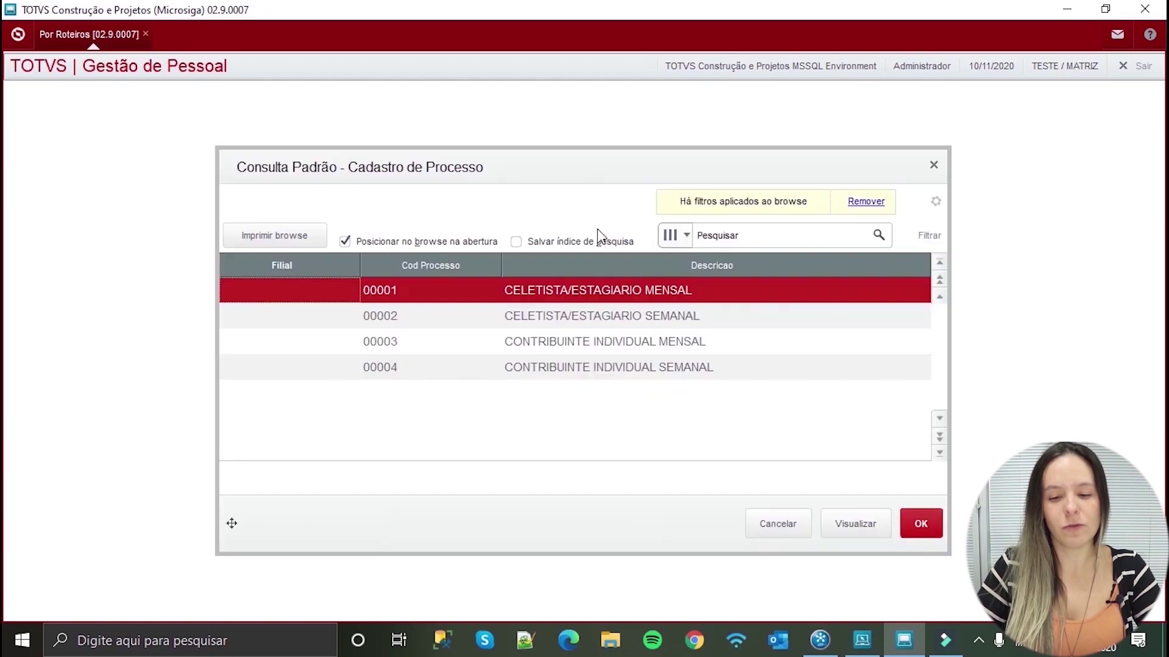
pyautogui.doubleClick(594, 292)
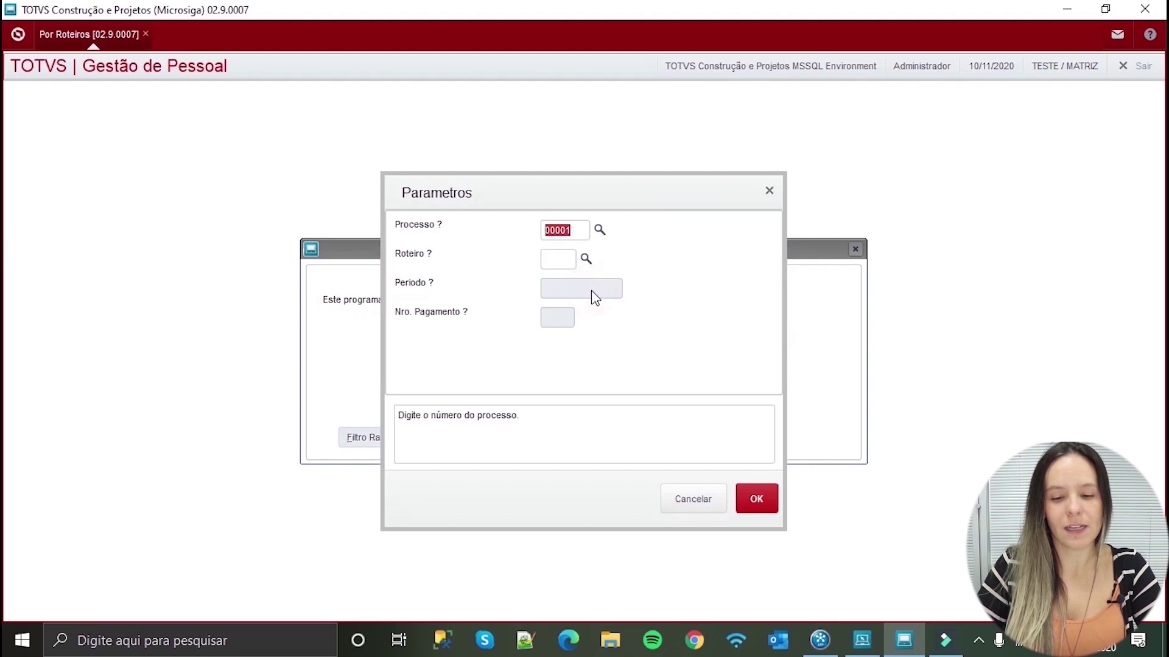
pyautogui.click(556, 257)
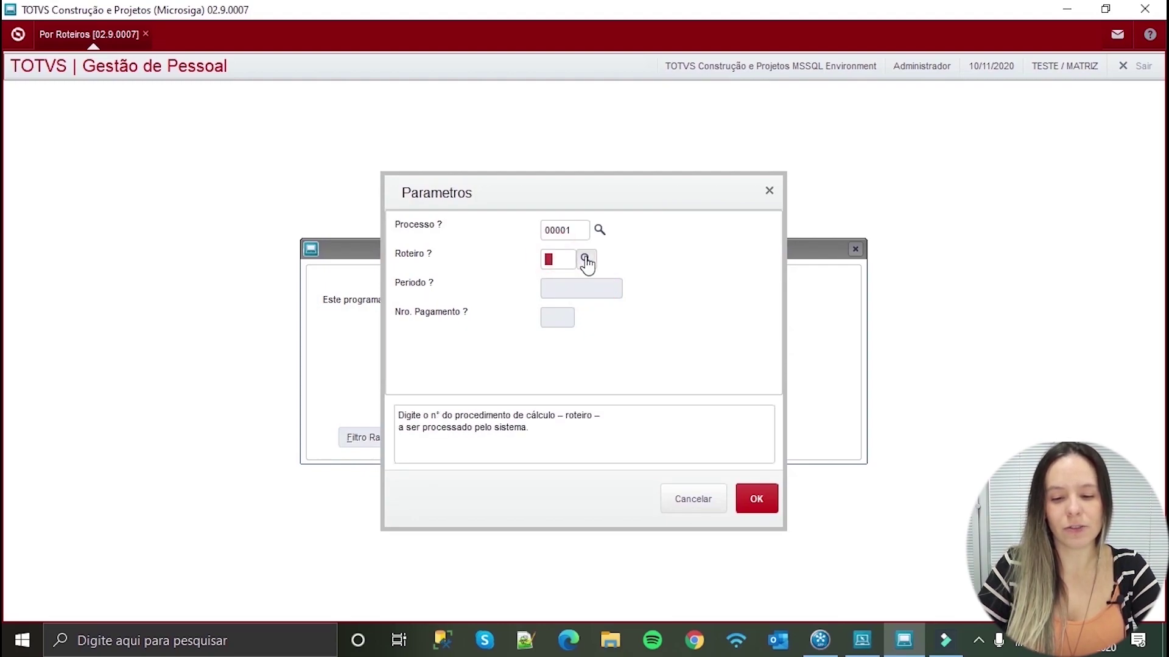
pyautogui.click(585, 259)
pyautogui.click(486, 307)
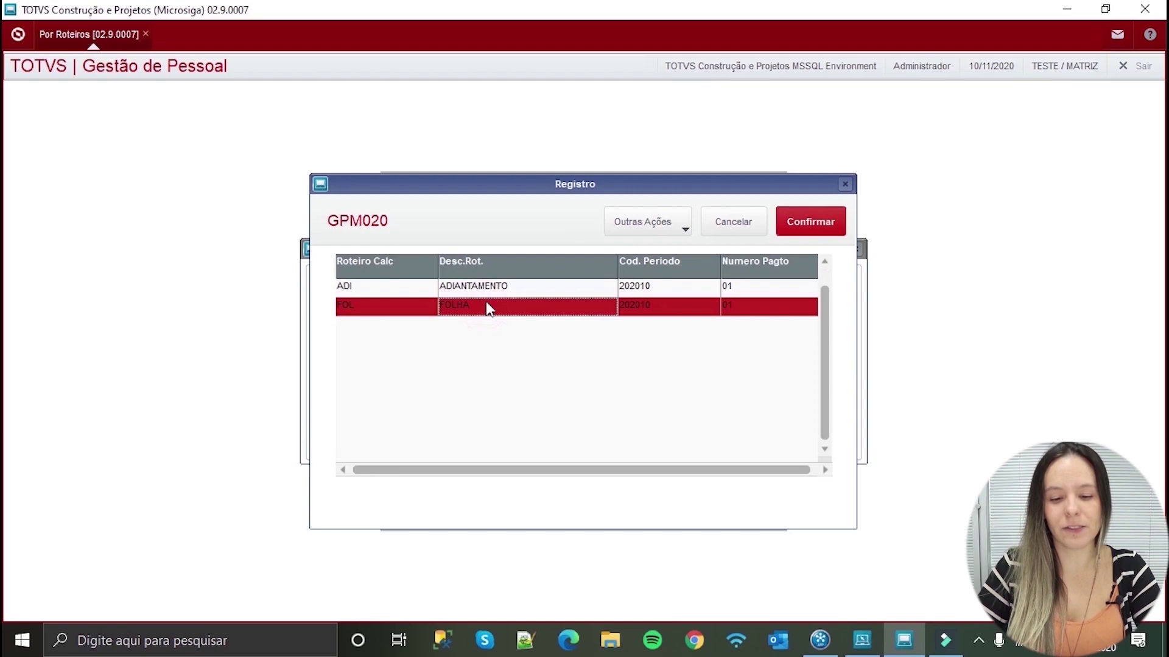
pyautogui.click(461, 287)
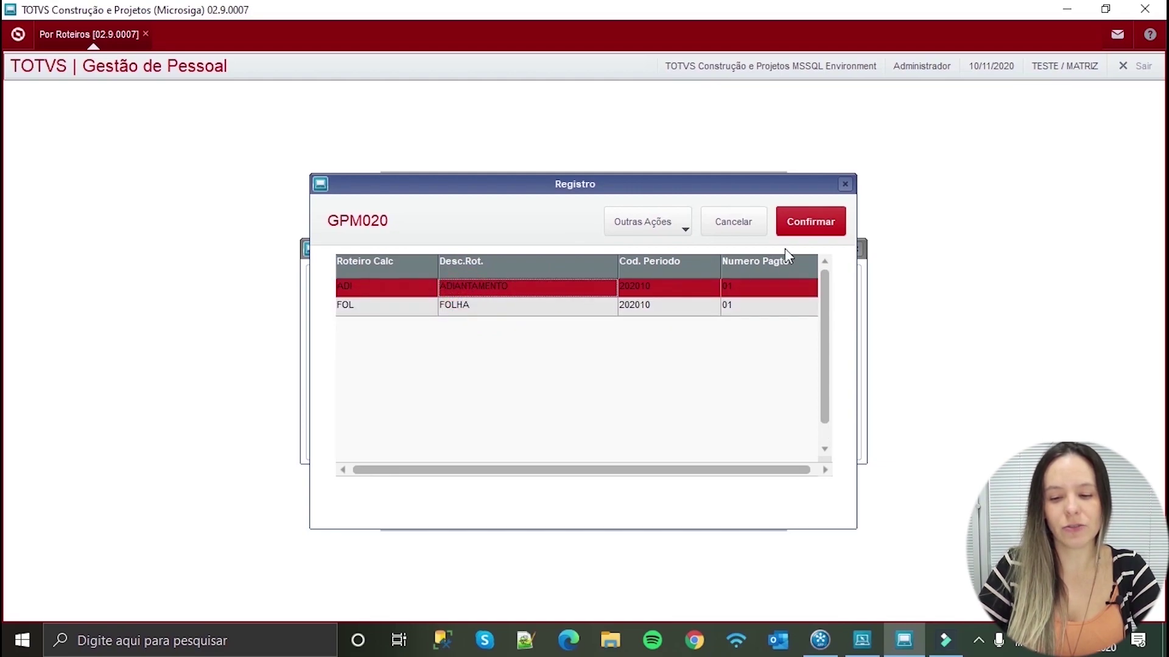
pyautogui.click(797, 226)
pyautogui.click(579, 289)
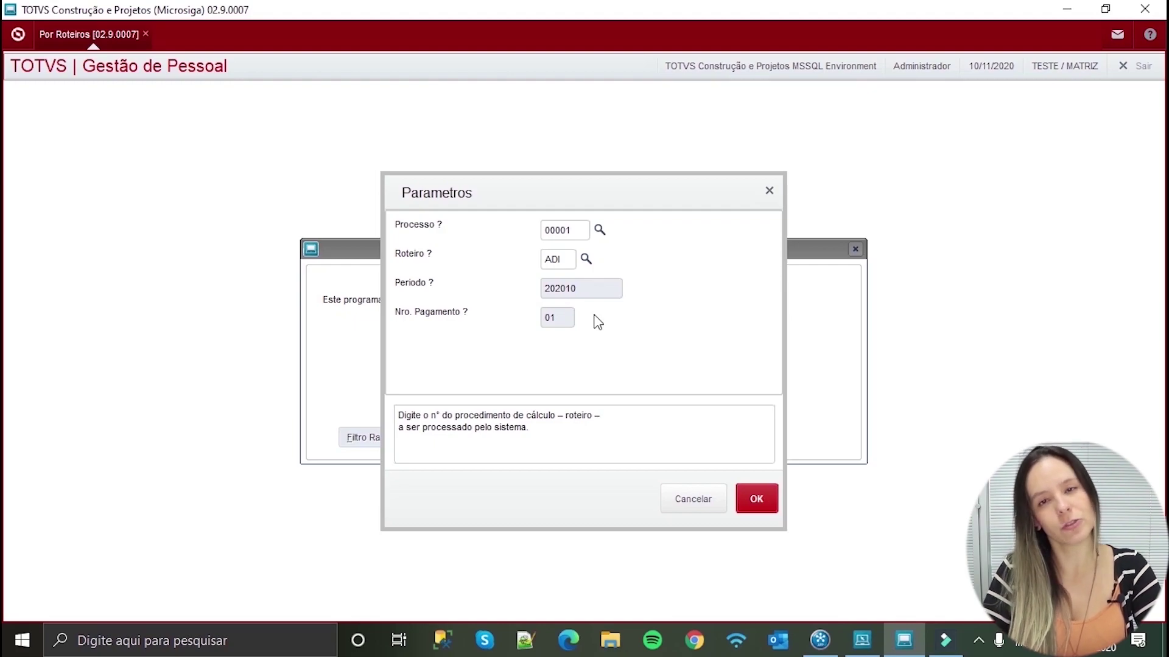
pyautogui.click(754, 504)
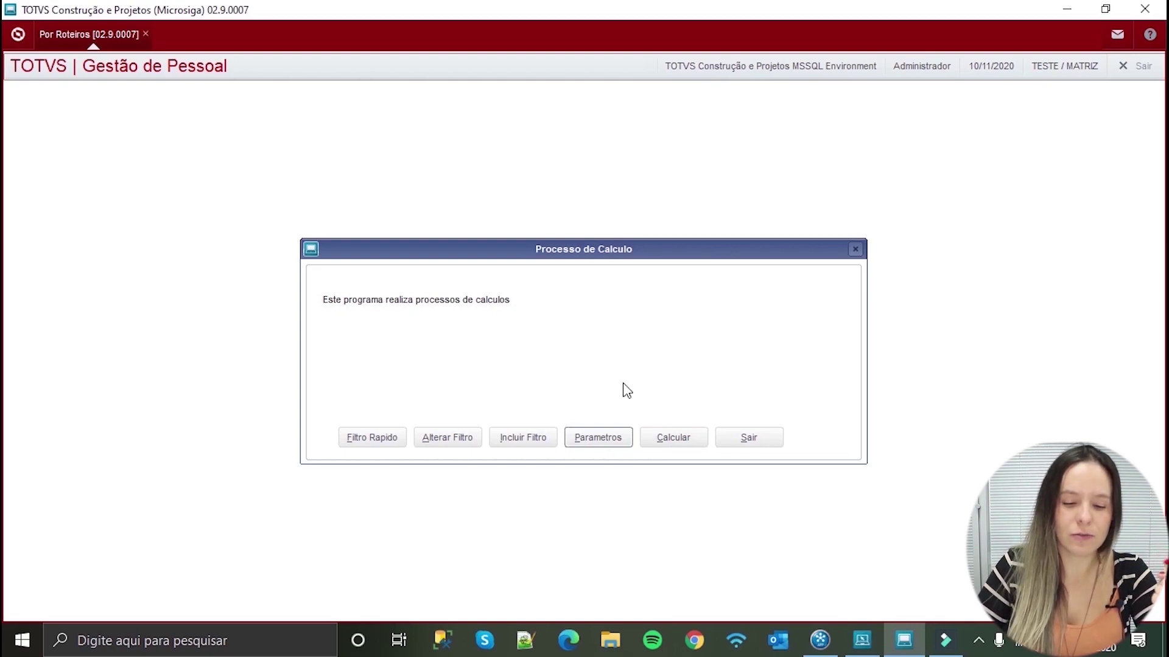
# - Alter the employee filter so that the Filial range runs from 01 to 01
pyautogui.click(447, 445)
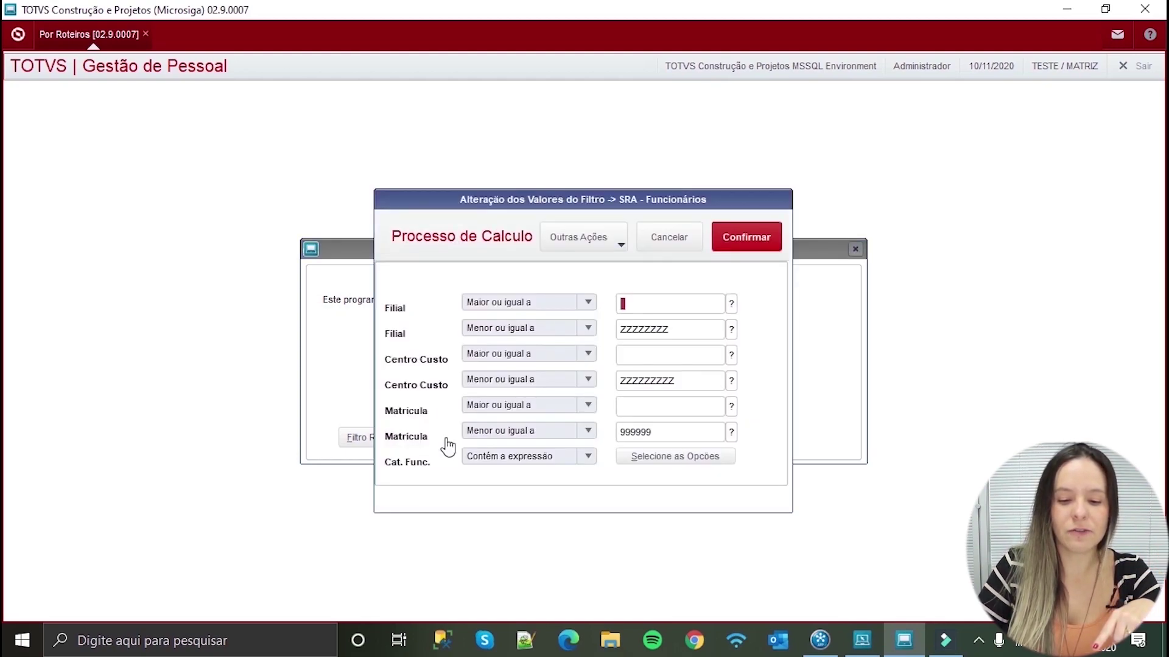
pyautogui.write('01')
pyautogui.press('Tab')
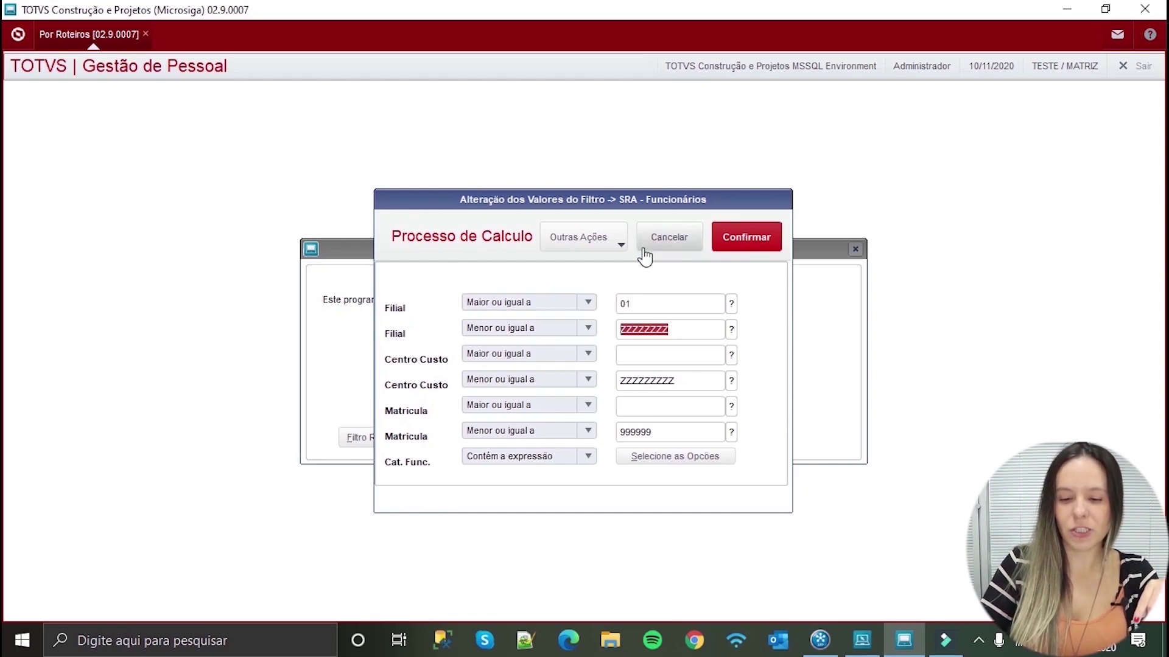
pyautogui.write('01')
# - Limit the filter's Matricula range to the last listed employee's registration number at both ends and confirm the filter
pyautogui.click(670, 406)
pyautogui.click(731, 407)
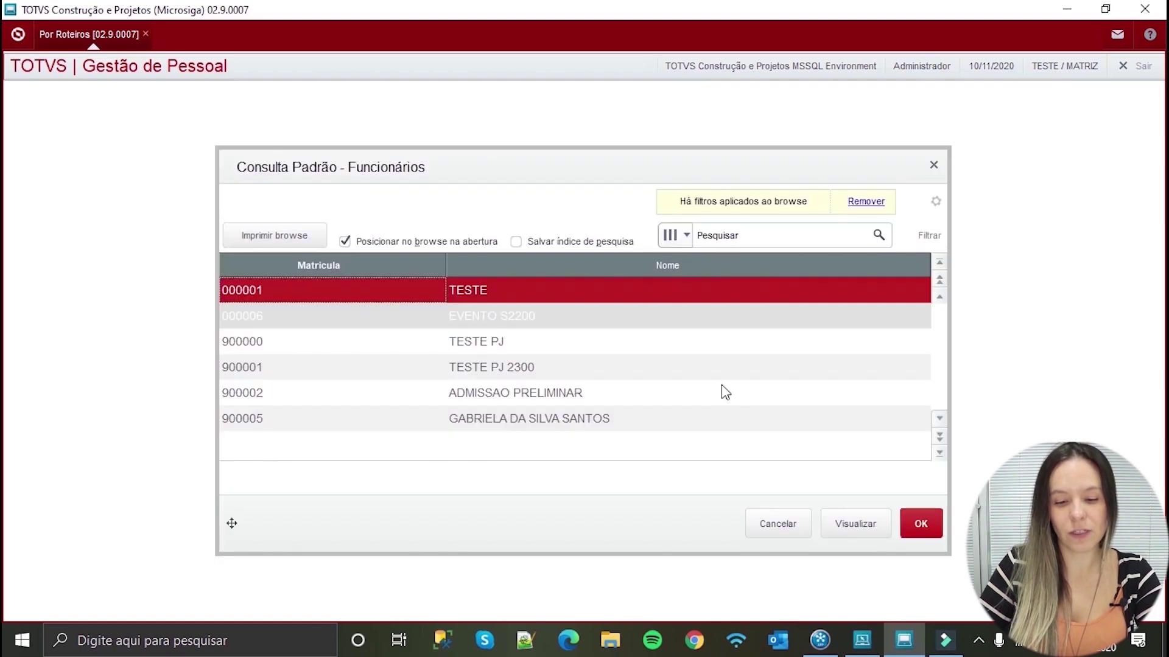
pyautogui.click(498, 420)
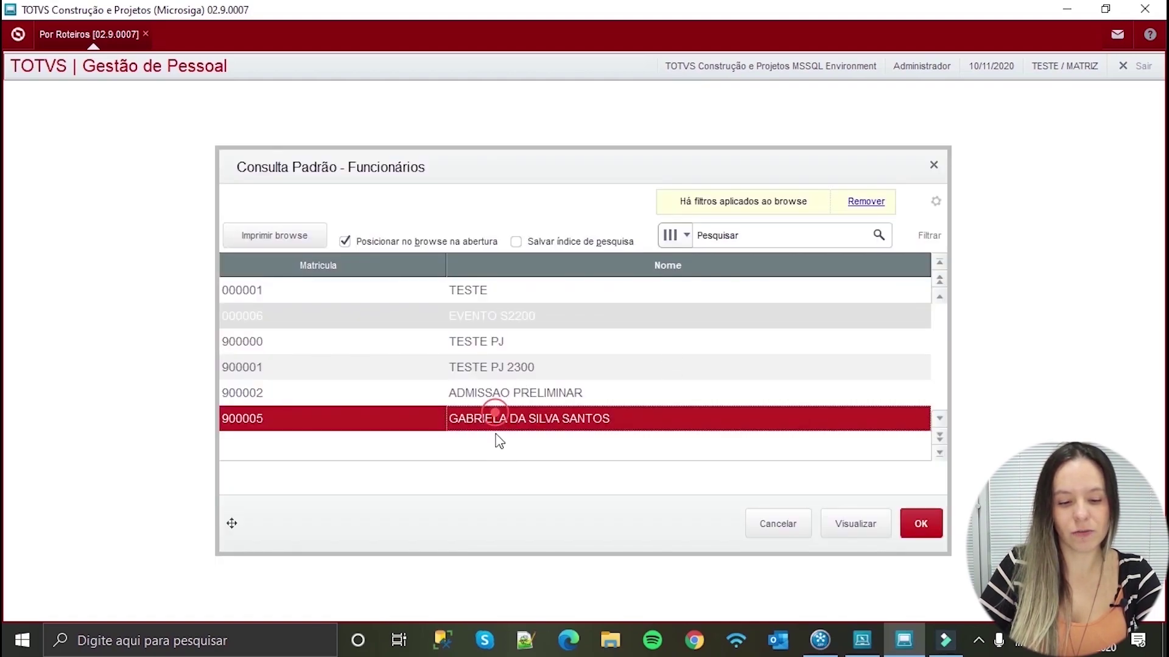
pyautogui.doubleClick(498, 420)
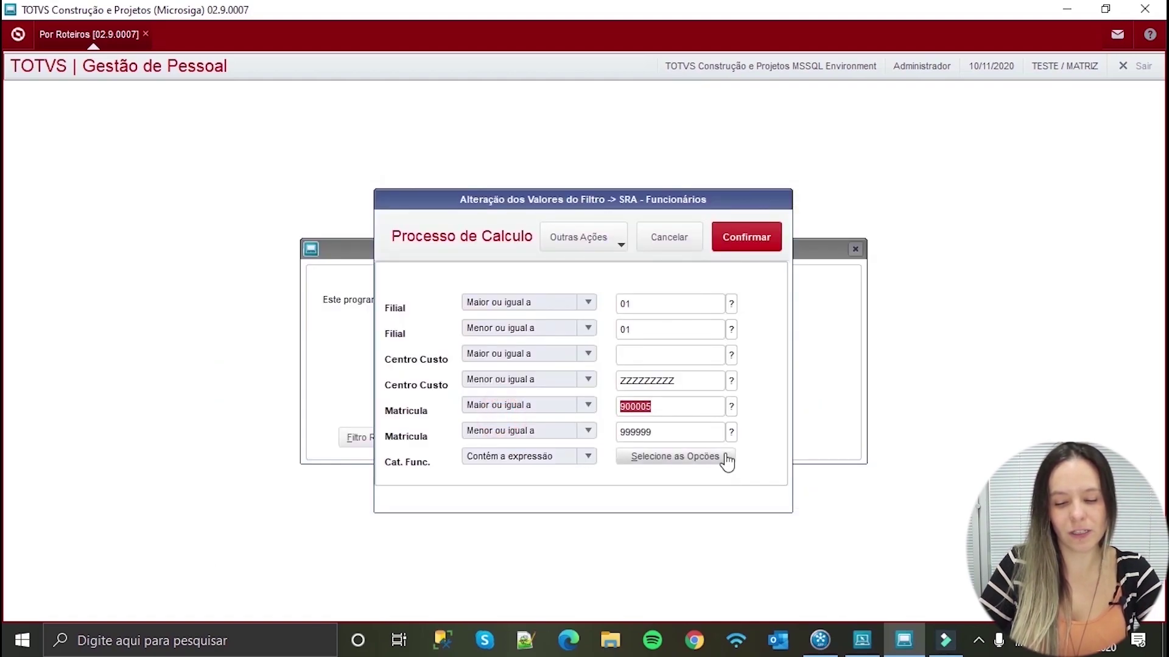
pyautogui.click(680, 437)
pyautogui.press('BackSpace')
pyautogui.press('BackSpace')
pyautogui.press('BackSpace')
pyautogui.press('BackSpace')
pyautogui.press('BackSpace')
pyautogui.press('BackSpace')
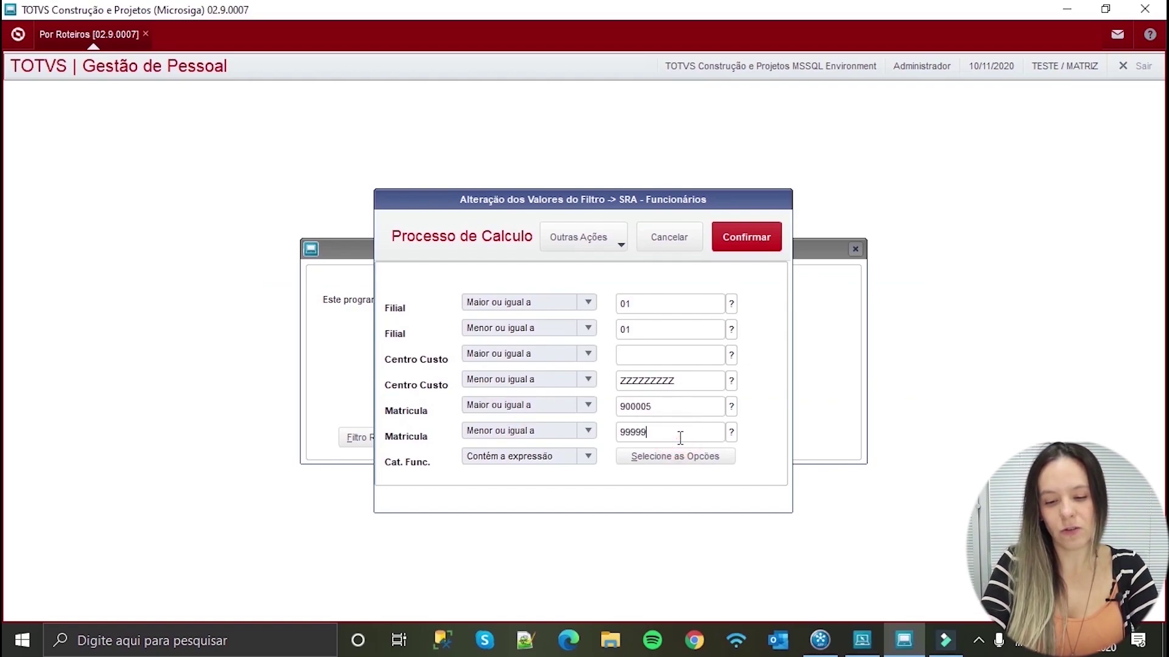
pyautogui.write('900005')
pyautogui.press('Tab')
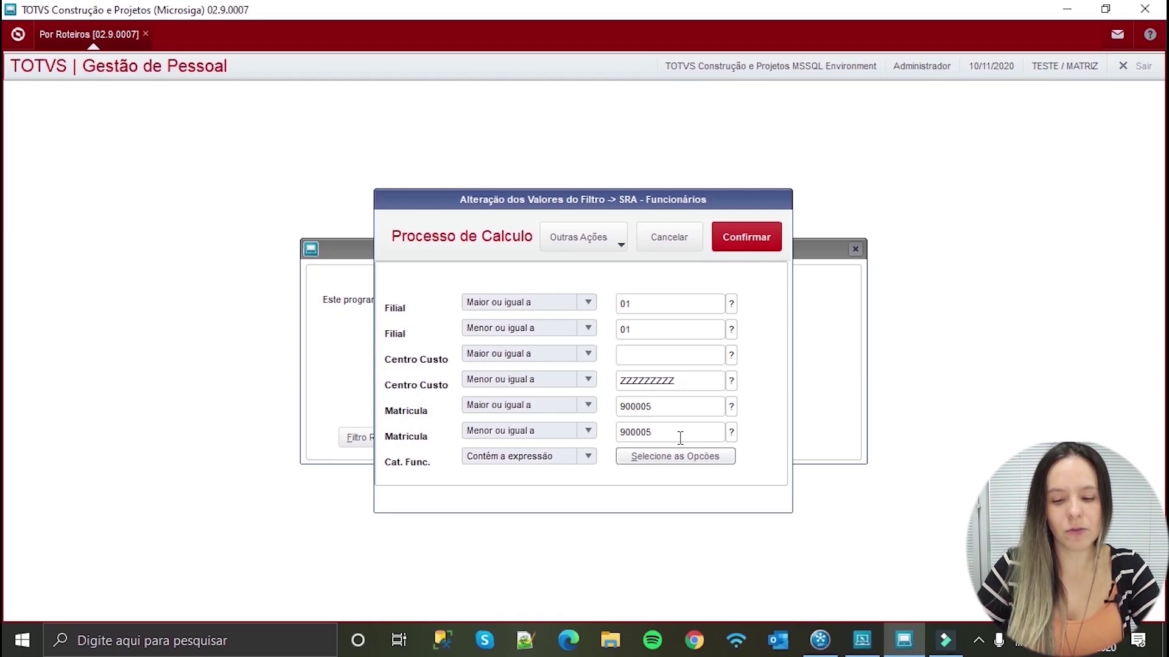
pyautogui.click(756, 239)
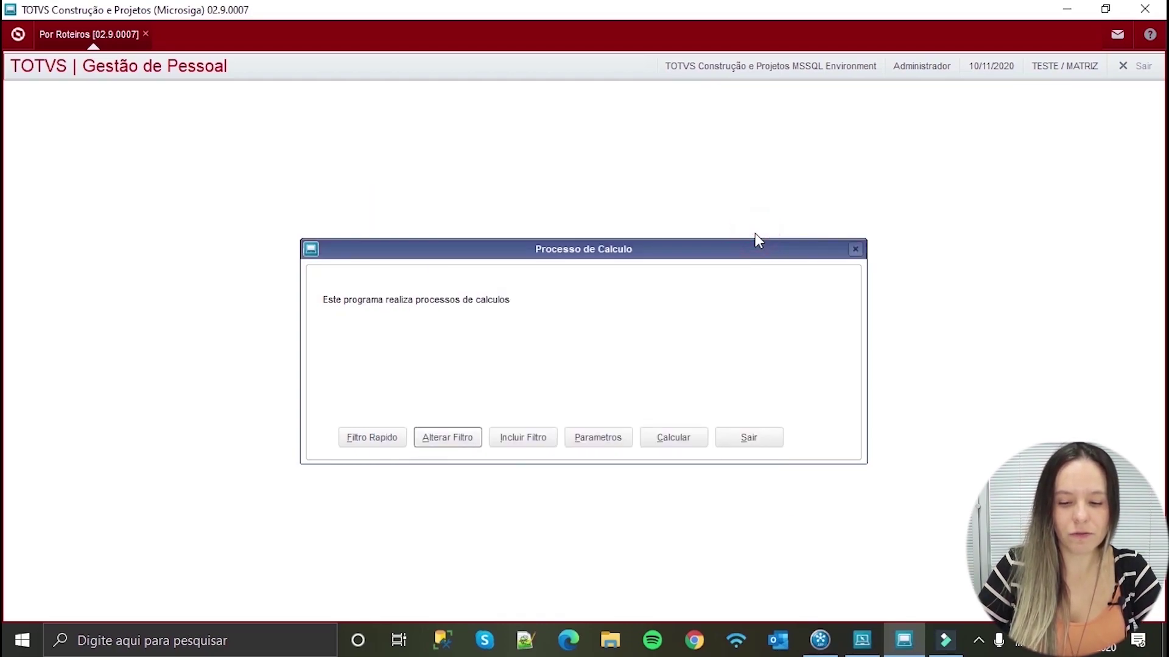
# - Run the ADI calculation and generate its occurrence log on disk on the server as GPEM020ADI
pyautogui.click(673, 439)
pyautogui.click(761, 406)
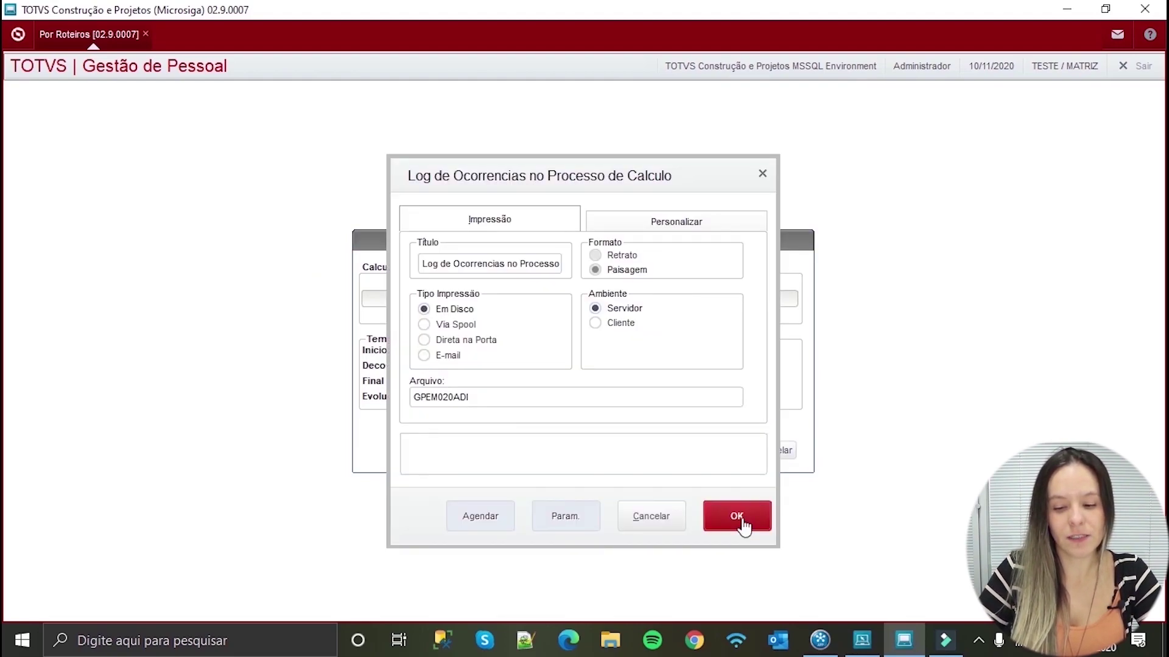
pyautogui.click(742, 522)
# - Open the Por Funcionário entries routine in the Lançamentos group of Atualizações
pyautogui.scroll(-5, 704, 470)
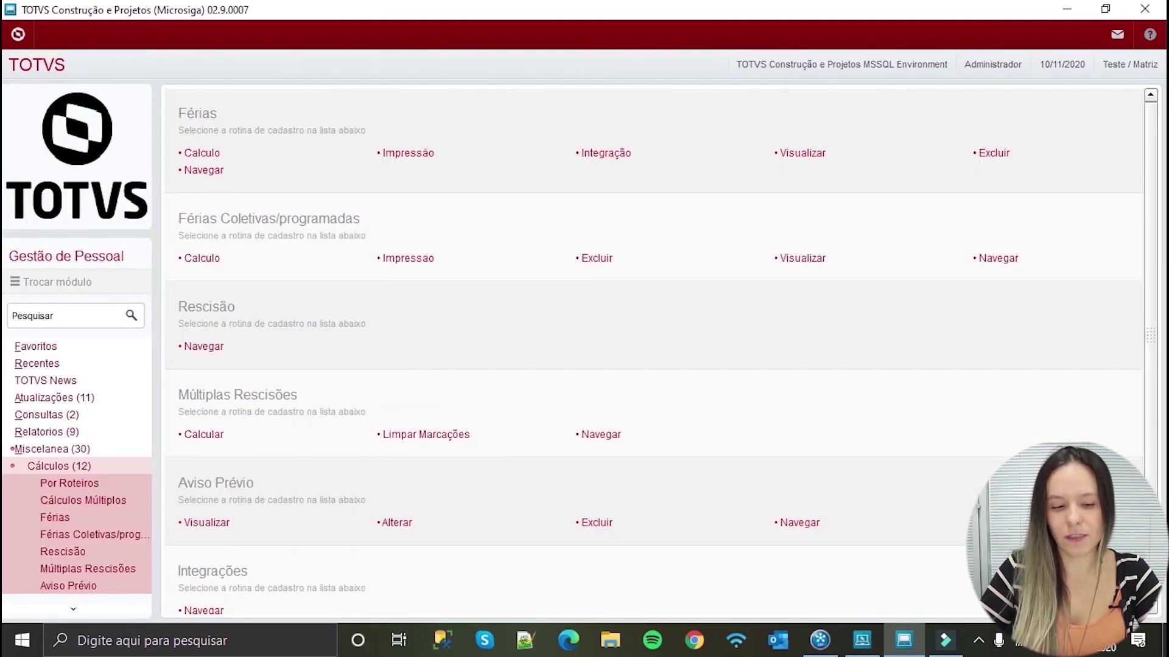
pyautogui.click(53, 451)
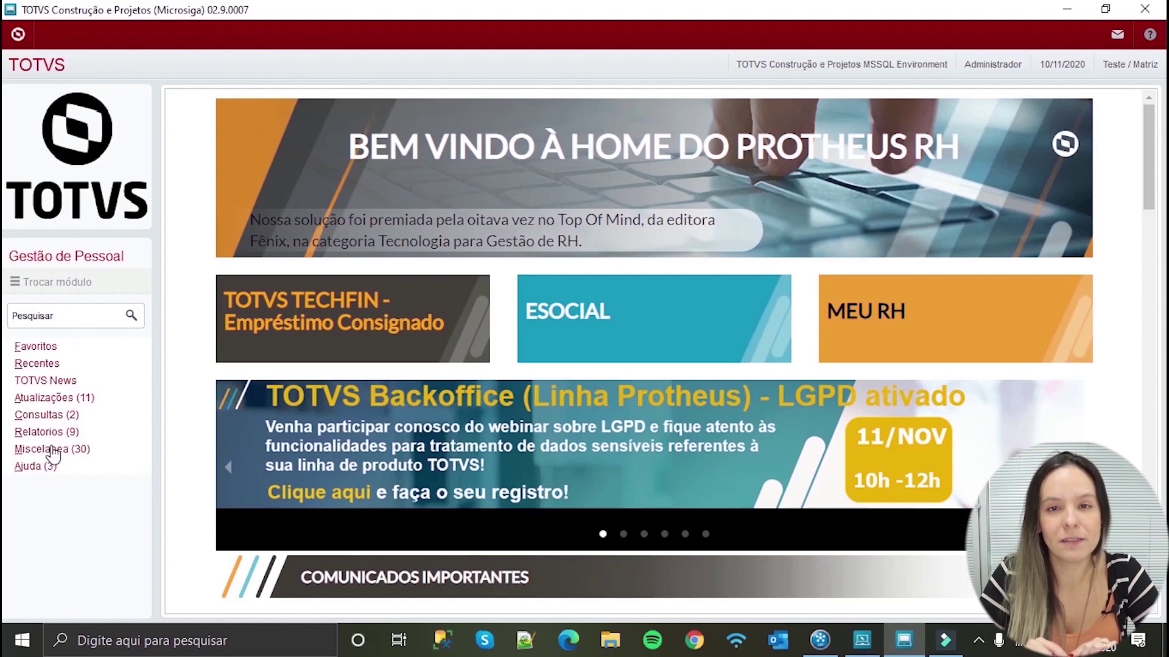
pyautogui.click(83, 402)
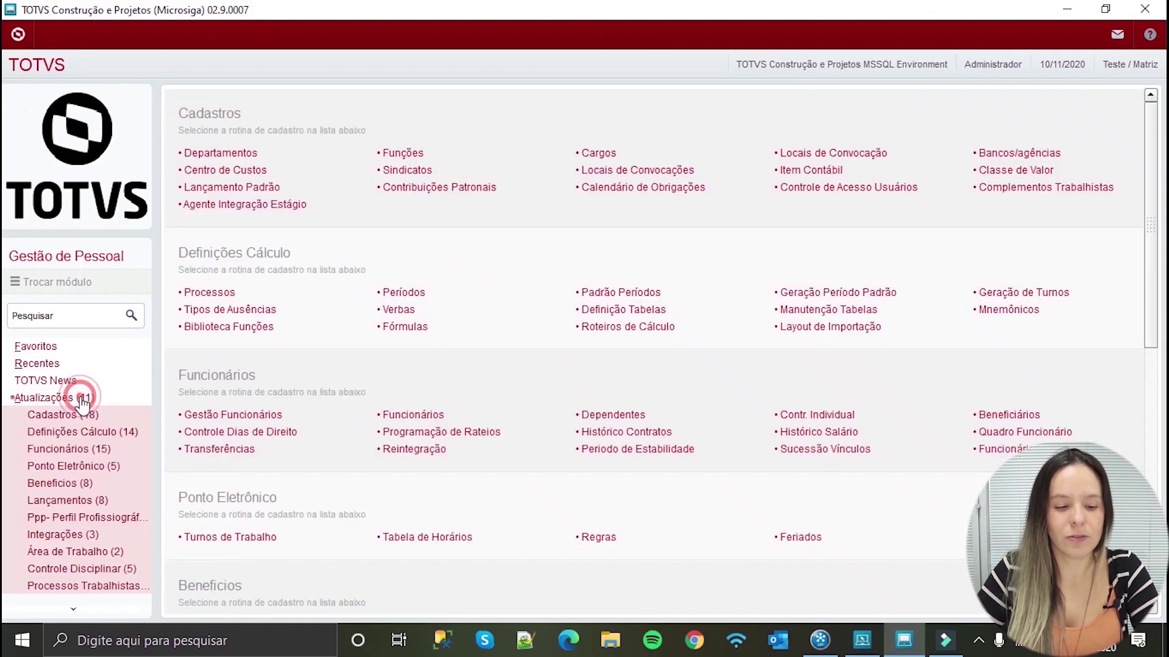
pyautogui.click(96, 504)
pyautogui.click(111, 519)
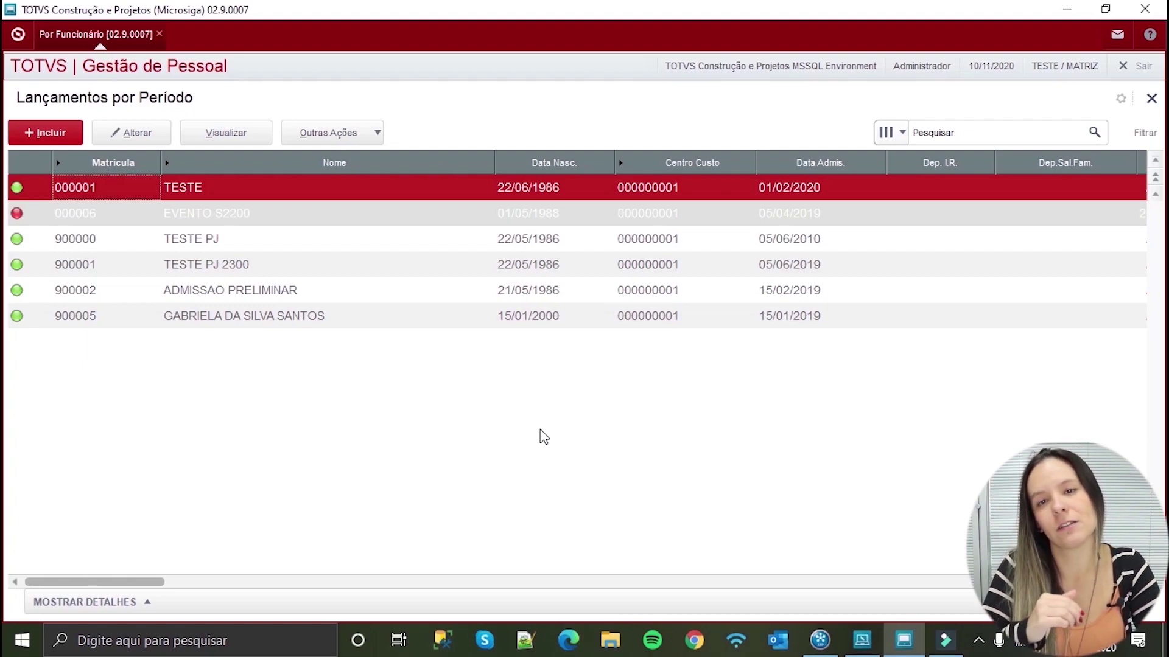
# - Select the last employee in the list and try to alter that employee's period entries
pyautogui.click(249, 319)
pyautogui.click(135, 139)
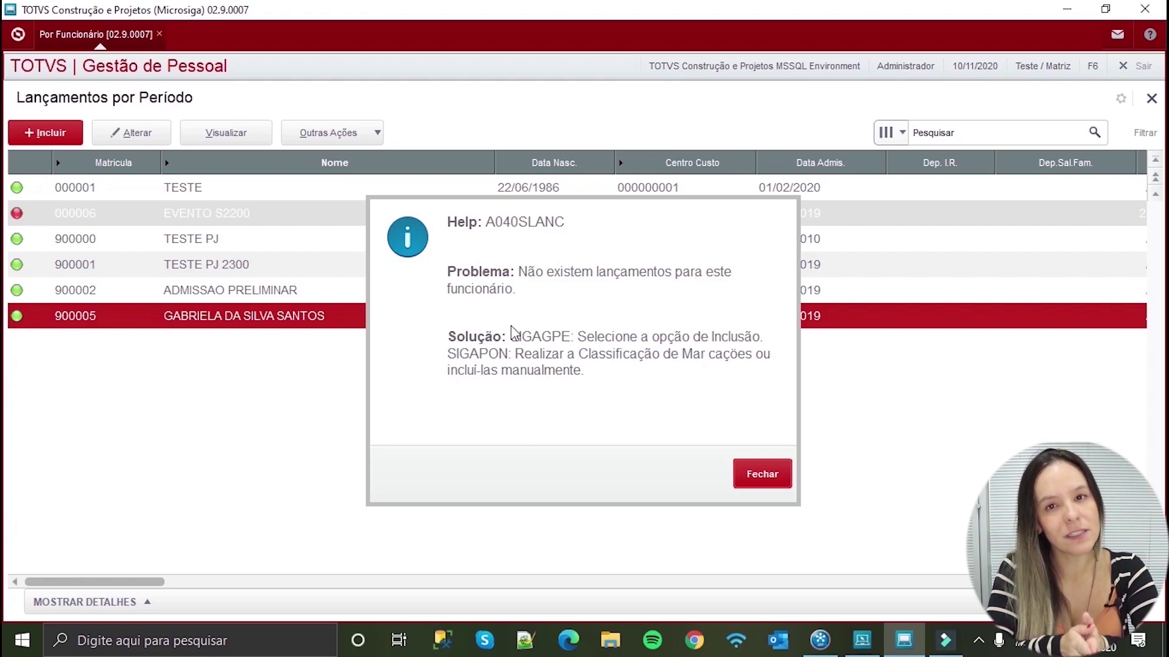
pyautogui.click(744, 473)
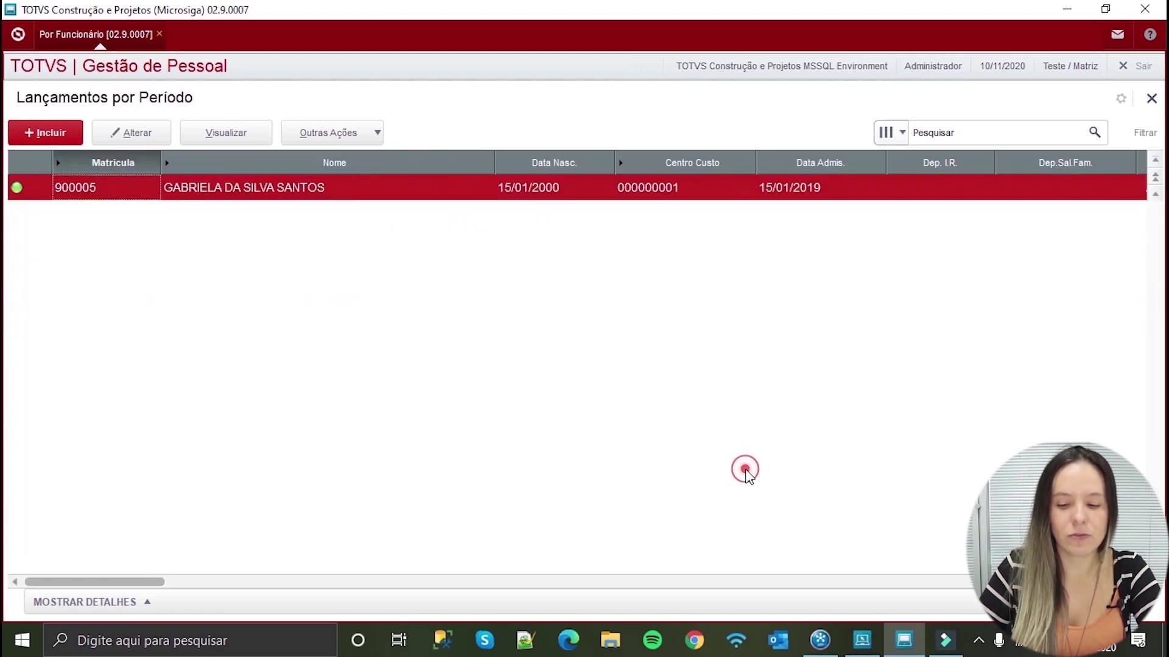
# - Start including entries for the employee in period 202010, payment 01, and set the roteiro to ADI (ADIANTAMENTO)
pyautogui.click(57, 132)
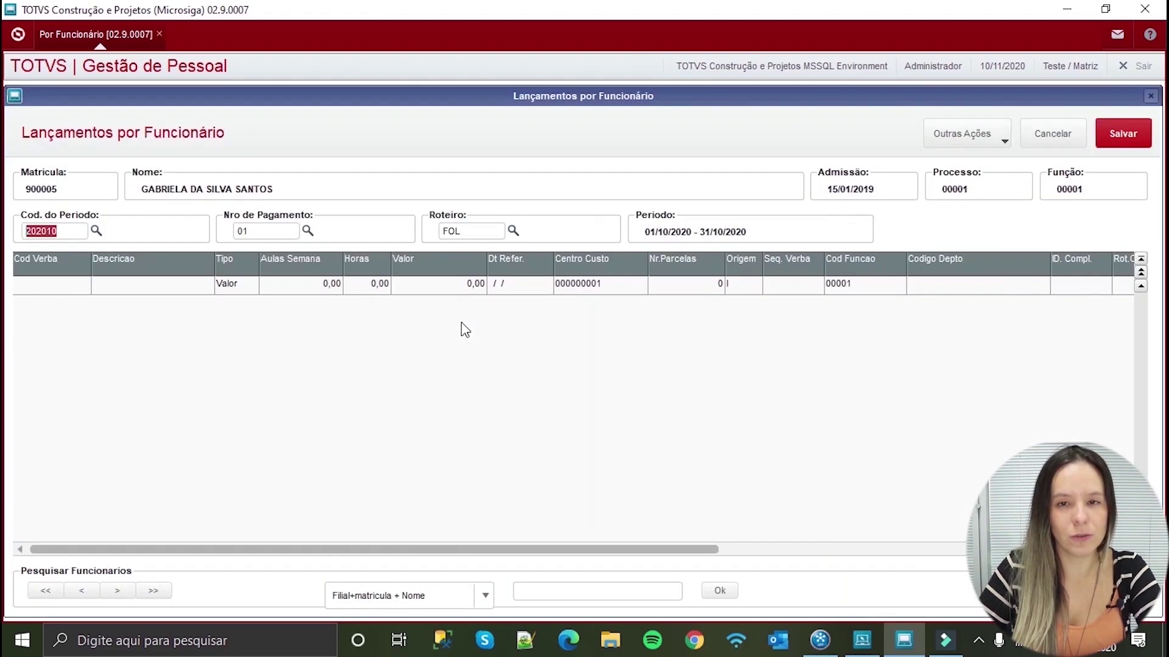
pyautogui.click(66, 230)
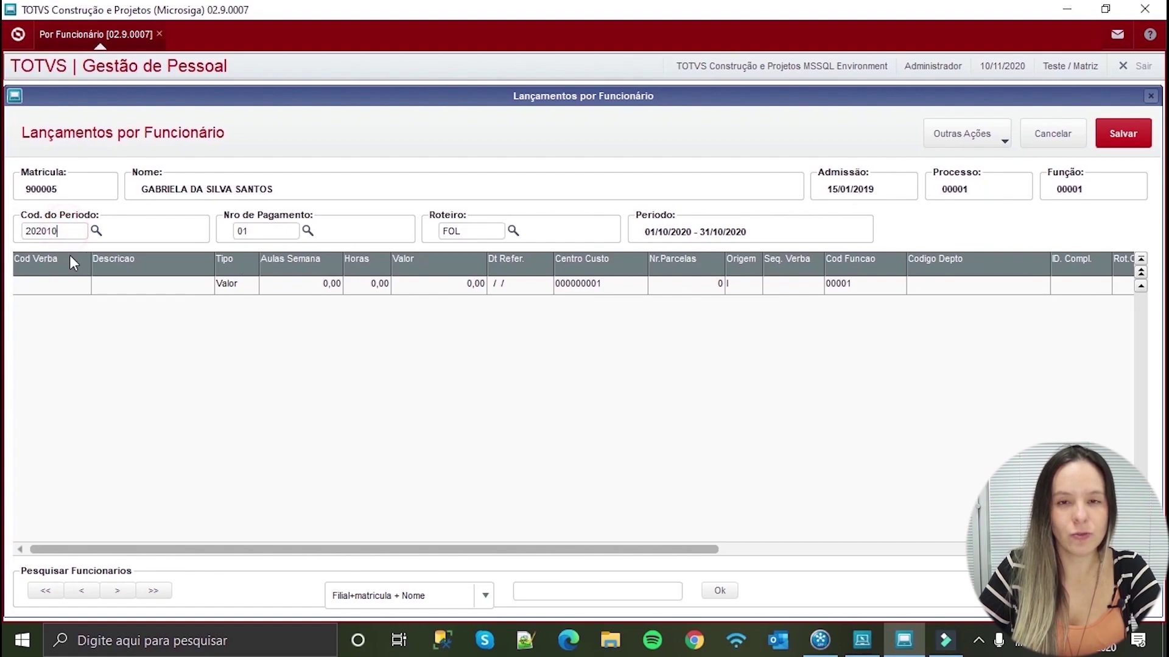
pyautogui.click(284, 232)
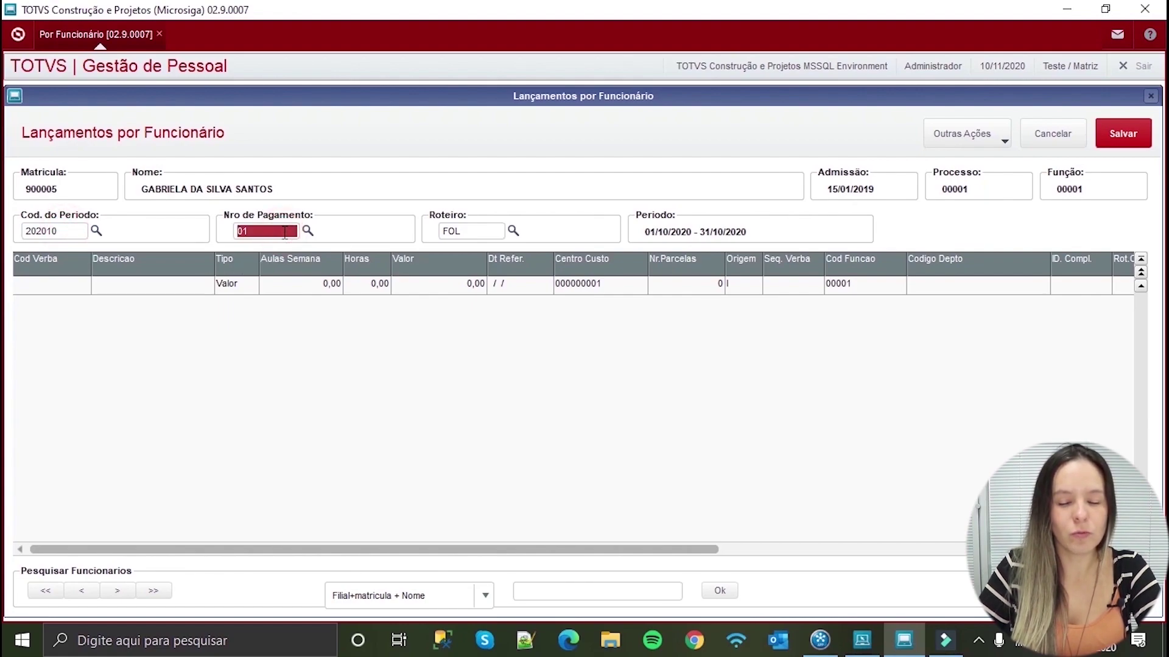
pyautogui.click(464, 238)
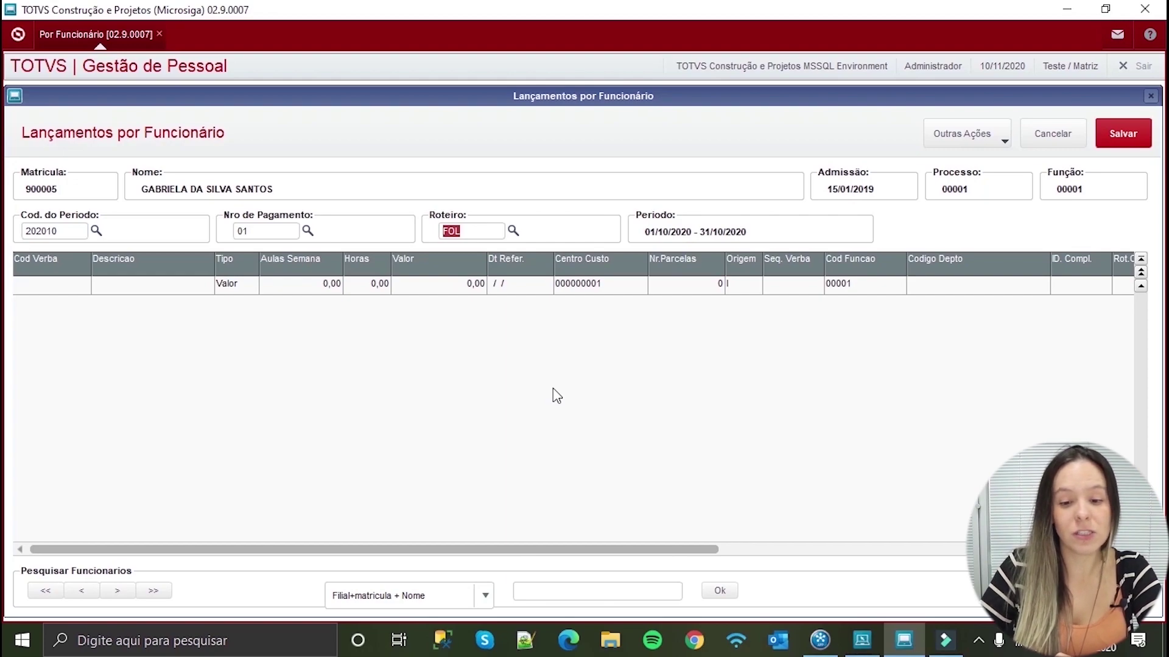
pyautogui.click(513, 231)
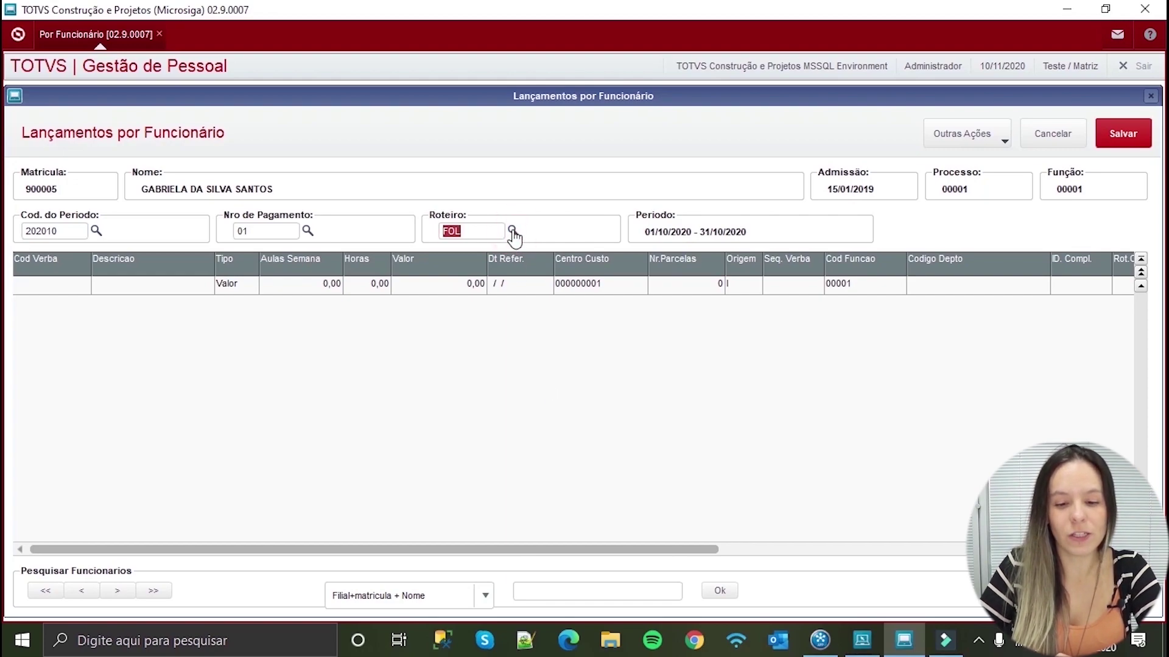
pyautogui.scroll(-8, 385, 399)
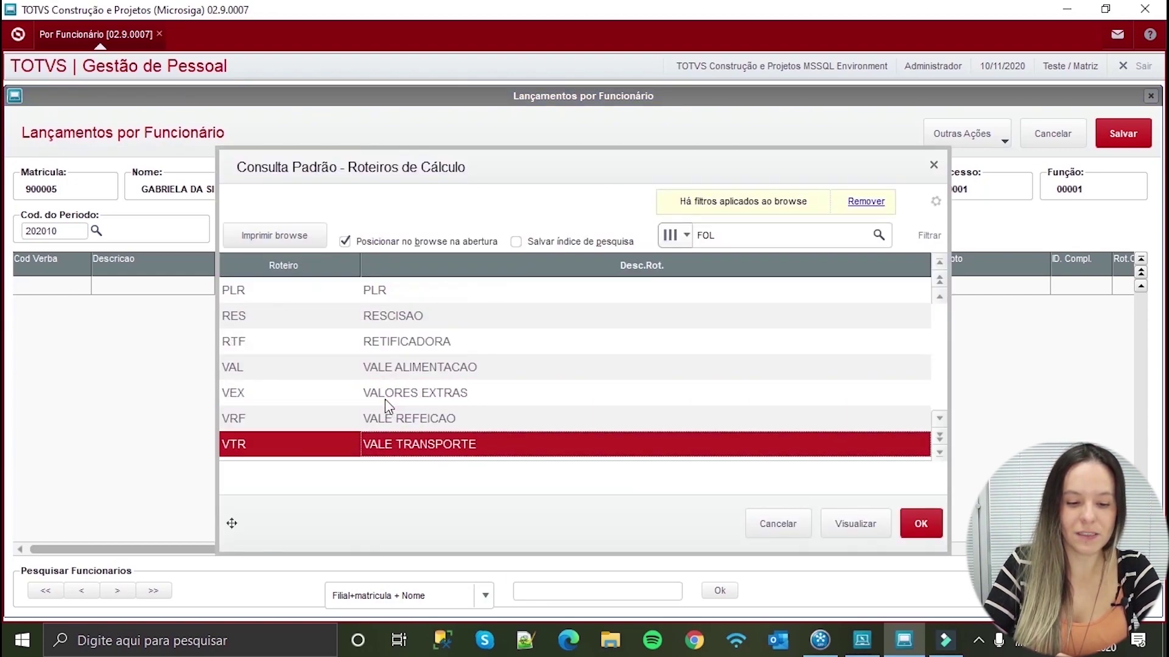
pyautogui.scroll(13, 385, 399)
pyautogui.scroll(-2, 385, 399)
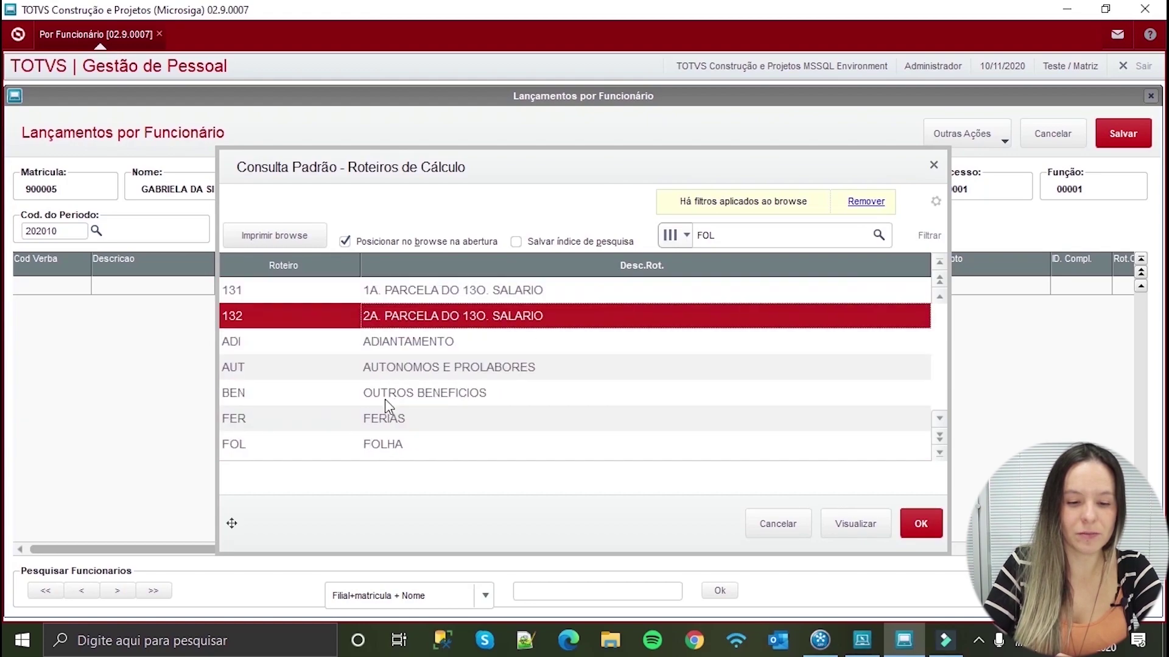
pyautogui.doubleClick(526, 351)
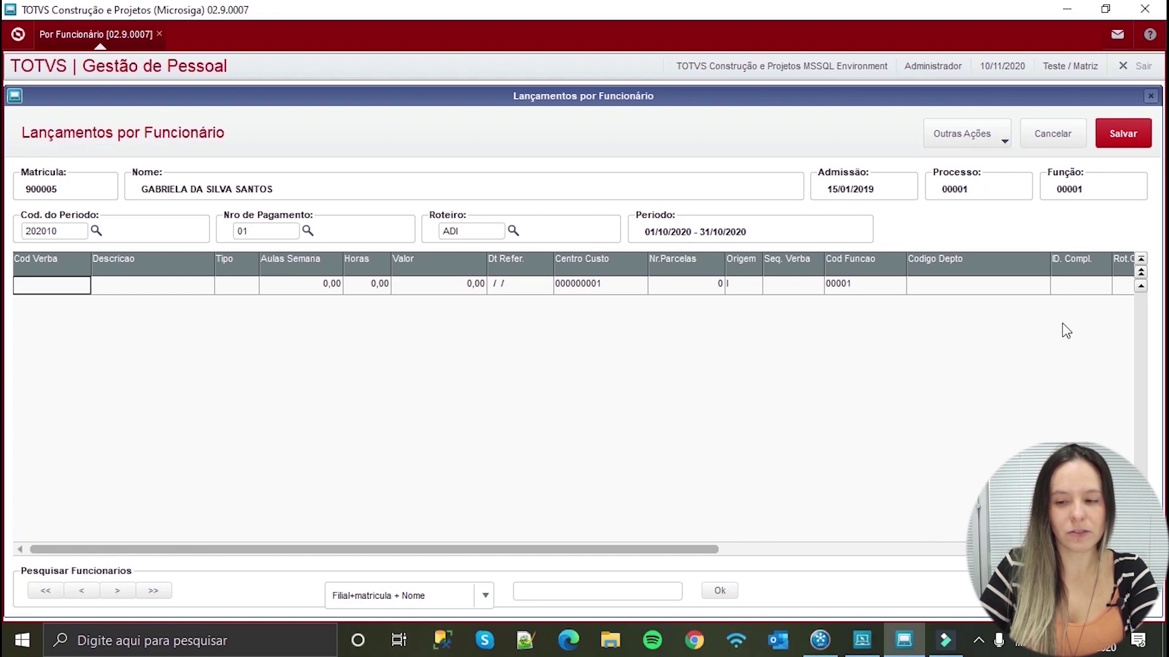
# - Run Calcular Lançamento for the employee's ADI roteiro and open the Consultar Cálculo inquiry
pyautogui.click(982, 140)
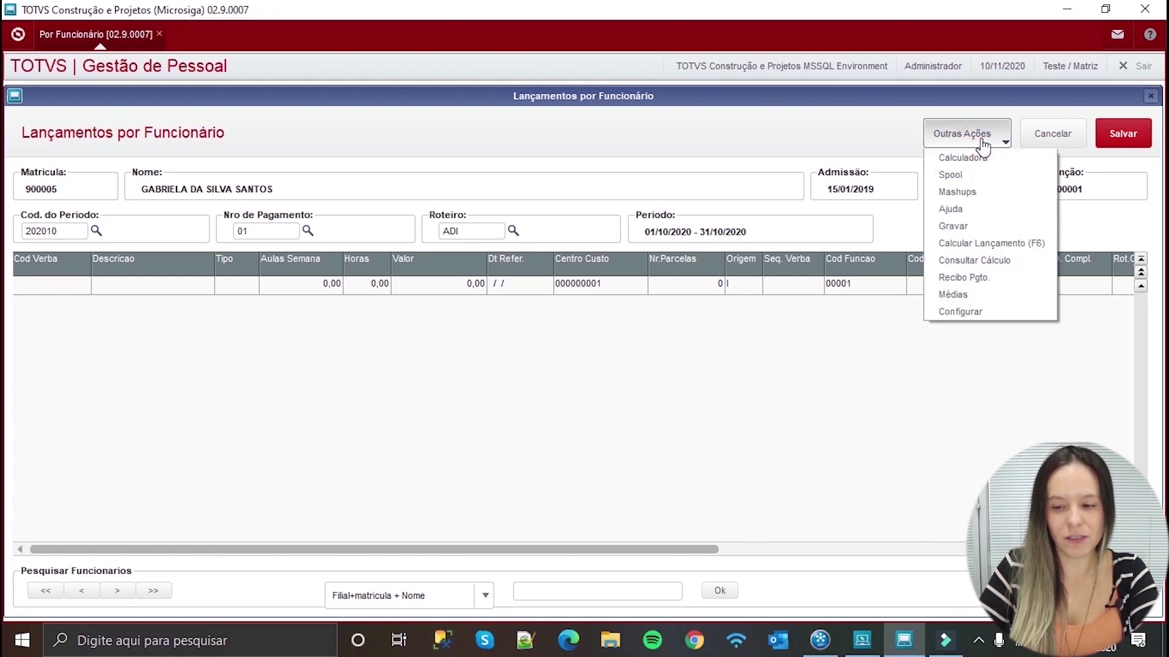
pyautogui.click(999, 245)
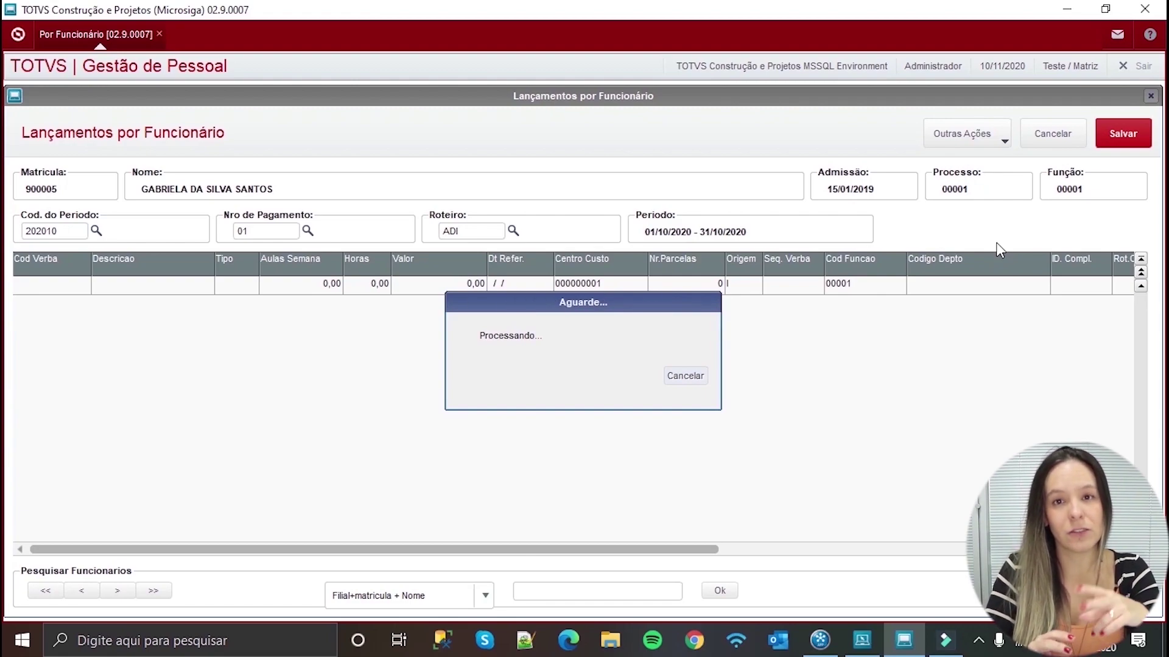
pyautogui.press('Escape')
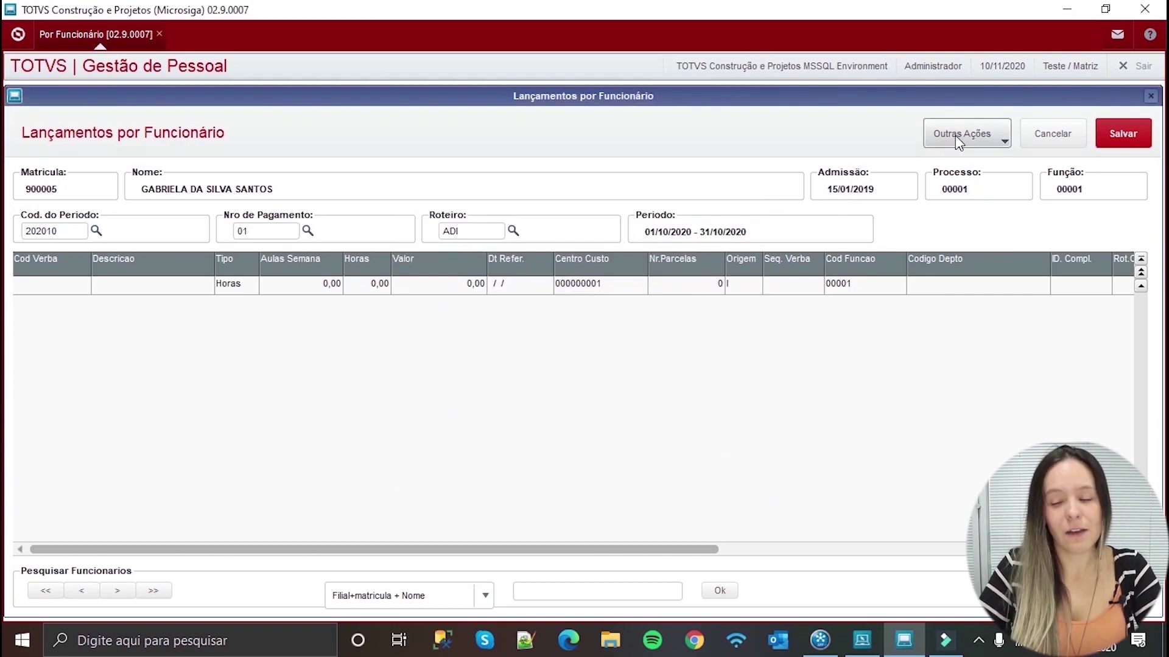
pyautogui.click(955, 135)
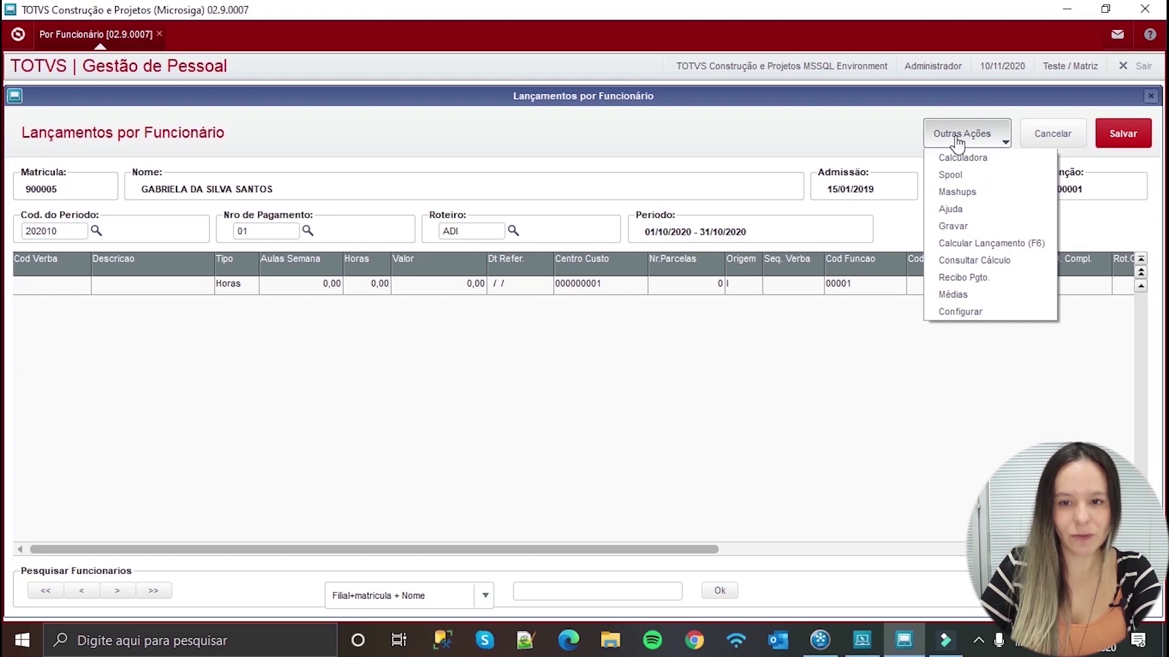
pyautogui.click(1016, 261)
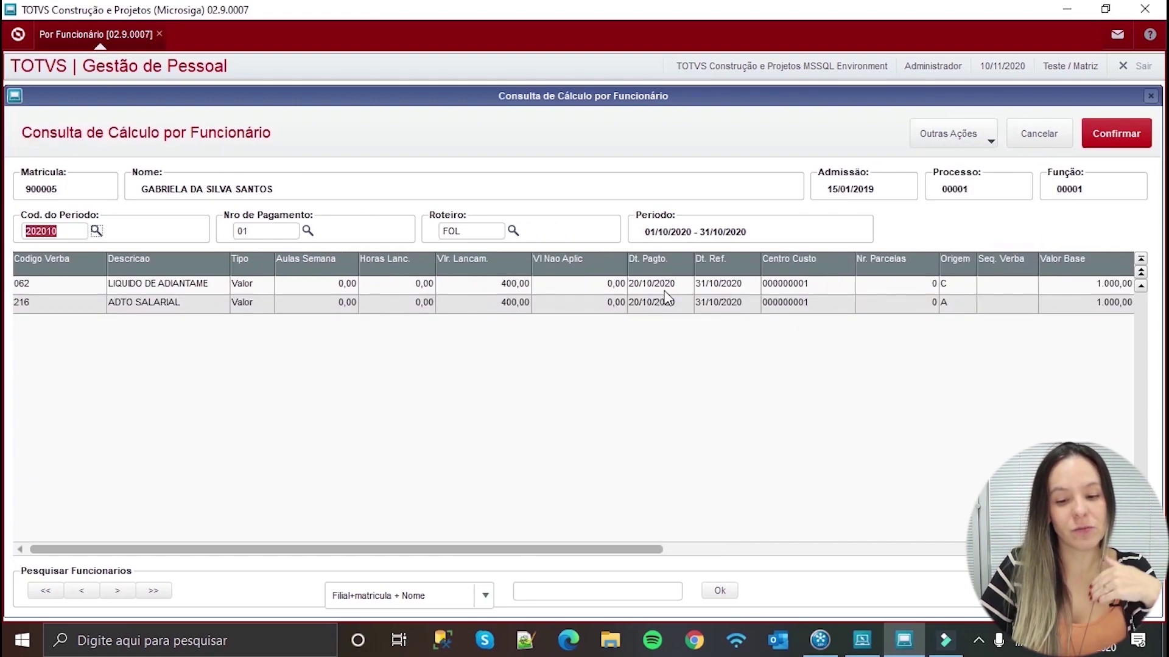
# - Examine the posted values of LIQUIDO DE ADIANTAME and ADTO SALARIAL in the employee's calculation inquiry, and close the inquiry
pyautogui.click(342, 304)
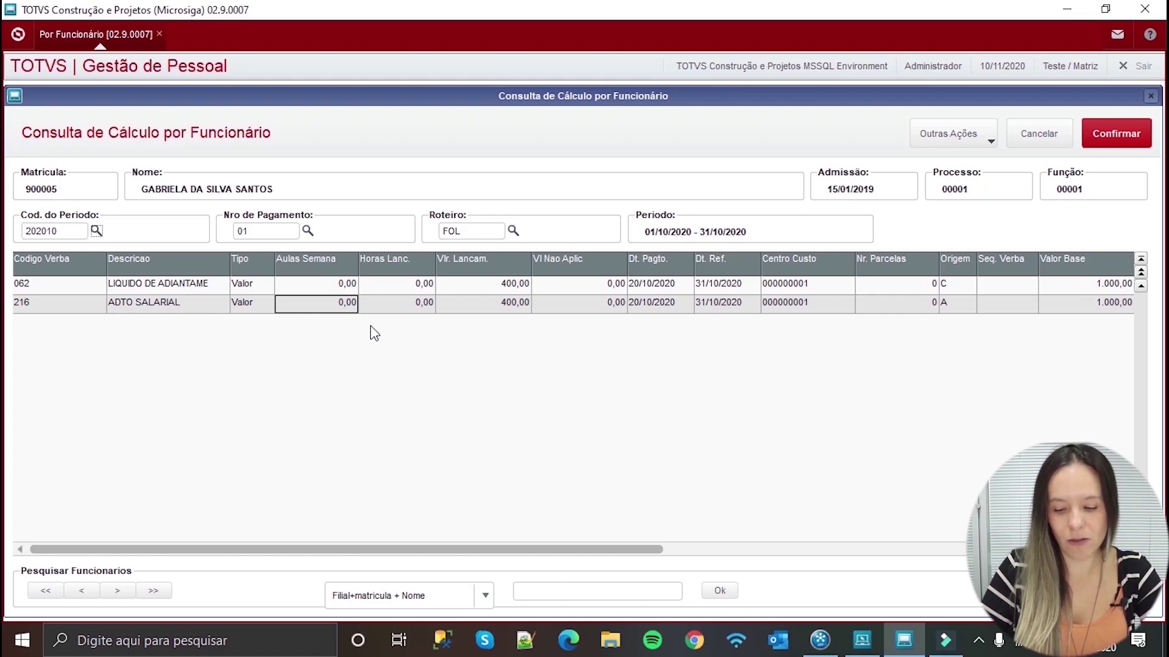
pyautogui.press('Right')
pyautogui.press('Left')
pyautogui.press('Up')
pyautogui.press('Right')
pyautogui.press('Right')
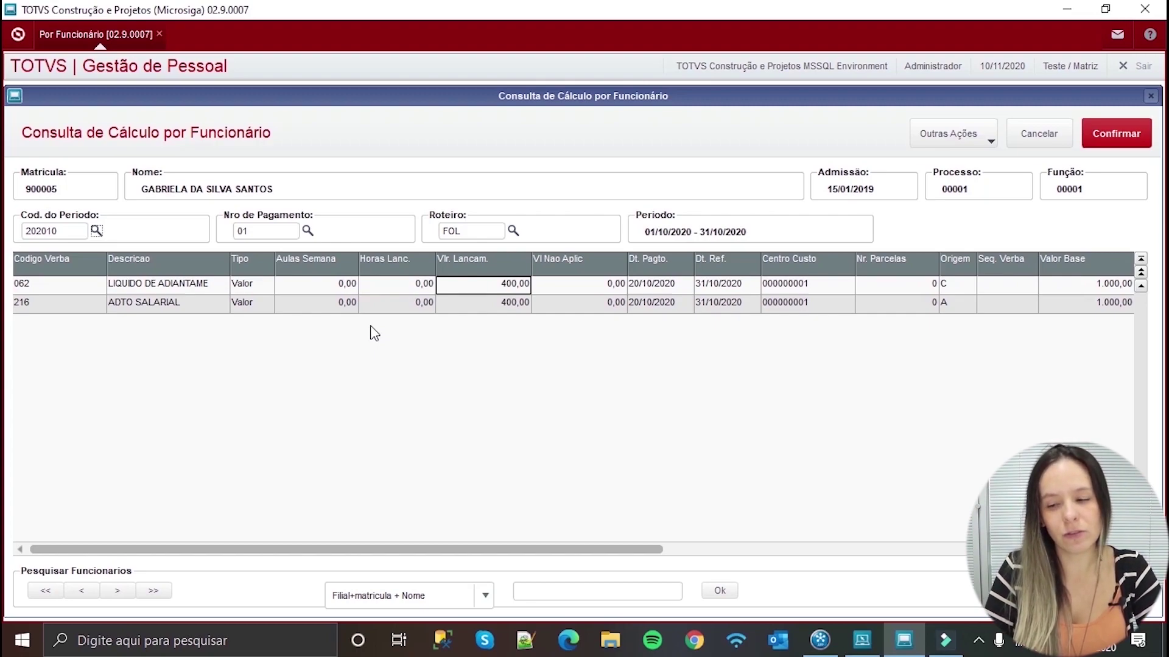
pyautogui.click(1130, 136)
pyautogui.click(1130, 137)
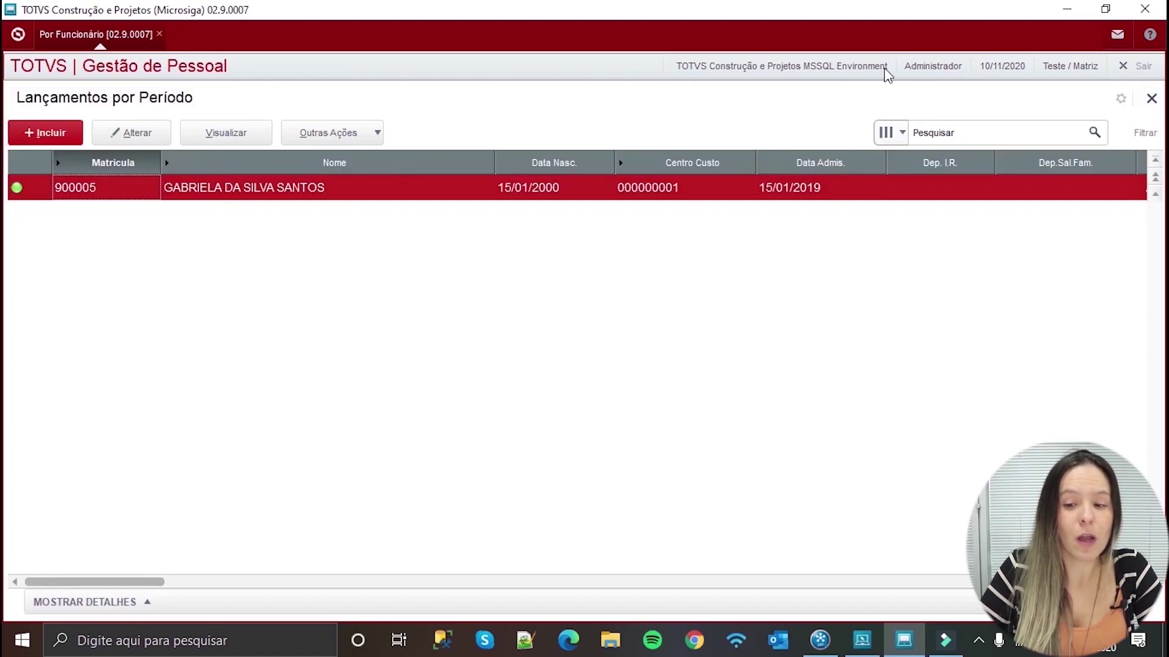
# - Exit the Por Funcionário routine and open the Folha Pagamento report in the Periódicos group of Relatorios
pyautogui.click(1144, 70)
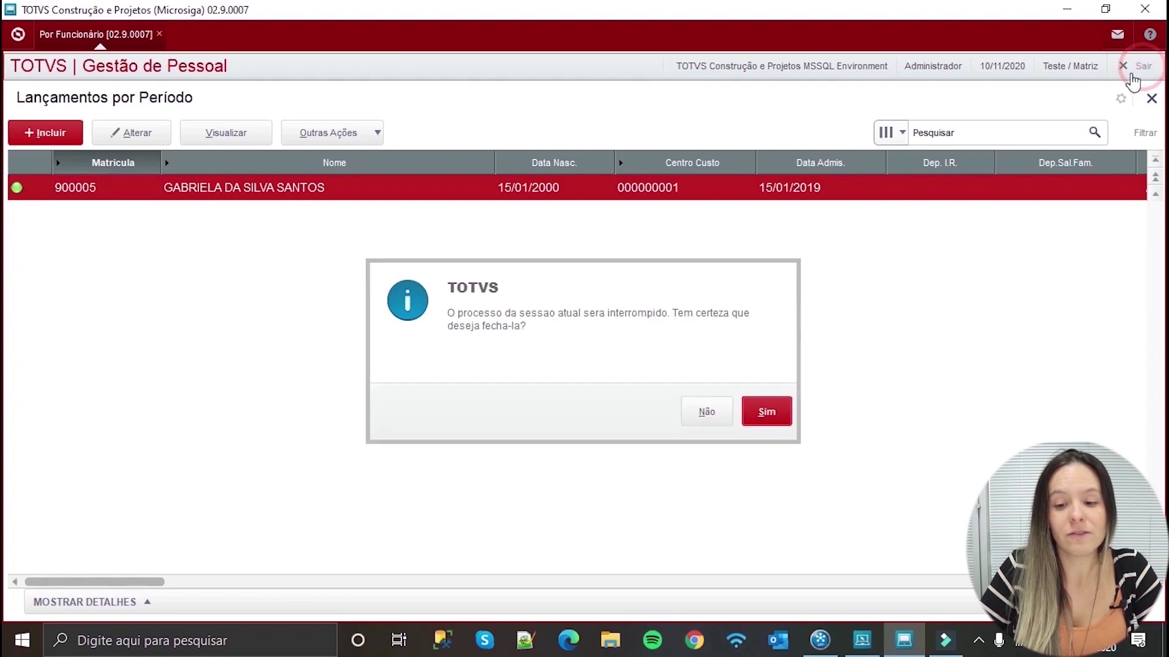
pyautogui.click(765, 411)
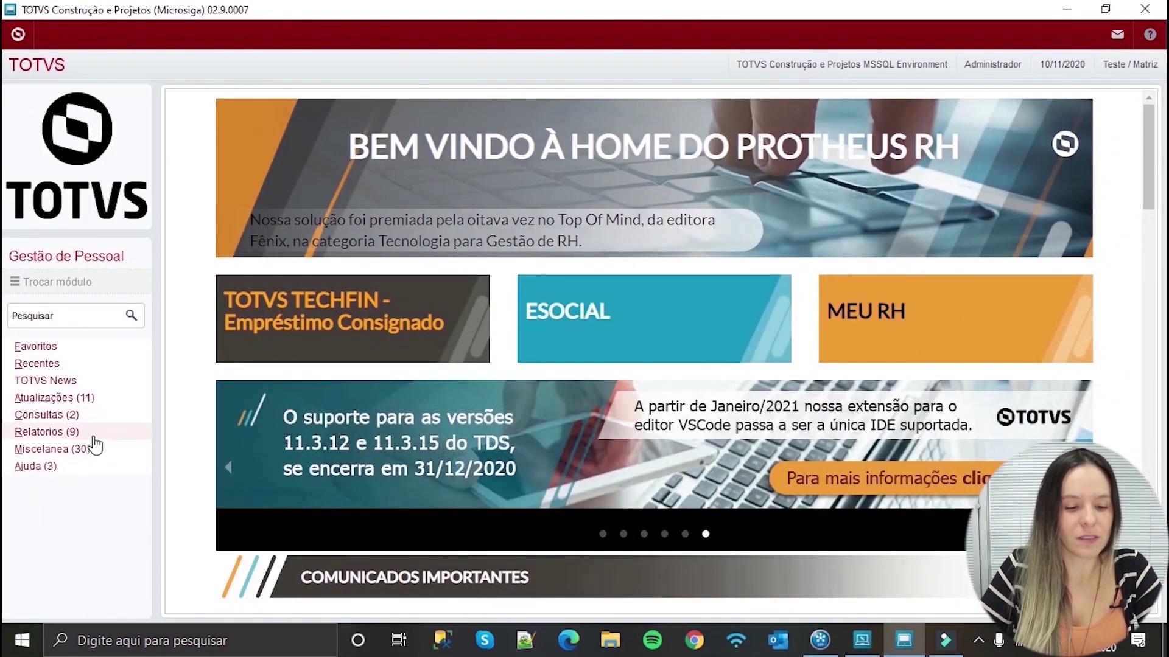
pyautogui.click(96, 436)
pyautogui.click(78, 448)
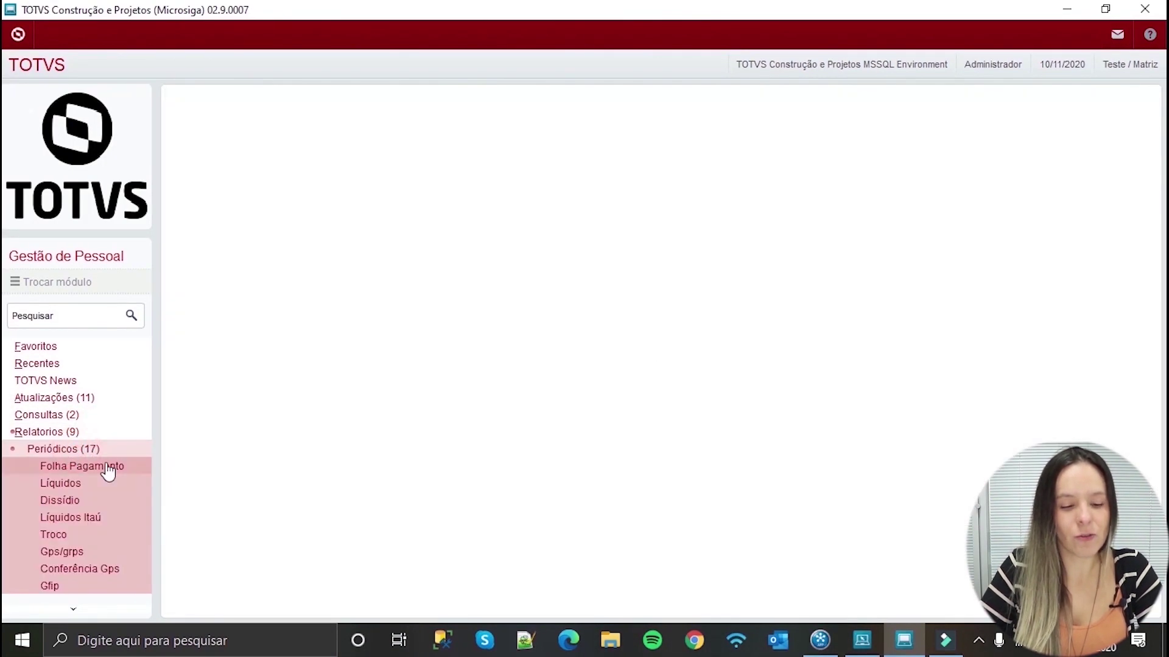
pyautogui.click(106, 465)
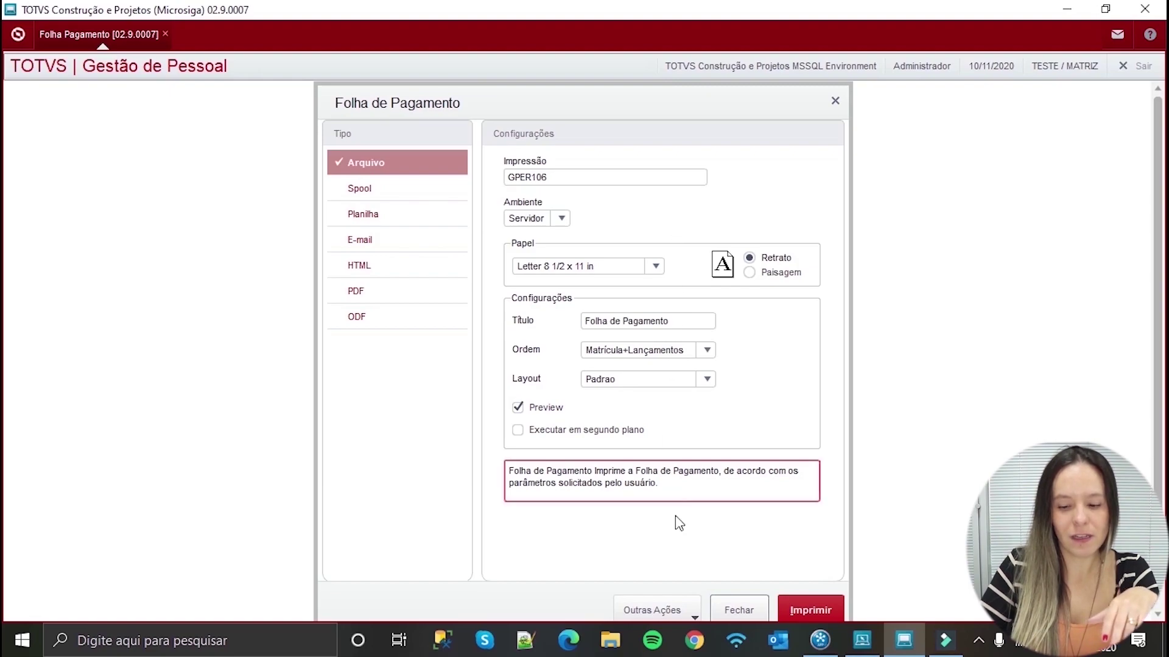
# - Open the report's parameters for process 00001, set the calculation roteiro to ADI and choose period 202010, payment 01
pyautogui.click(676, 617)
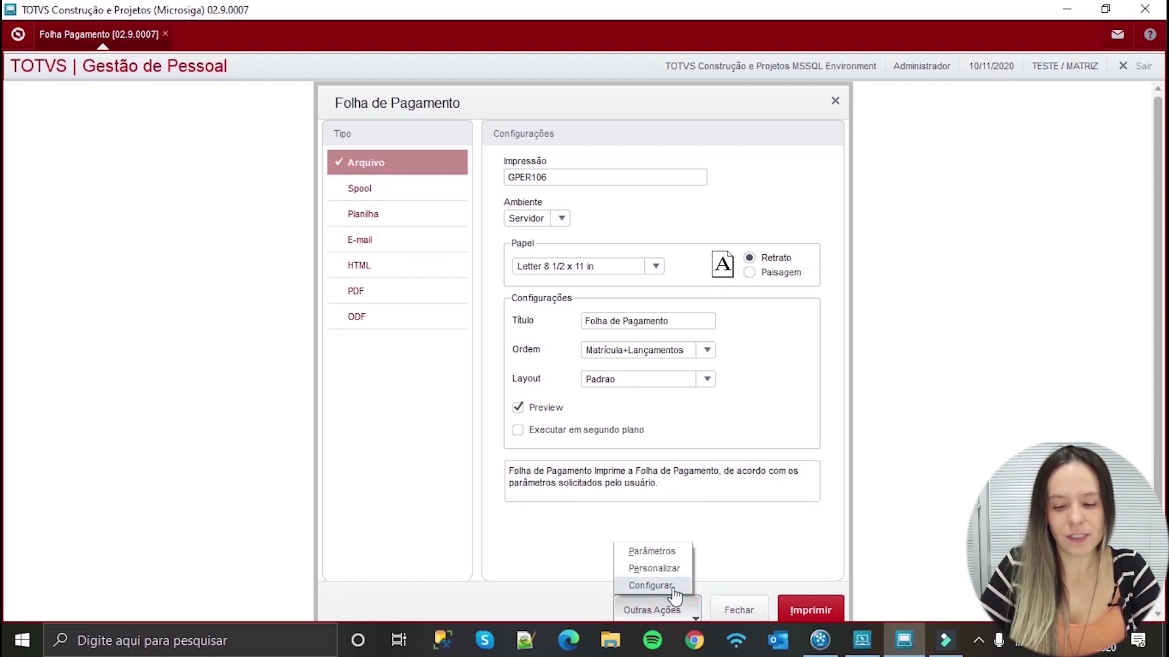
pyautogui.click(672, 552)
pyautogui.click(574, 230)
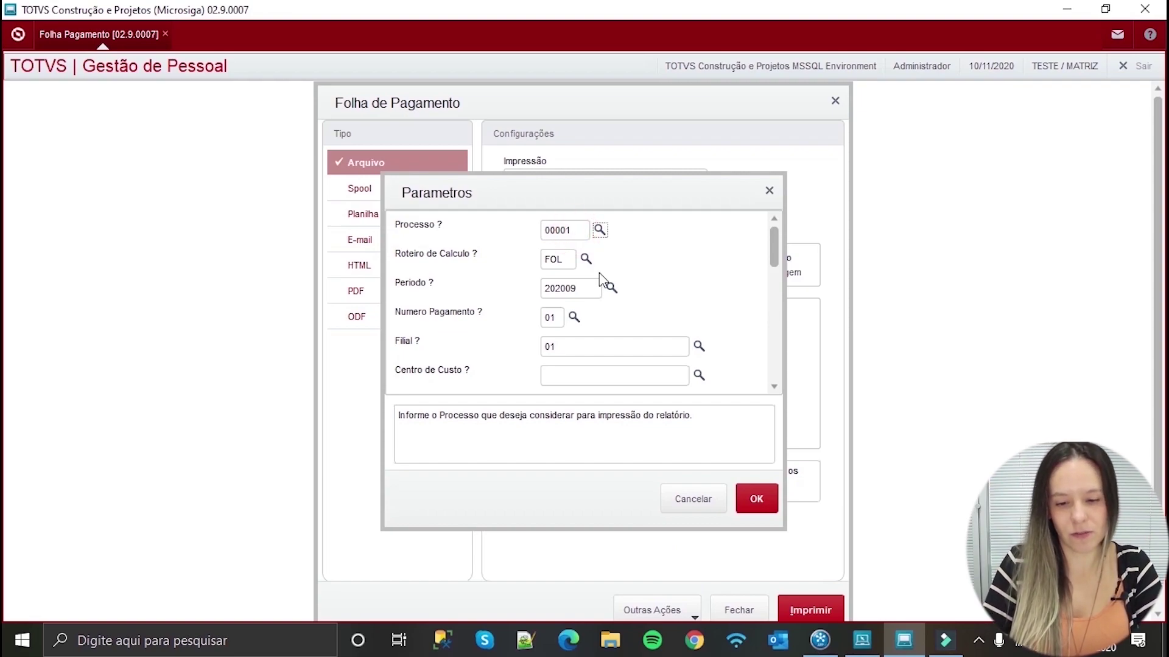
pyautogui.press('Tab')
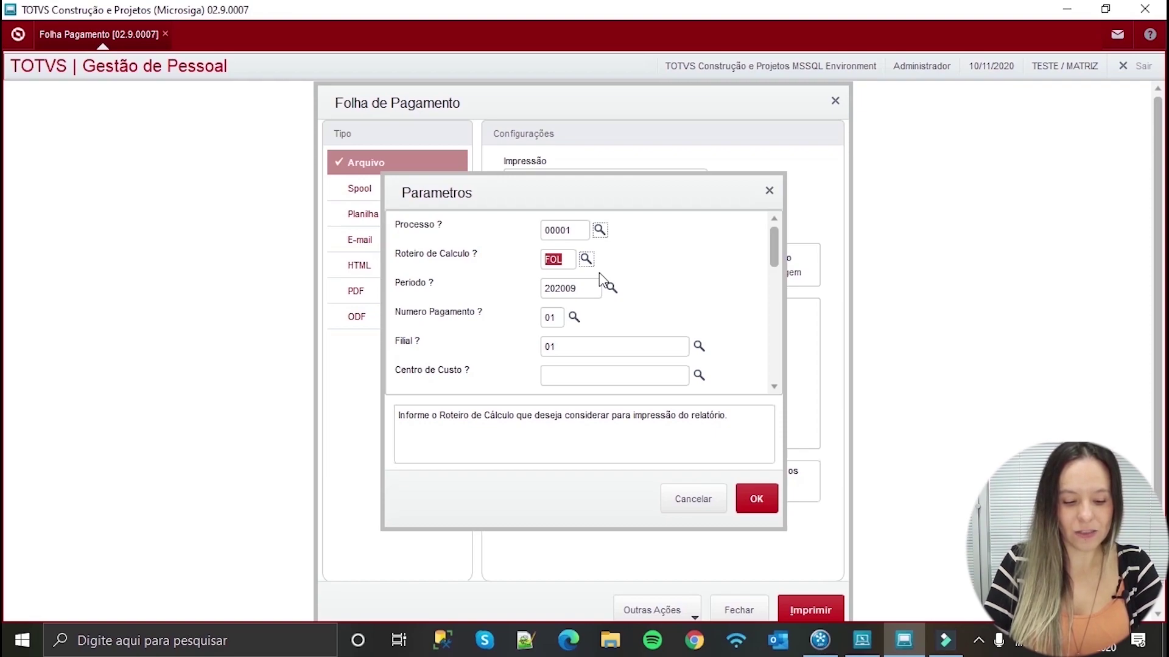
pyautogui.write('ADI')
pyautogui.press('Tab')
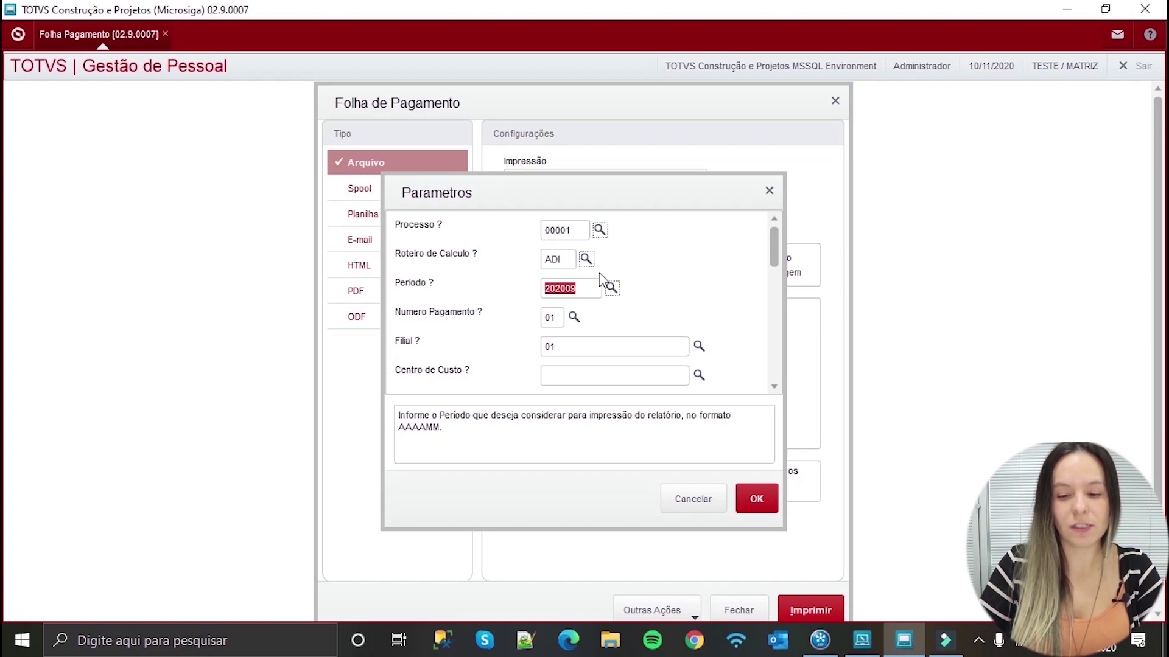
pyautogui.click(611, 288)
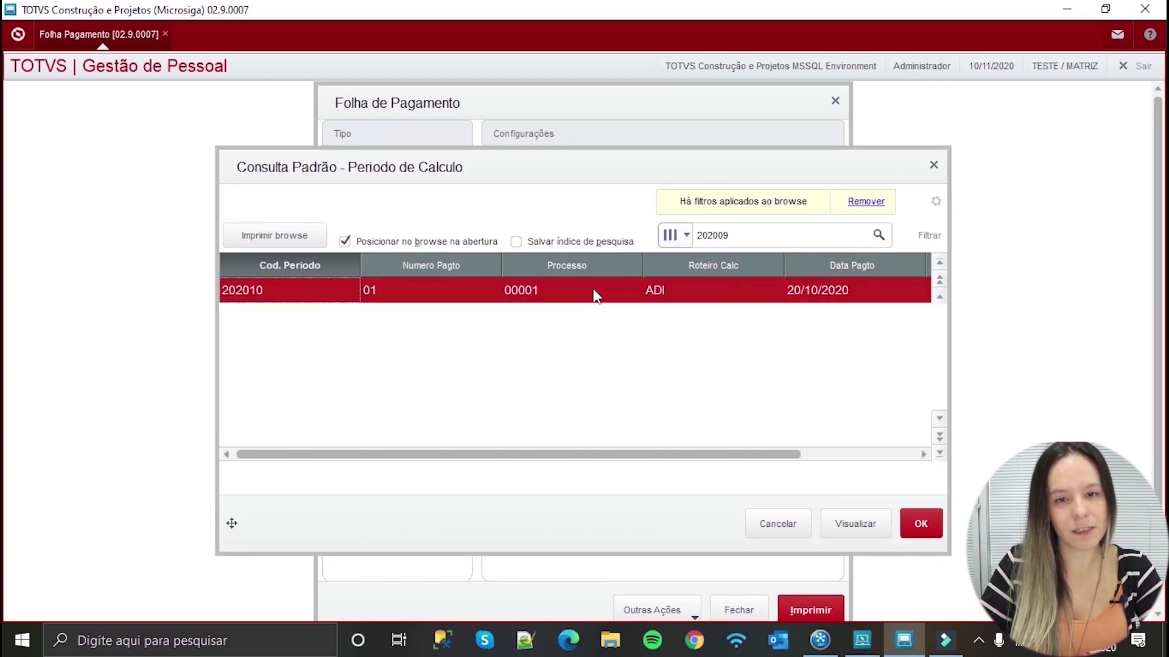
pyautogui.doubleClick(596, 296)
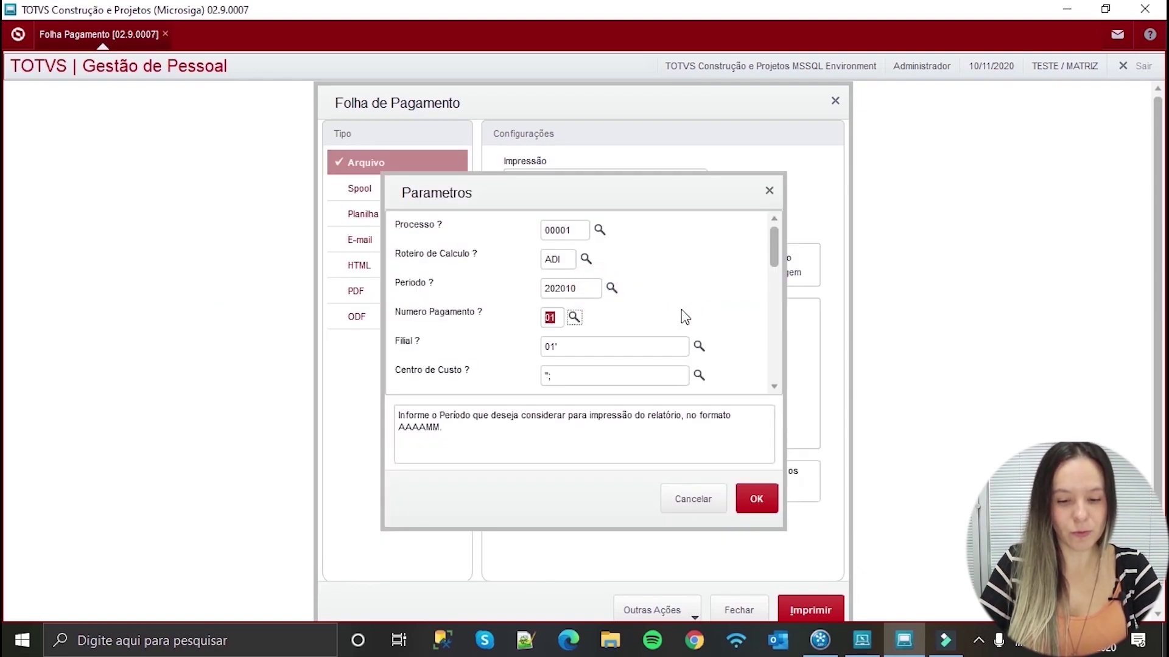
# - Replace the Filial filter with branch 01 (MATRIZ)
pyautogui.press('Tab')
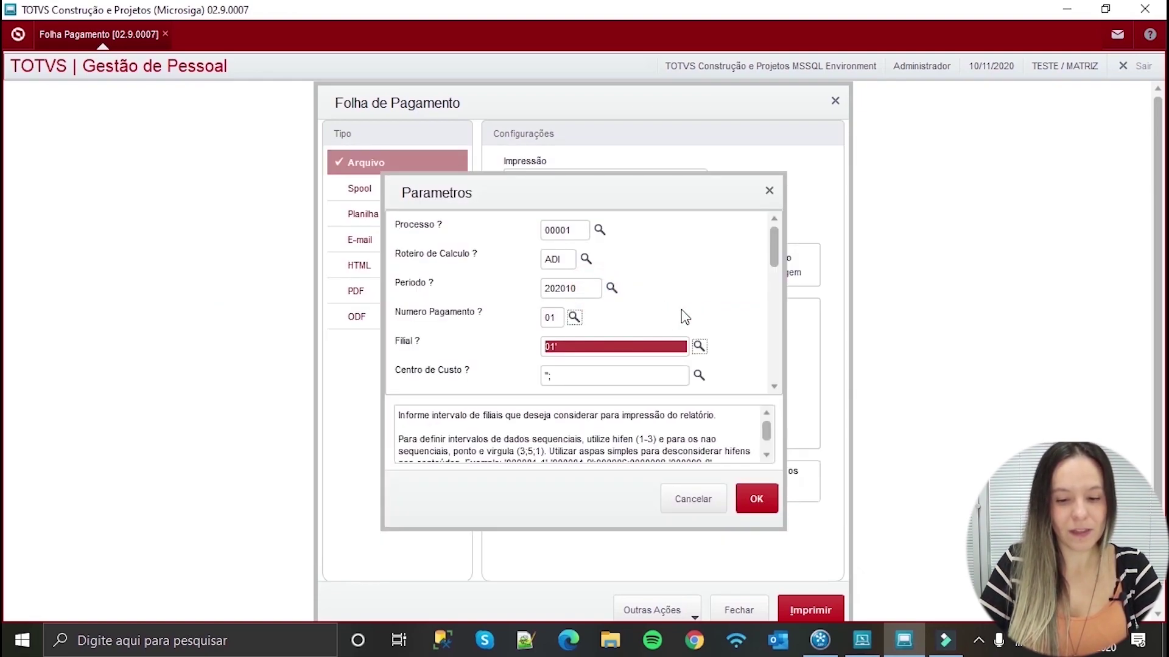
pyautogui.click(774, 387)
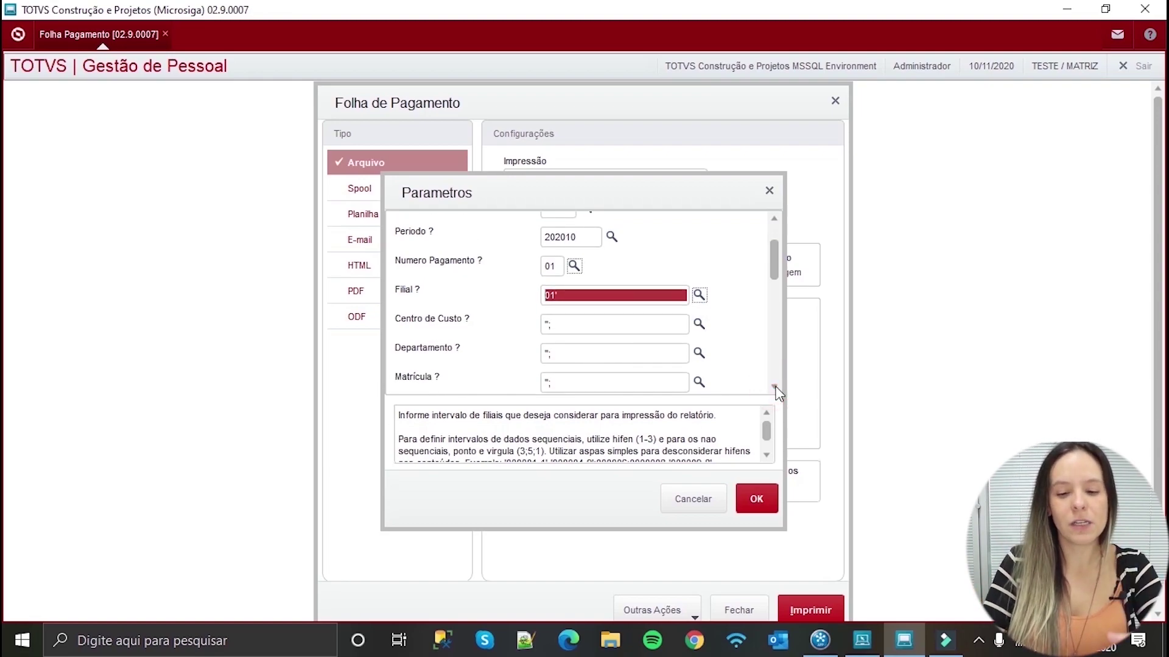
pyautogui.press('BackSpace')
pyautogui.press('Tab')
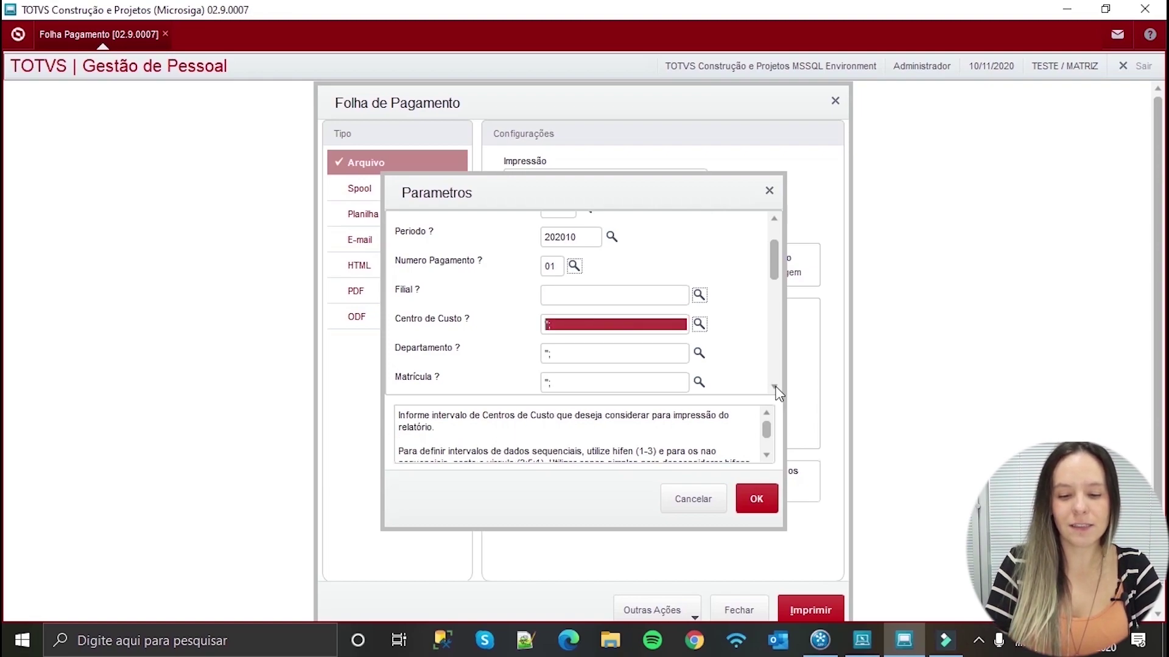
pyautogui.hotkey('shift', 'Tab')
pyautogui.write('01')
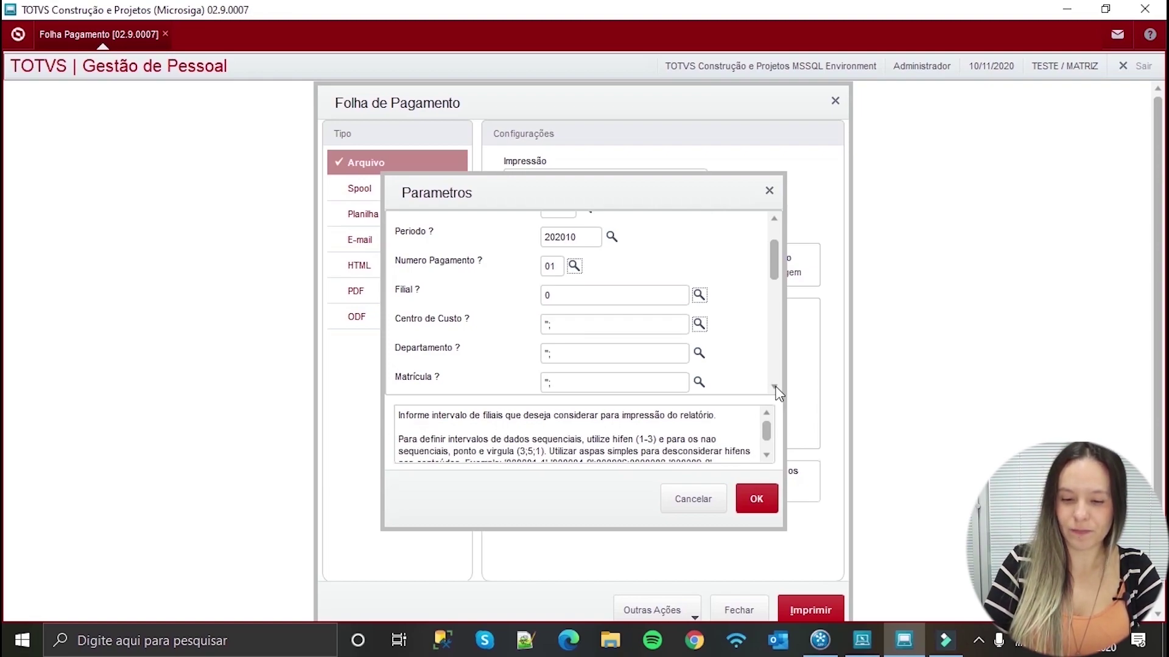
pyautogui.press('Tab')
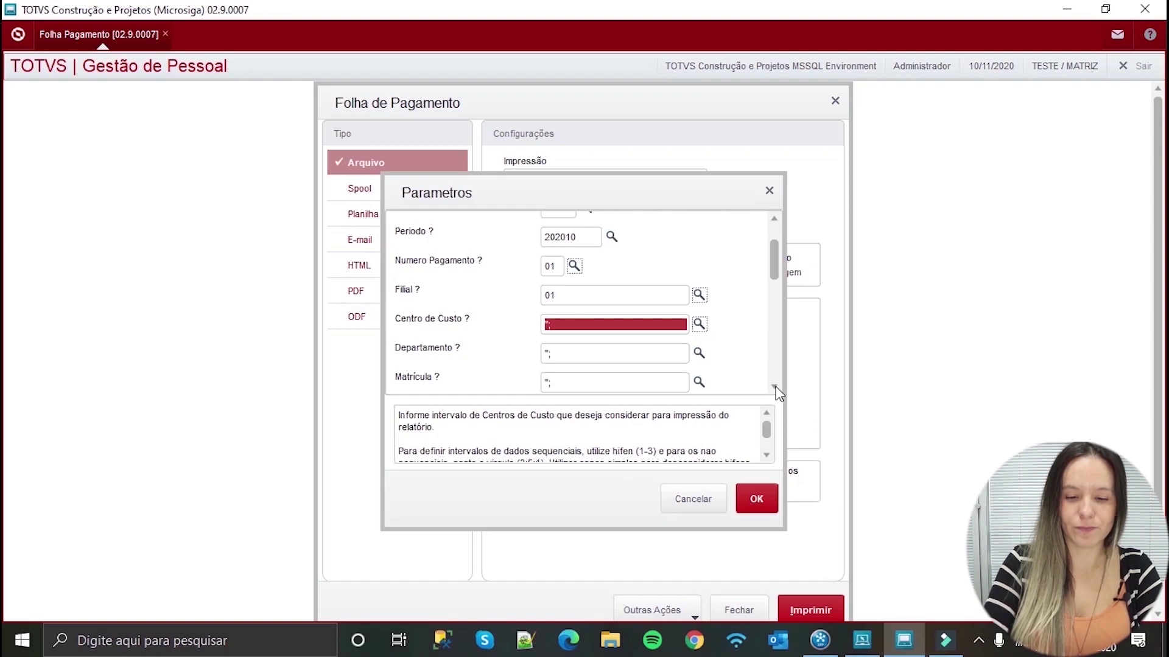
pyautogui.click(698, 294)
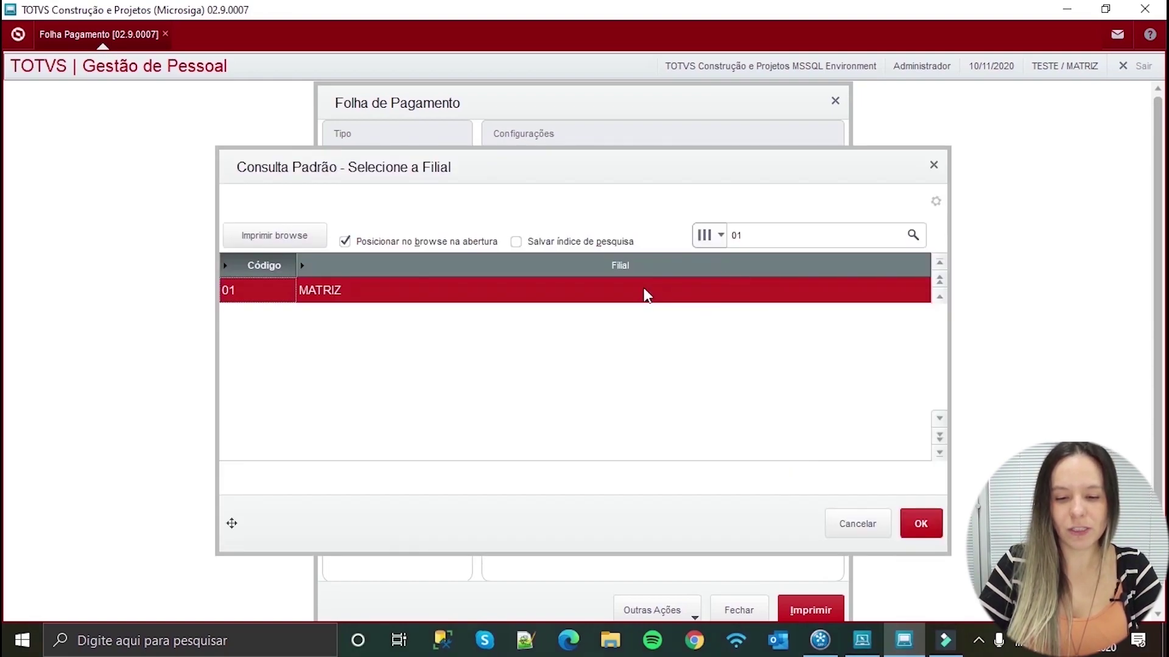
pyautogui.doubleClick(645, 291)
pyautogui.press('Tab')
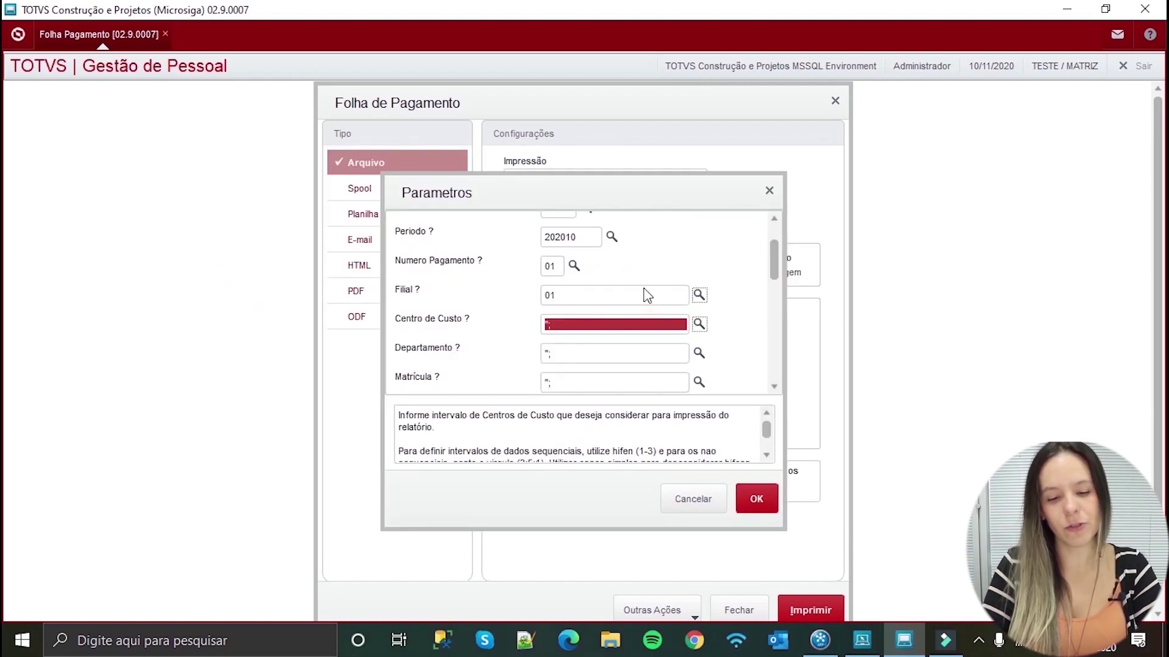
# - Clear the Centro de Custo and Departamento filters and set Matrícula to the employee's registration number
pyautogui.press('Delete')
pyautogui.press('Tab')
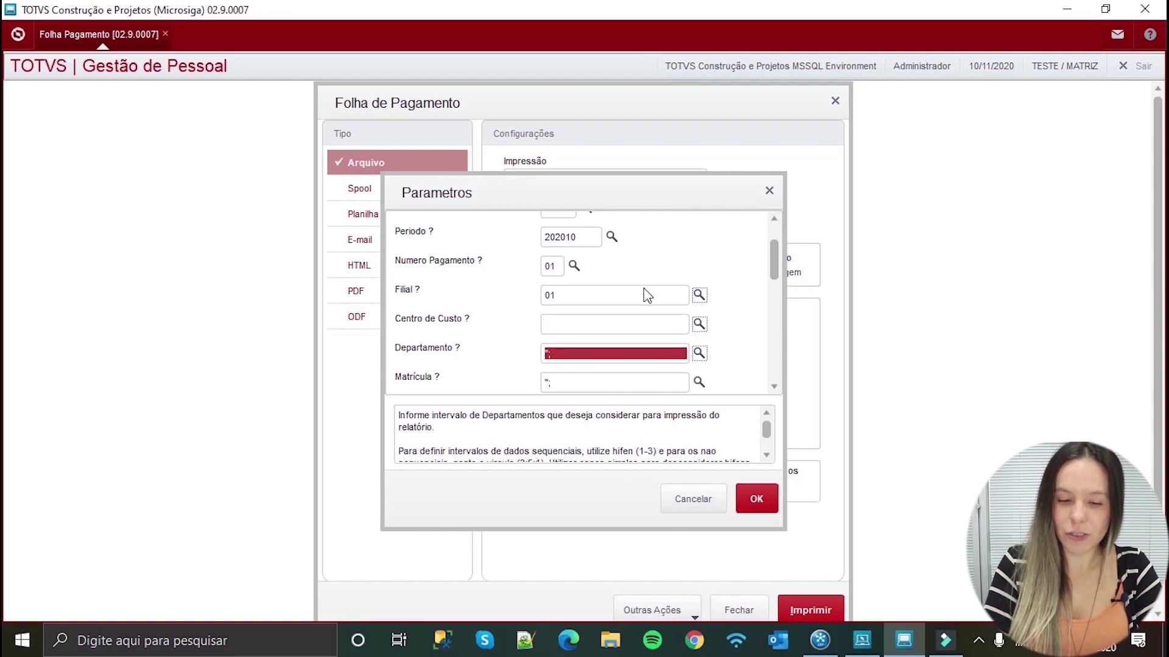
pyautogui.press('Delete')
pyautogui.press('Tab')
pyautogui.press('Delete')
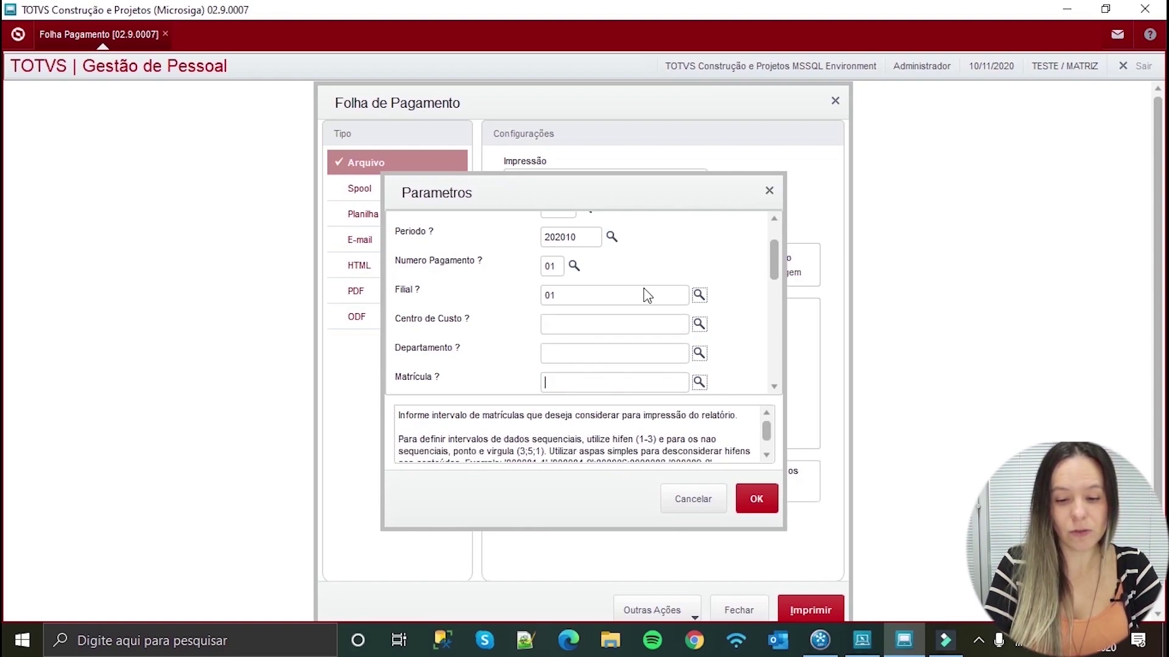
pyautogui.click(699, 382)
pyautogui.doubleClick(555, 418)
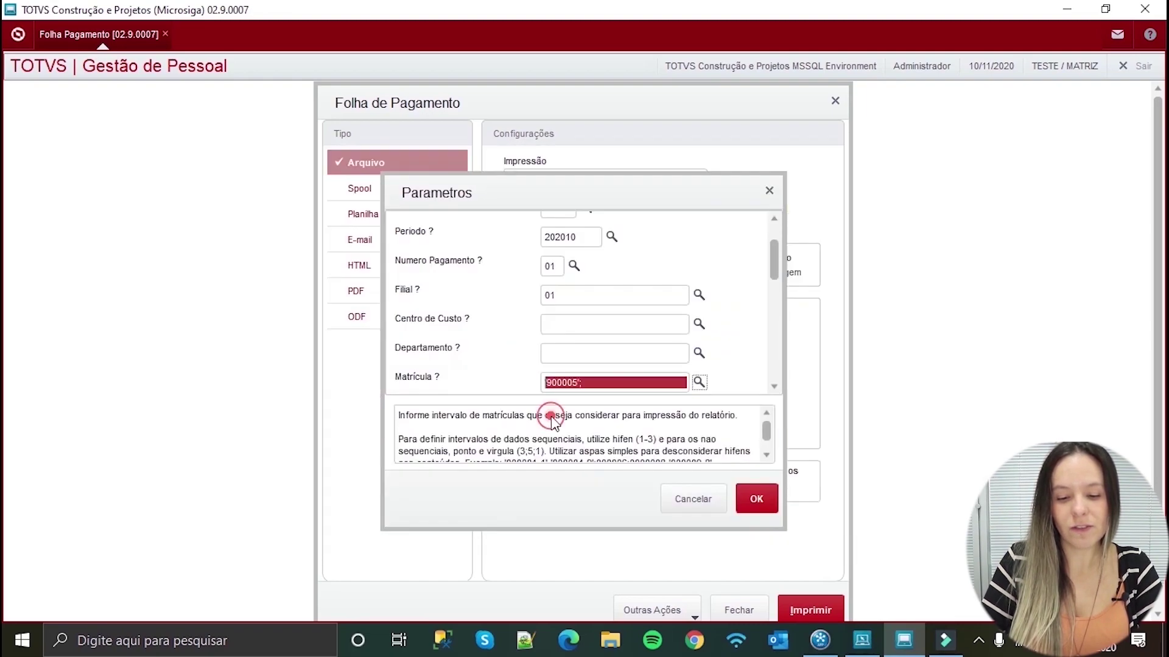
pyautogui.press('Tab')
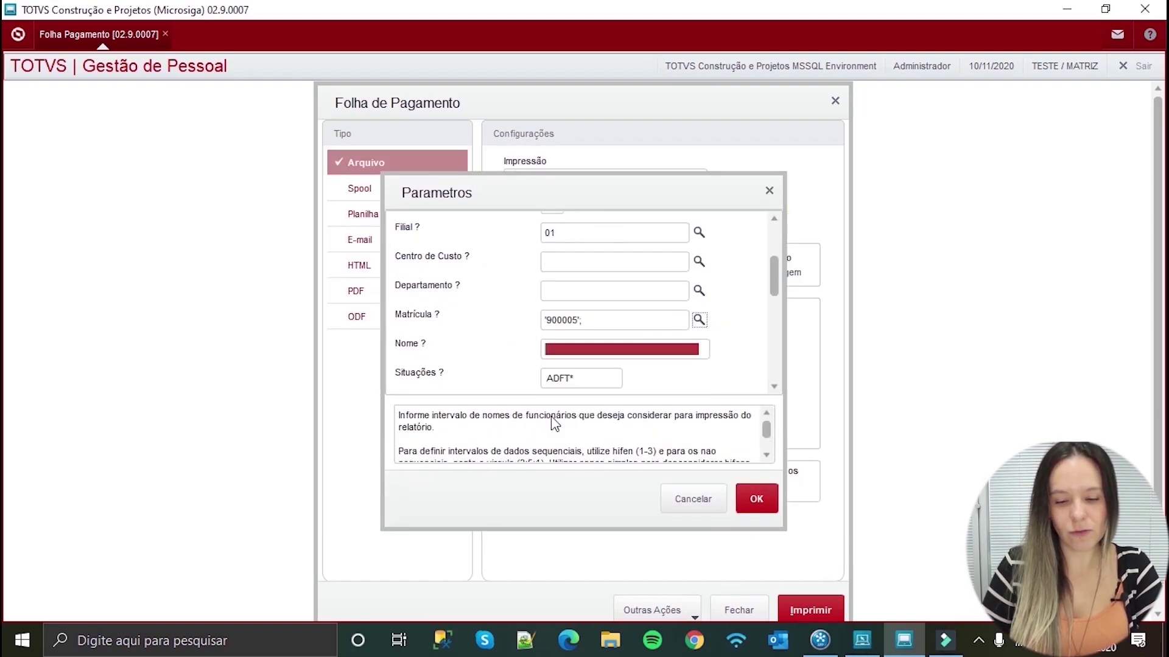
# - Review the blank filters and confirm all five payroll situations (normal, afastado, demitido, férias, transferido) for the Situações parameter
pyautogui.click(773, 387)
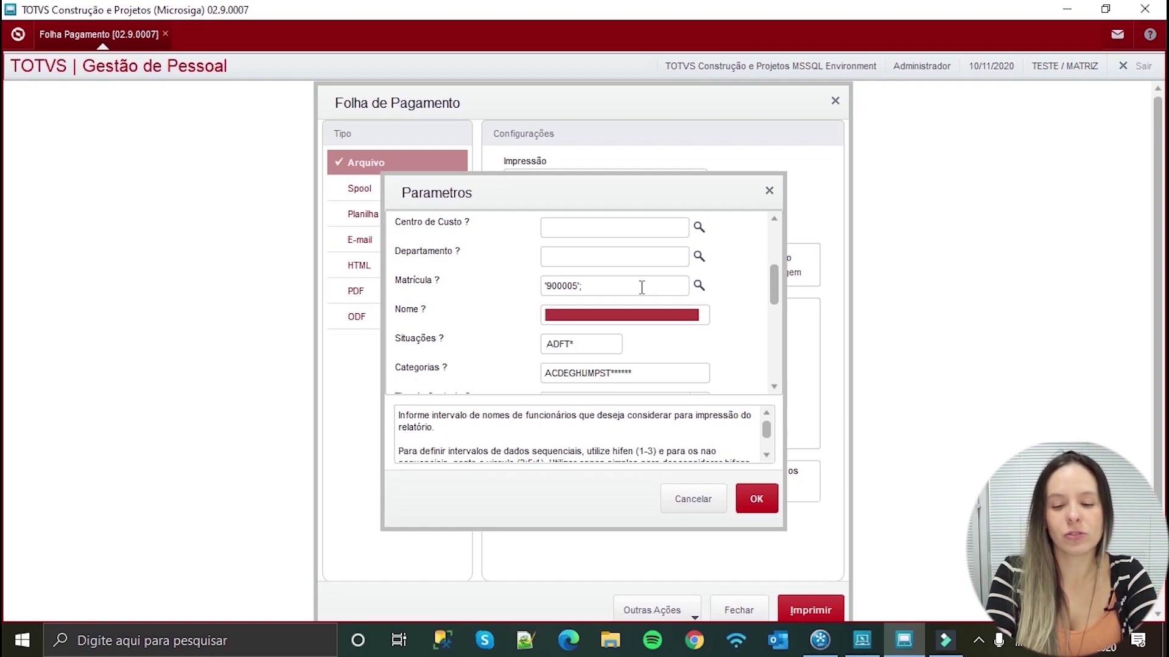
pyautogui.click(595, 252)
pyautogui.click(595, 229)
pyautogui.click(597, 251)
pyautogui.click(602, 315)
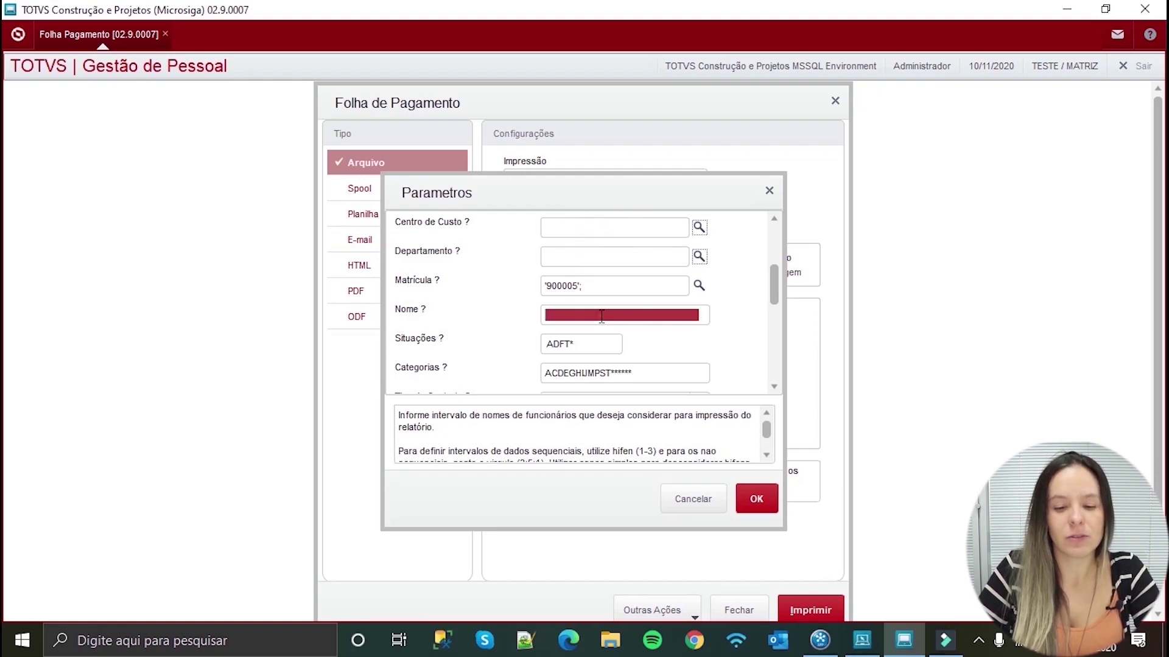
pyautogui.scroll(-2, 772, 383)
pyautogui.doubleClick(594, 297)
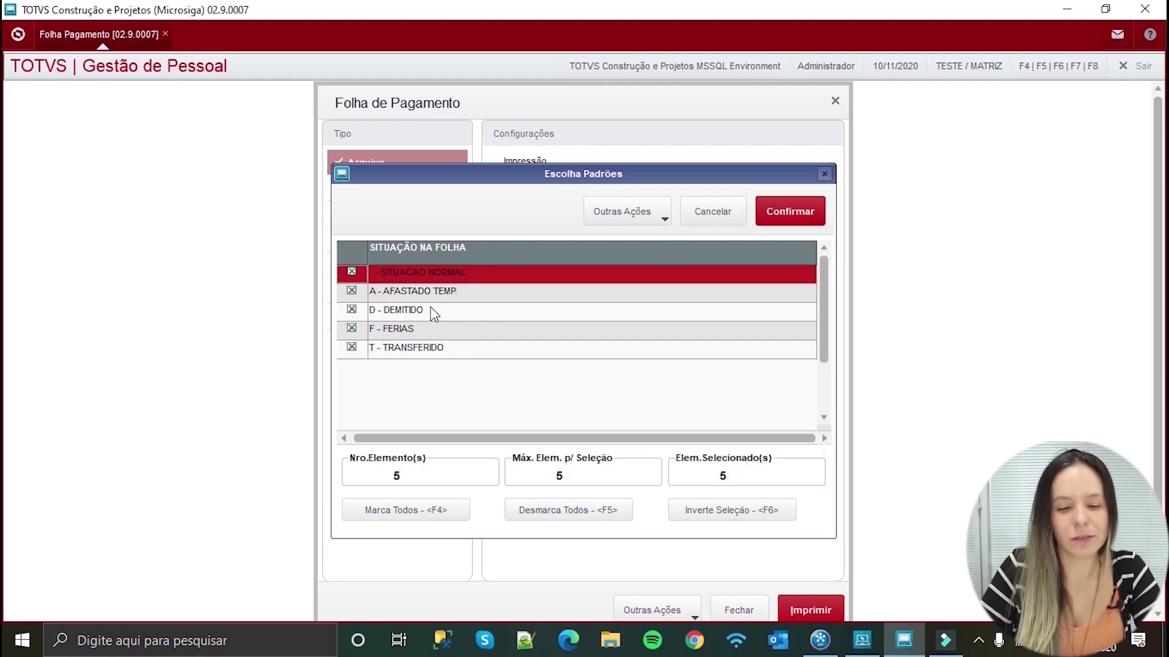
pyautogui.click(790, 212)
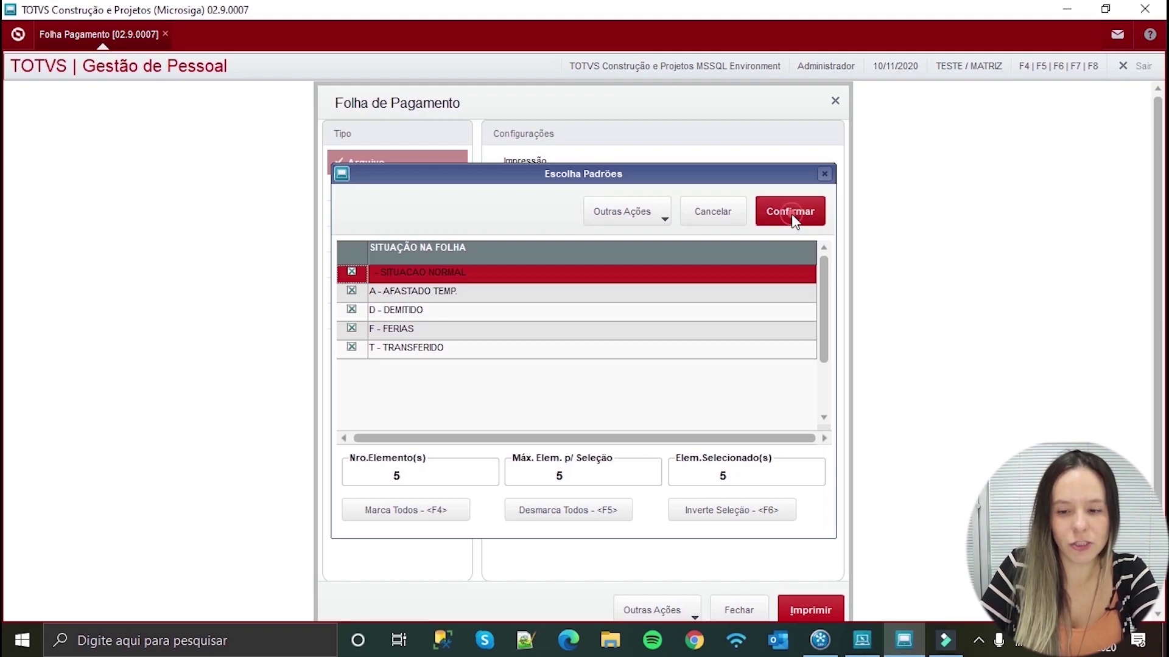
# - Review the remuneration types for the Categorias parameter and confirm with all twelve selected
pyautogui.press('F3')
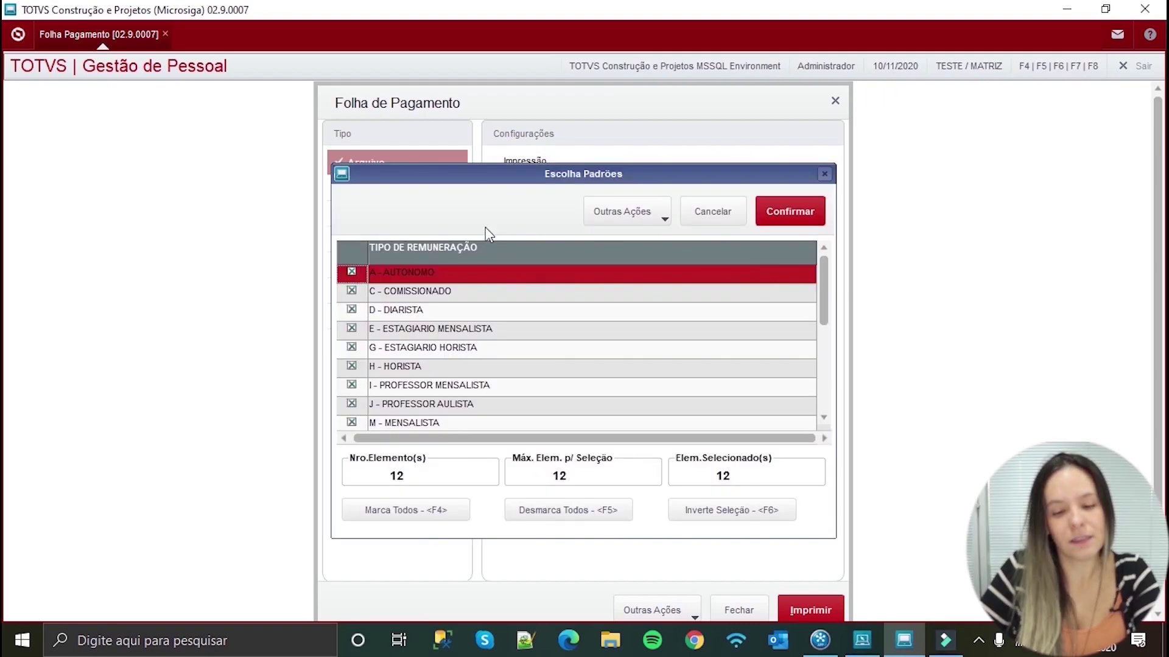
pyautogui.scroll(-1, 495, 231)
pyautogui.click(429, 287)
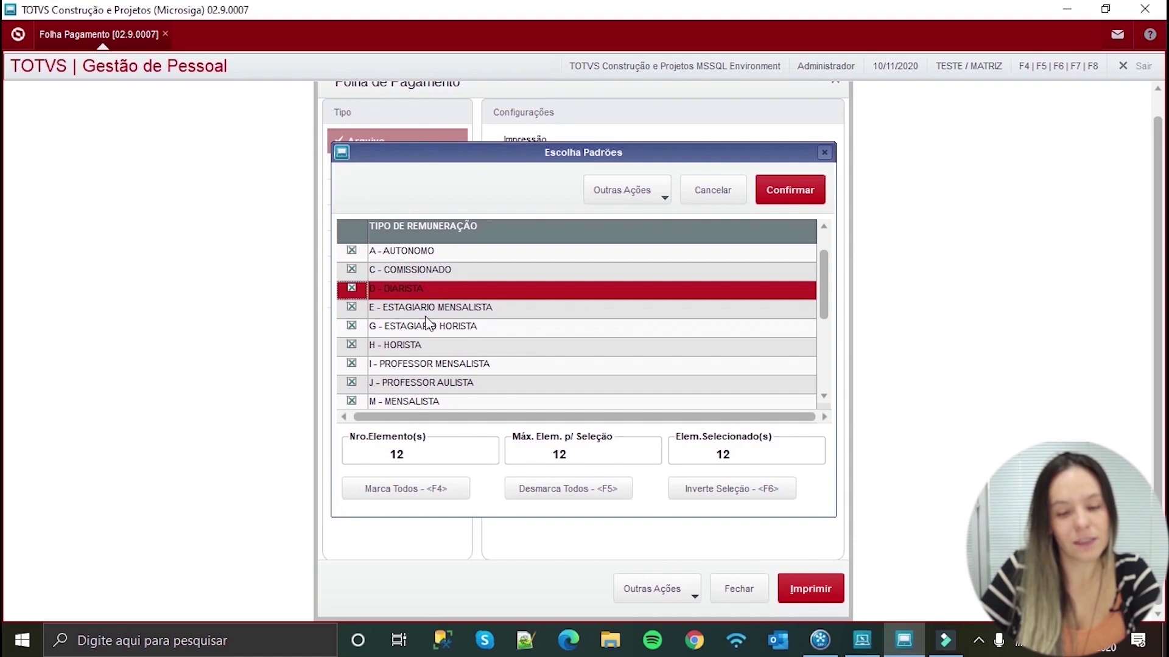
pyautogui.scroll(-3, 426, 350)
pyautogui.scroll(-4, 433, 374)
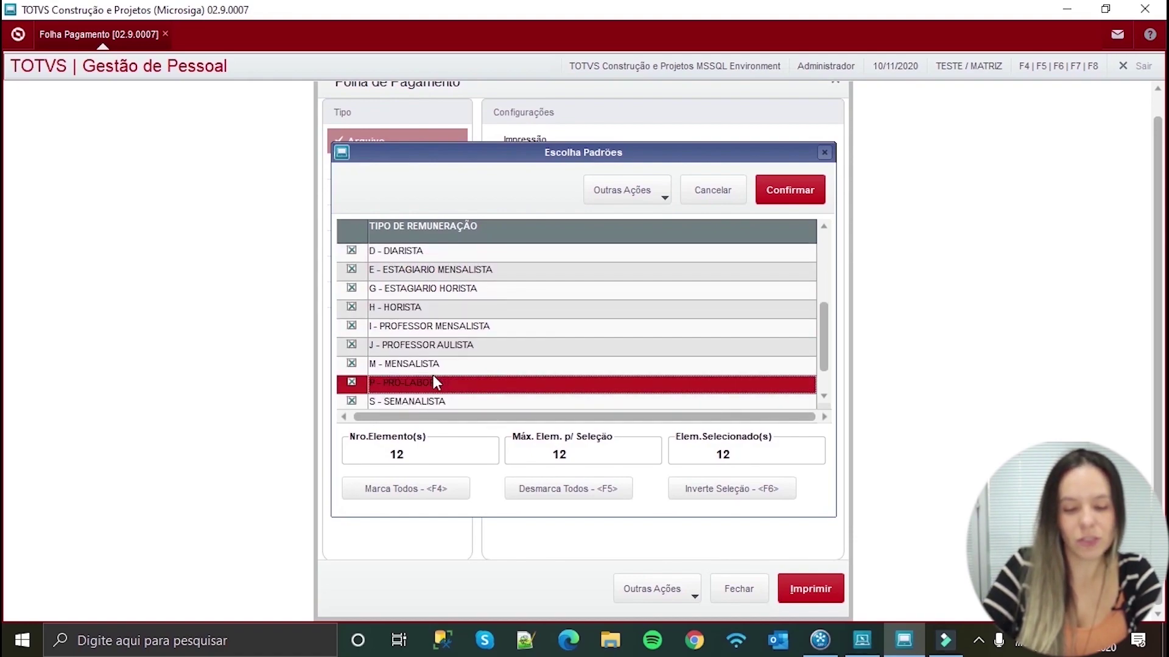
pyautogui.scroll(-2, 435, 382)
pyautogui.scroll(4, 435, 382)
pyautogui.scroll(-1, 435, 382)
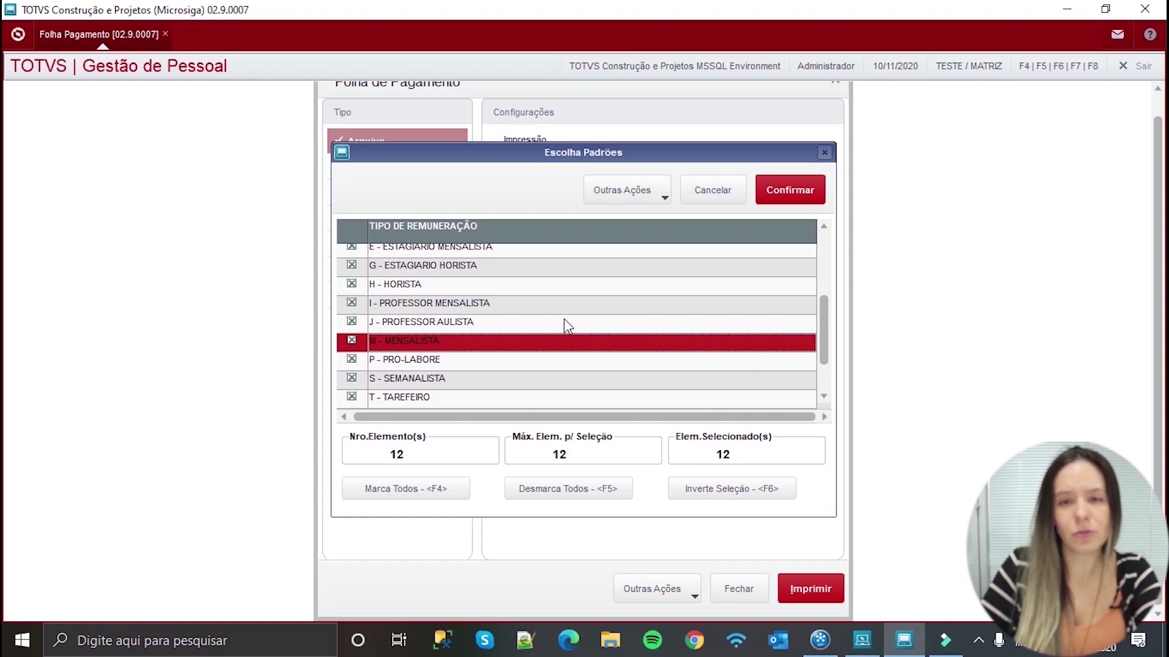
pyautogui.click(797, 194)
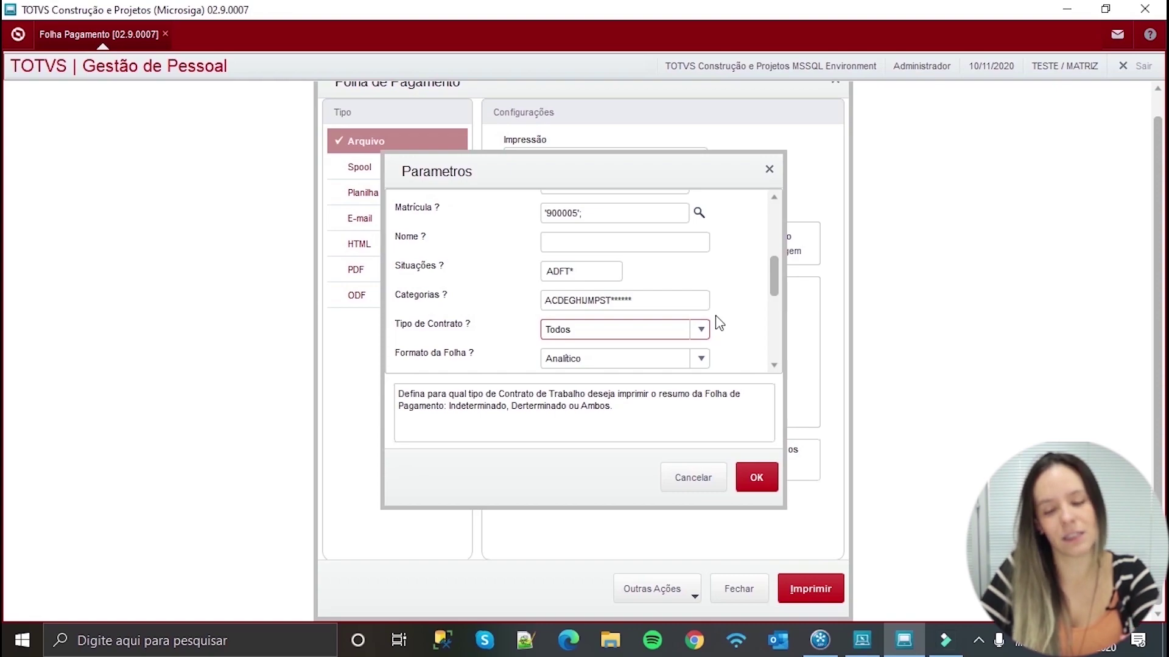
# - Set Tipo de Contrato to Todos and keep Formato da Folha as Analítico
pyautogui.scroll(-2, 722, 326)
pyautogui.click(572, 279)
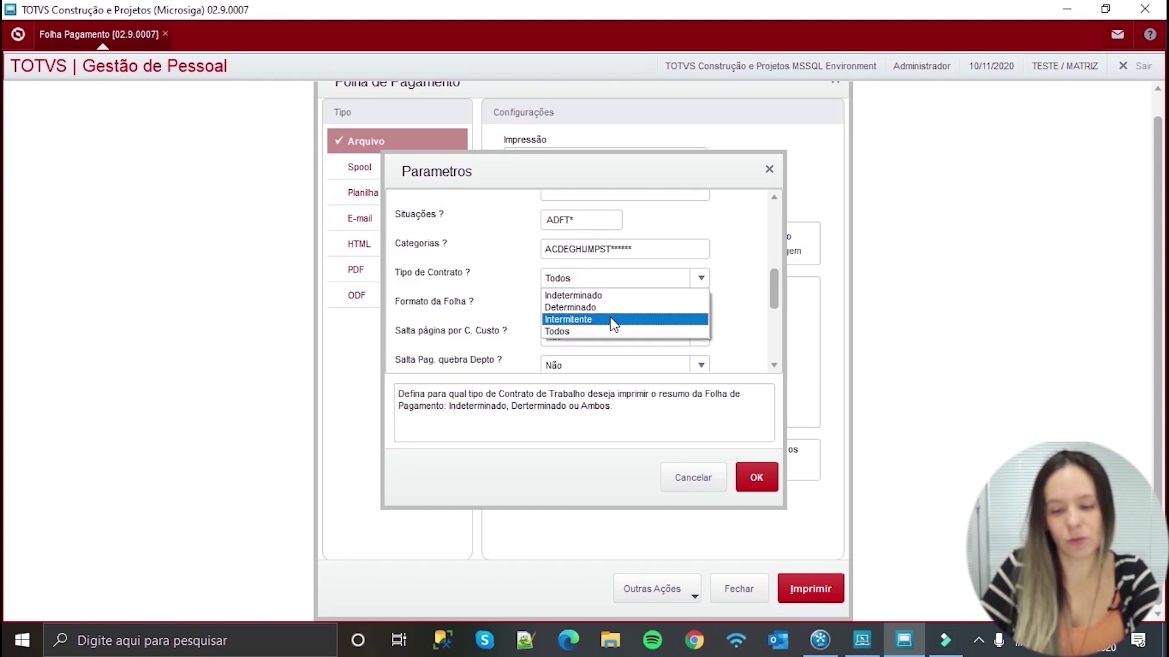
pyautogui.click(607, 331)
pyautogui.click(606, 310)
pyautogui.click(614, 314)
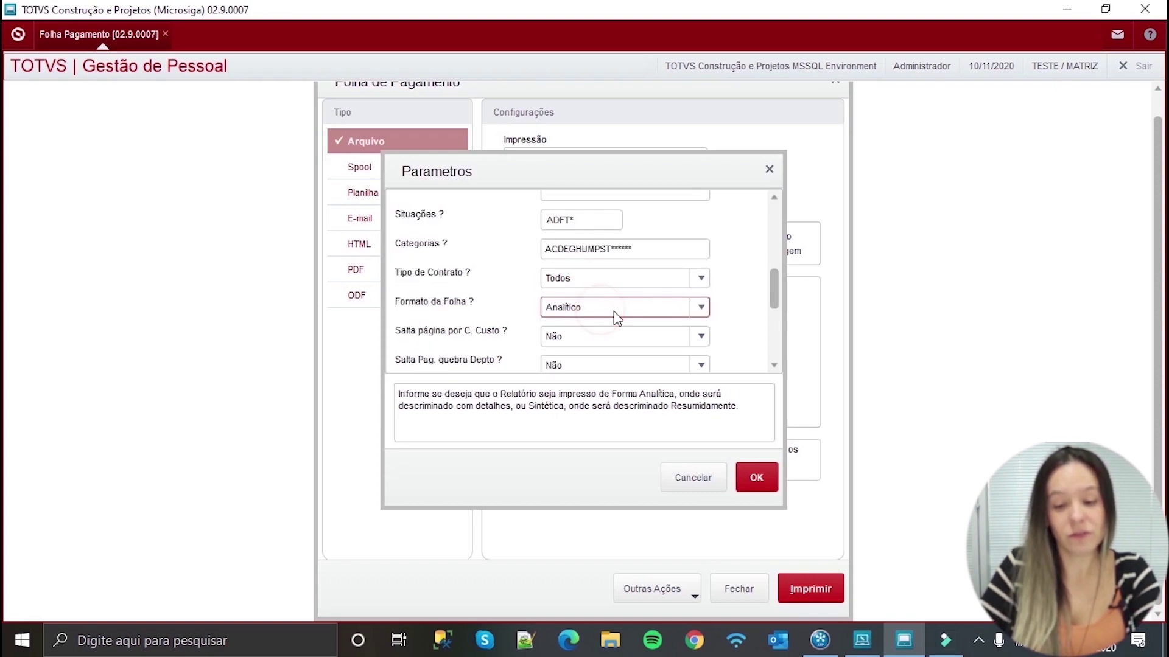
# - Review the page-break parameters and keep both Salta página por C. Custo and Salta Pag. quebra Depto as Não
pyautogui.click(774, 366)
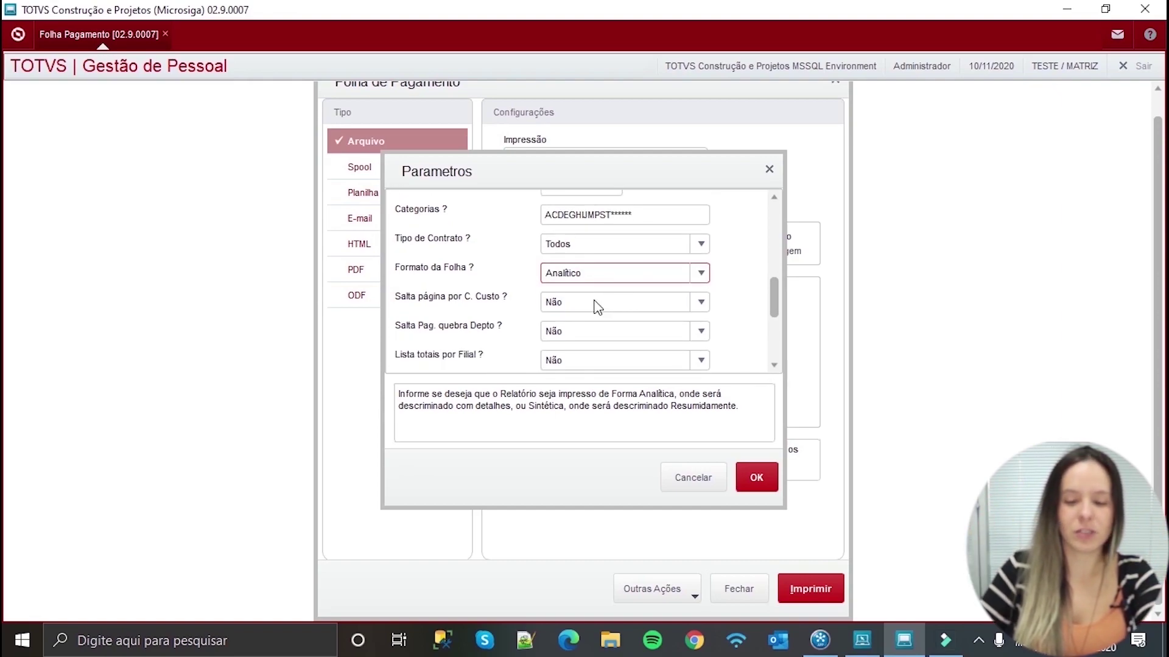
pyautogui.click(774, 366)
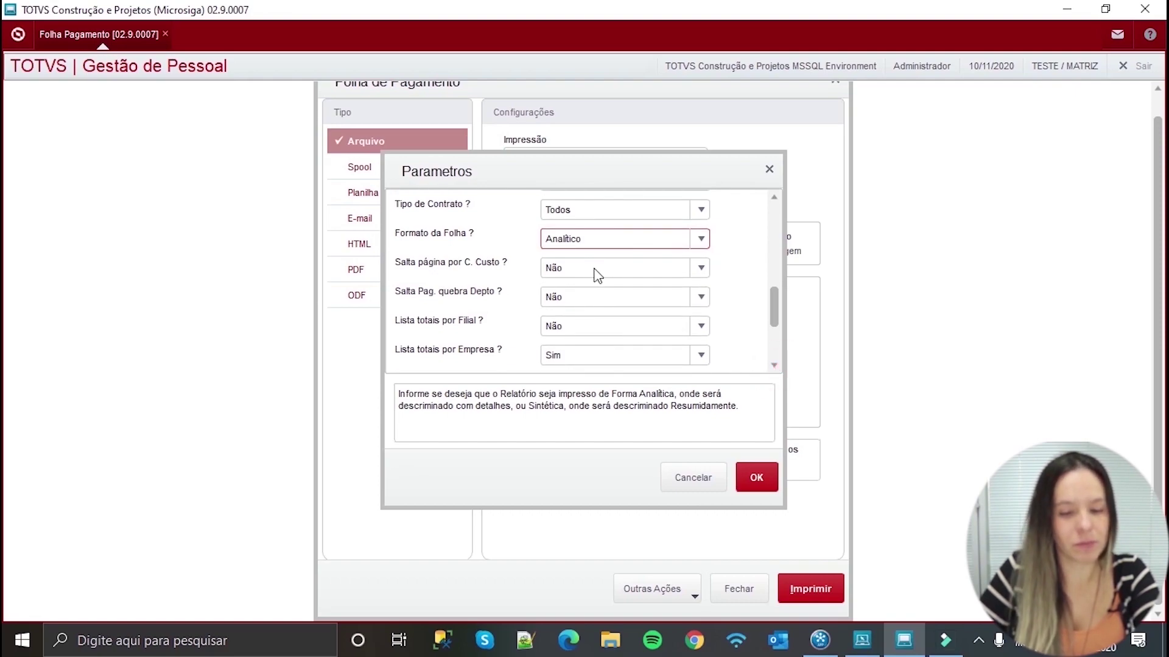
pyautogui.click(774, 365)
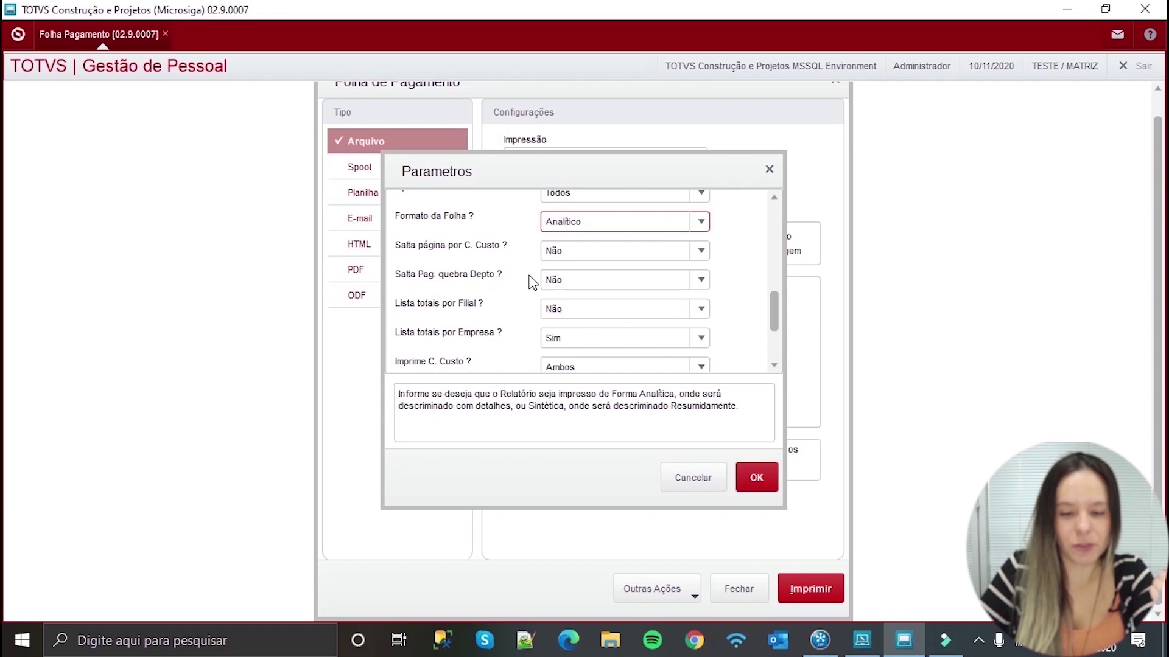
pyautogui.click(574, 292)
pyautogui.click(575, 293)
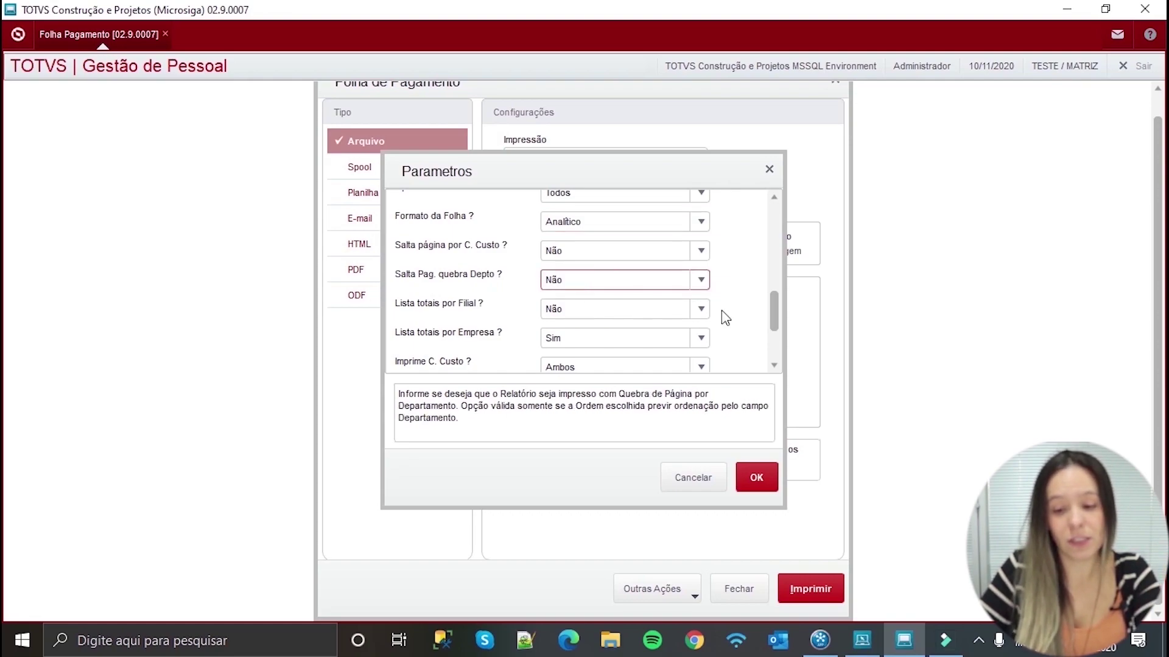
# - Set Lista totais por Filial to Sim and keep Lista totais por Empresa as Sim
pyautogui.scroll(-1, 600, 303)
pyautogui.click(600, 297)
pyautogui.click(579, 313)
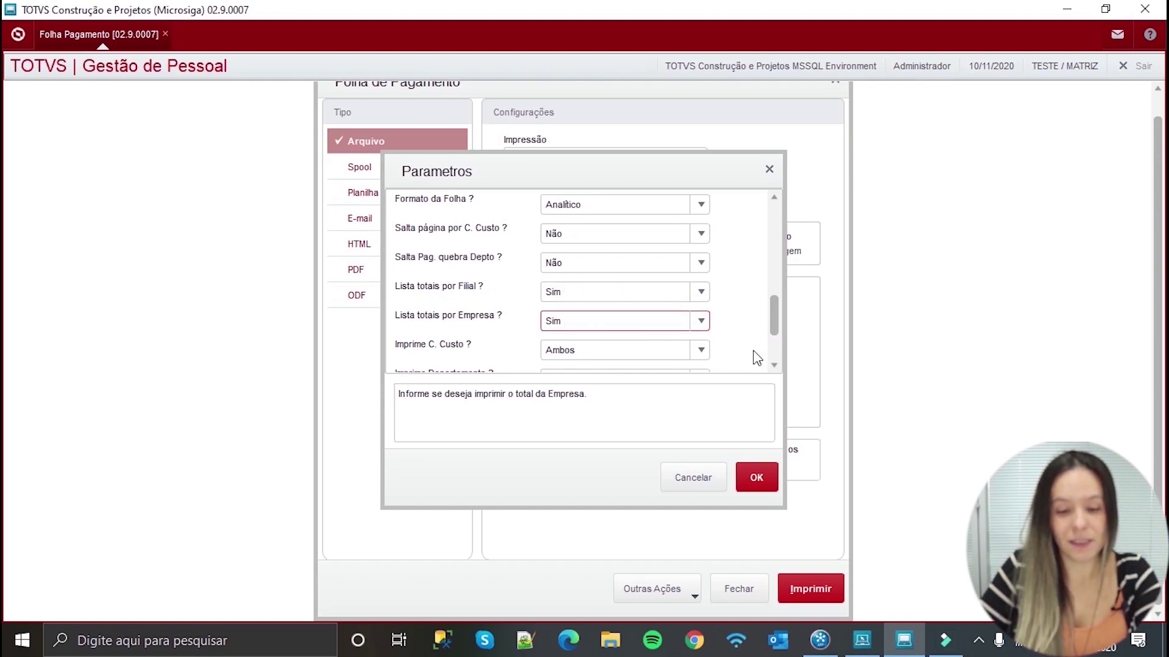
# - Keep Imprime C. Custo as Ambos and review the remaining report parameters through Salta página por Filial
pyautogui.click(774, 366)
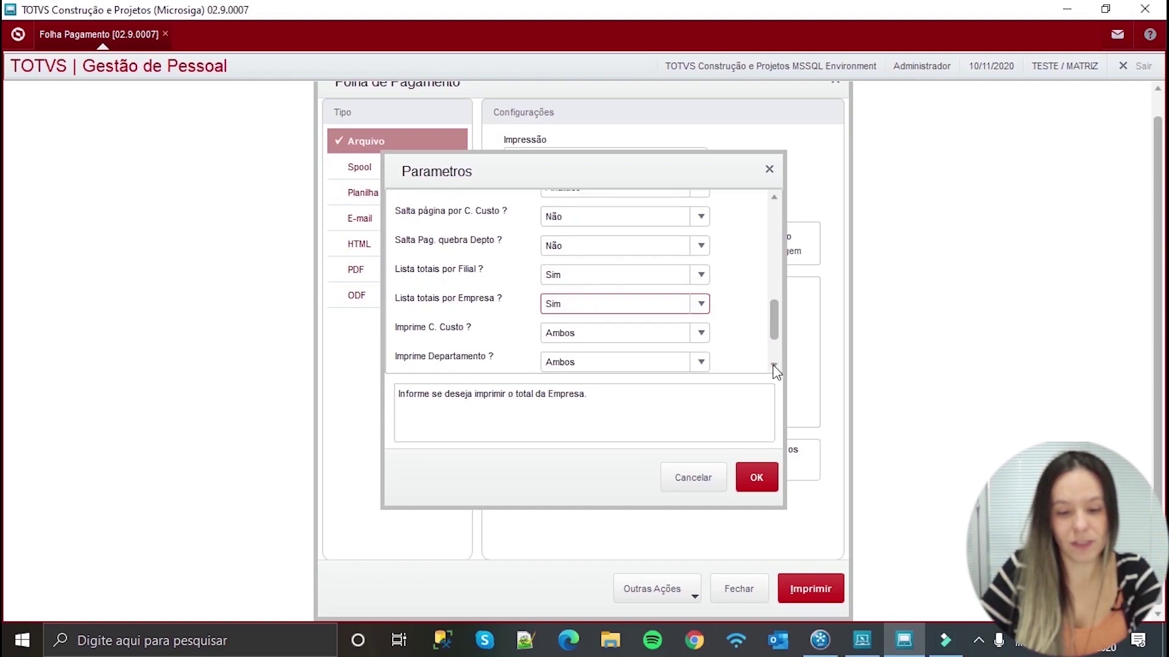
pyautogui.click(774, 366)
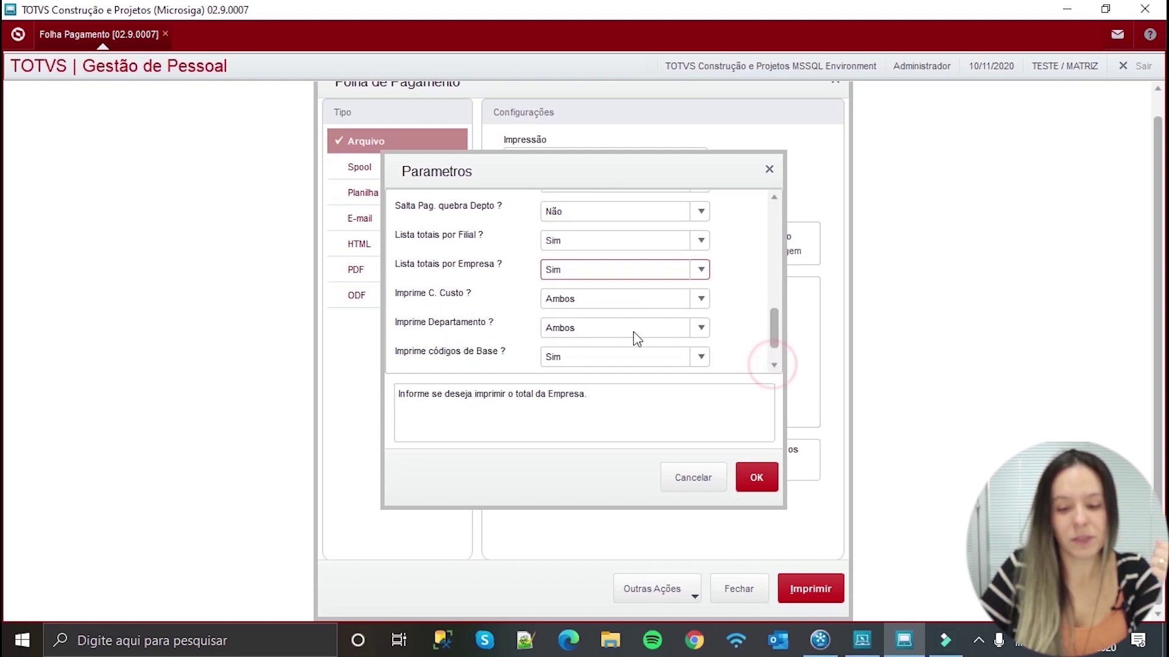
pyautogui.click(583, 304)
pyautogui.click(580, 301)
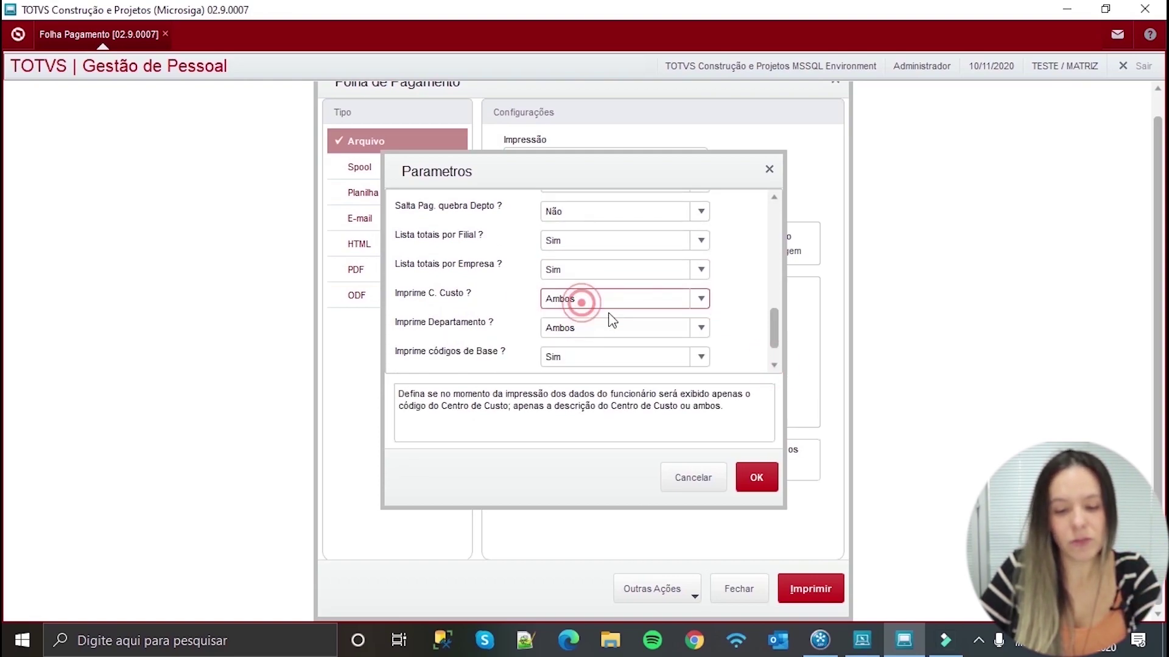
pyautogui.click(774, 366)
pyautogui.click(776, 367)
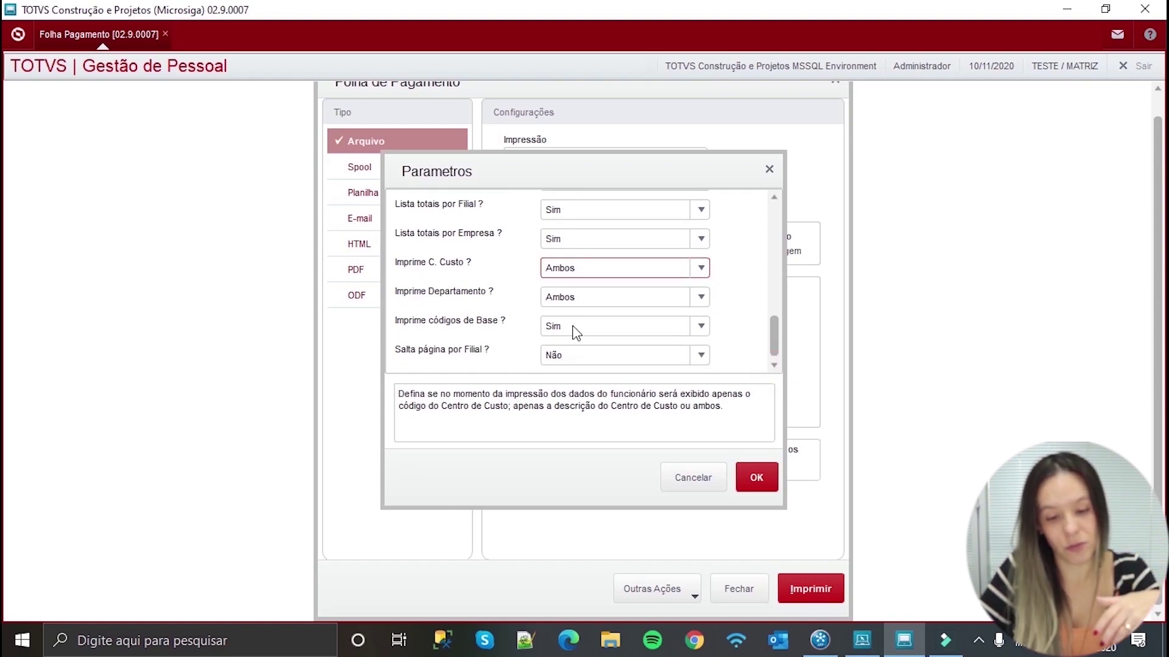
# - Set Lista totais por Filial to Não, leaving Lista totais por Empresa as Sim
pyautogui.moveTo(772, 336); pyautogui.dragTo(773, 320)
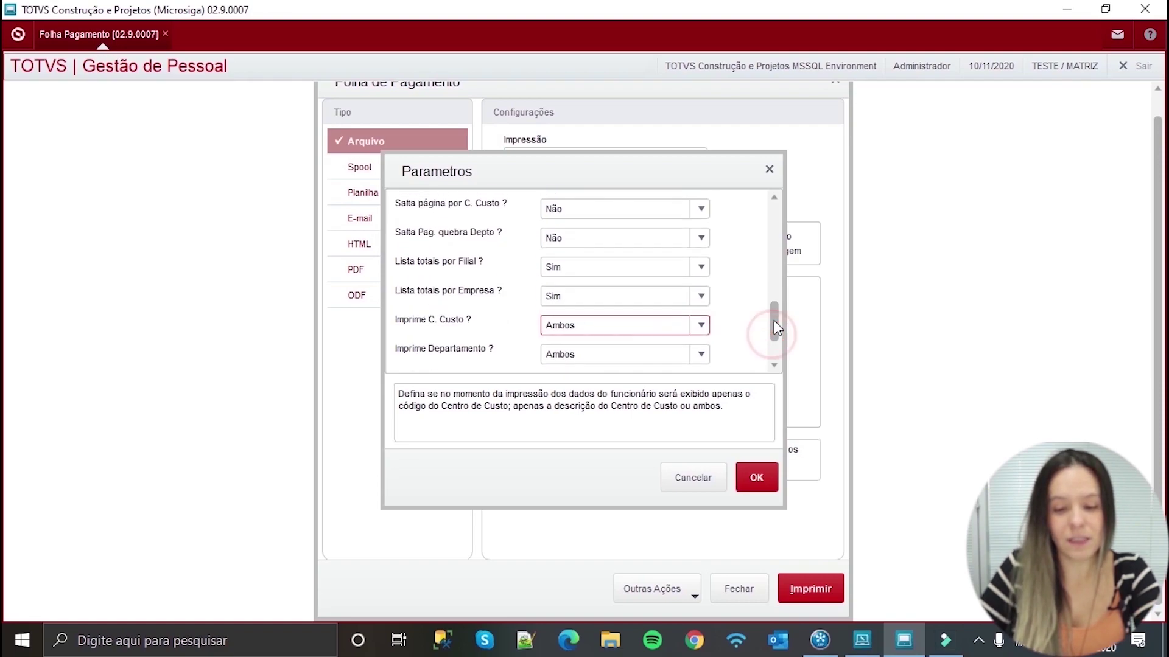
pyautogui.click(558, 268)
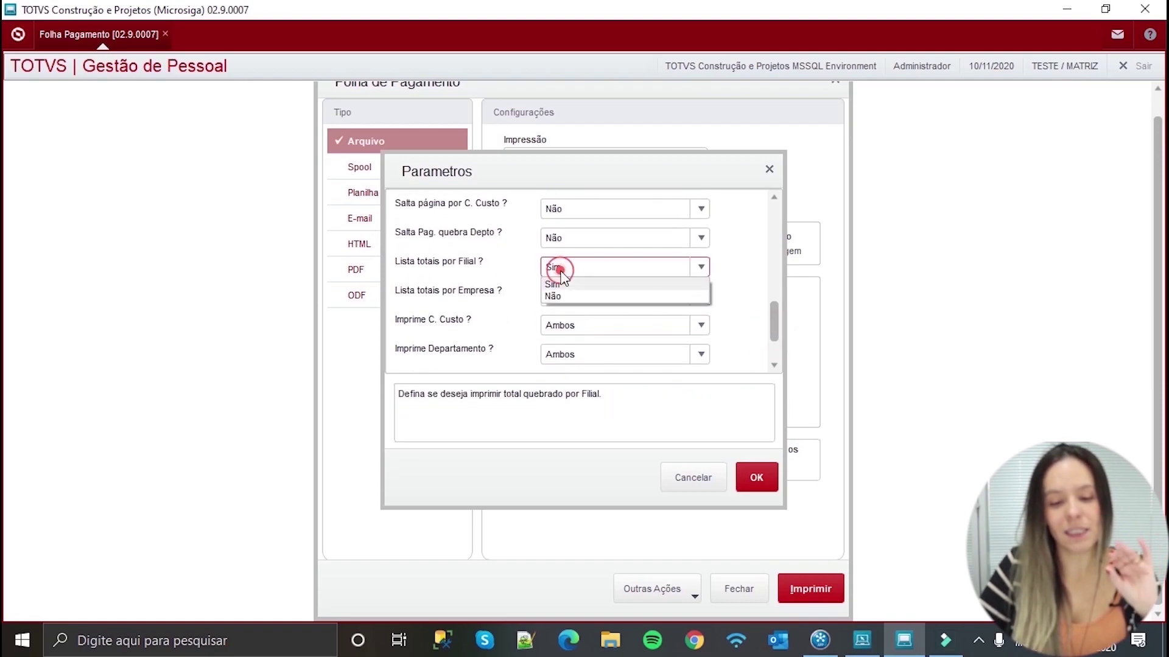
pyautogui.click(591, 272)
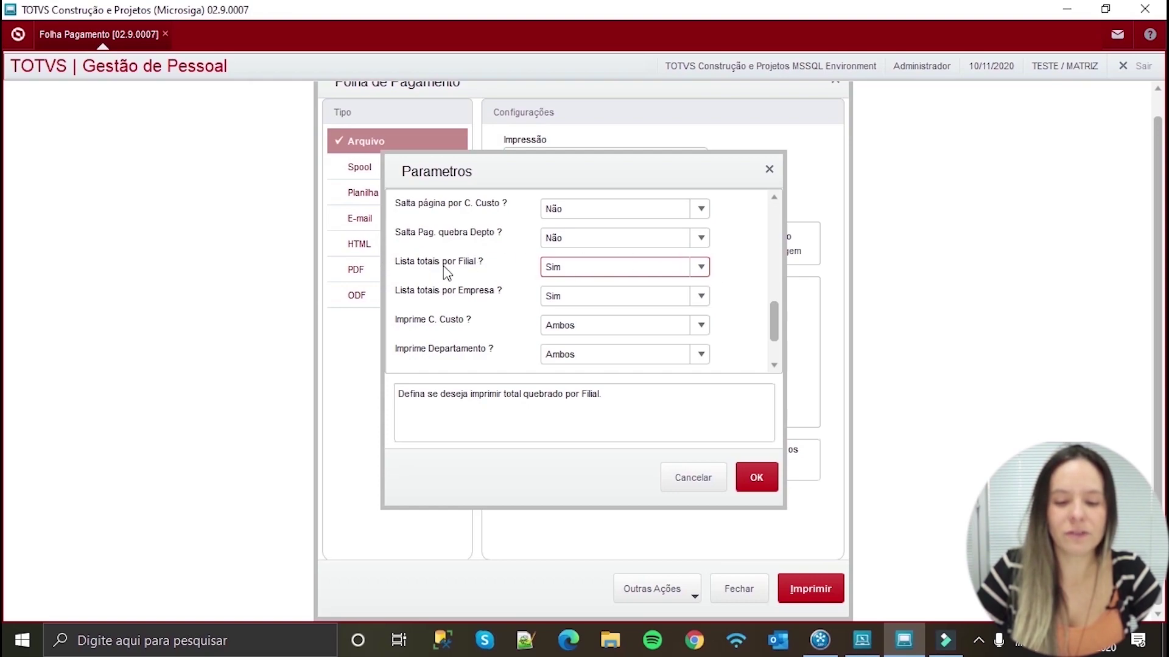
pyautogui.click(634, 266)
pyautogui.click(634, 266)
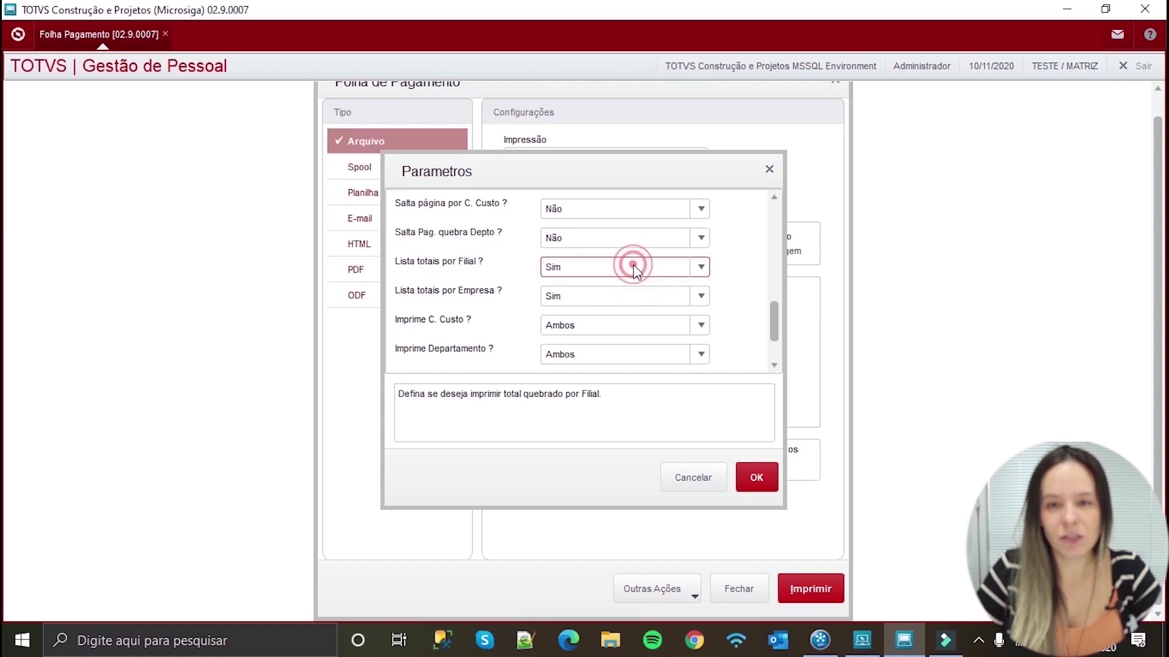
pyautogui.click(633, 267)
pyautogui.click(612, 296)
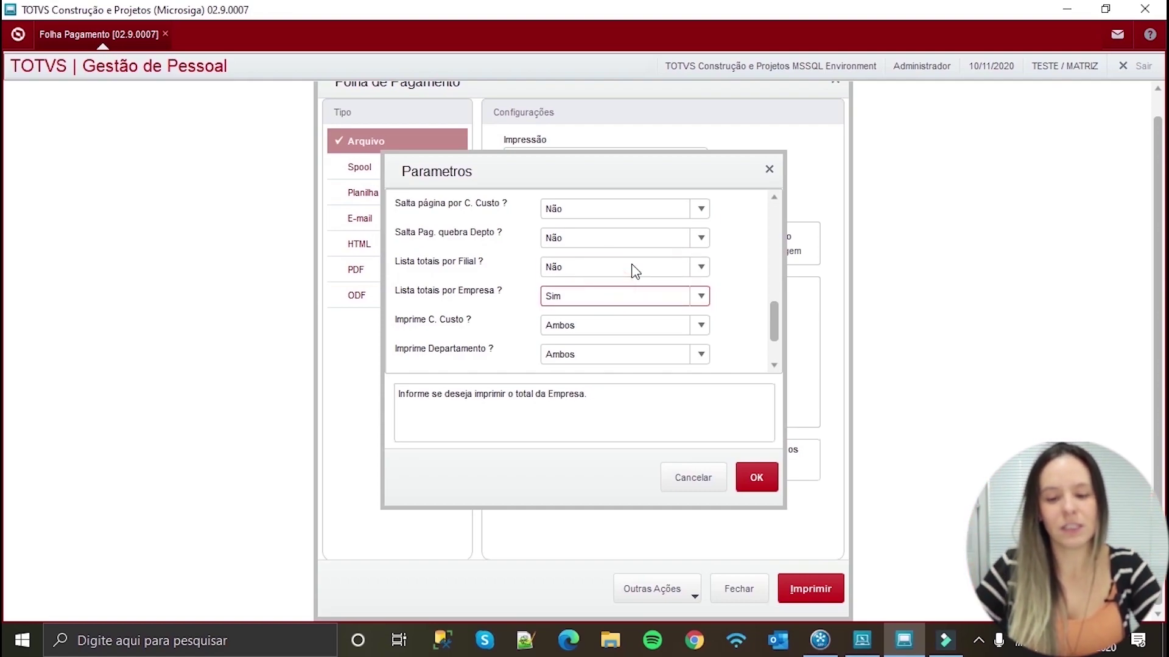
# - Confirm the report parameters and print the Folha de Pagamento report to the preview
pyautogui.scroll(-2, 640, 272)
pyautogui.click(764, 480)
pyautogui.click(812, 590)
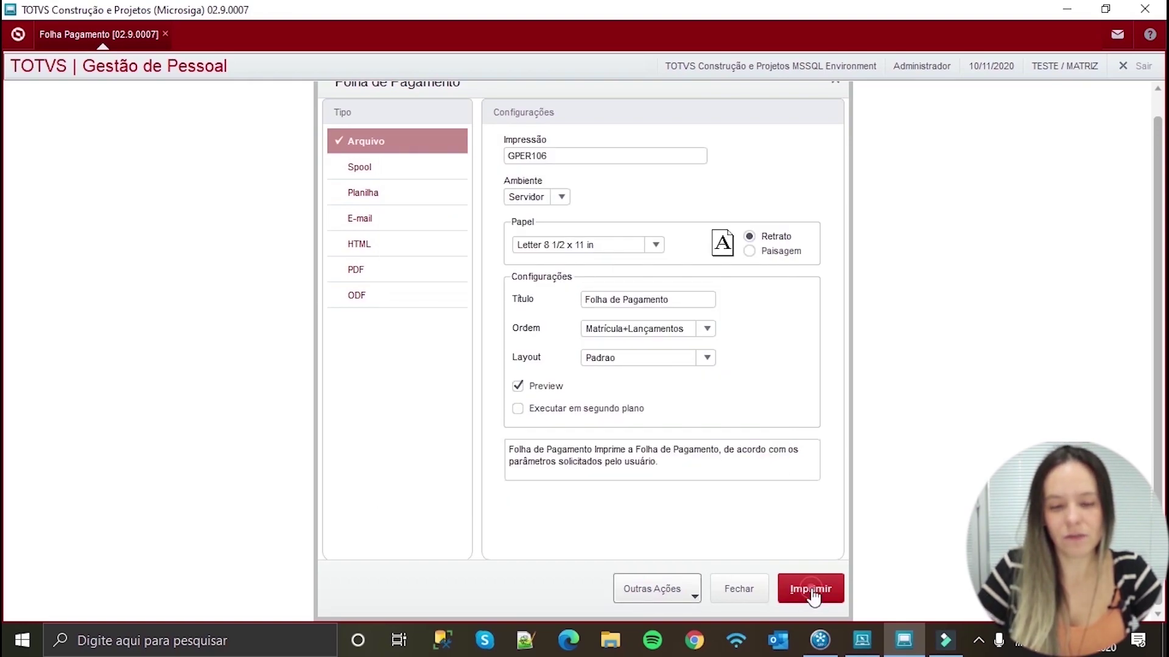
pyautogui.click(773, 406)
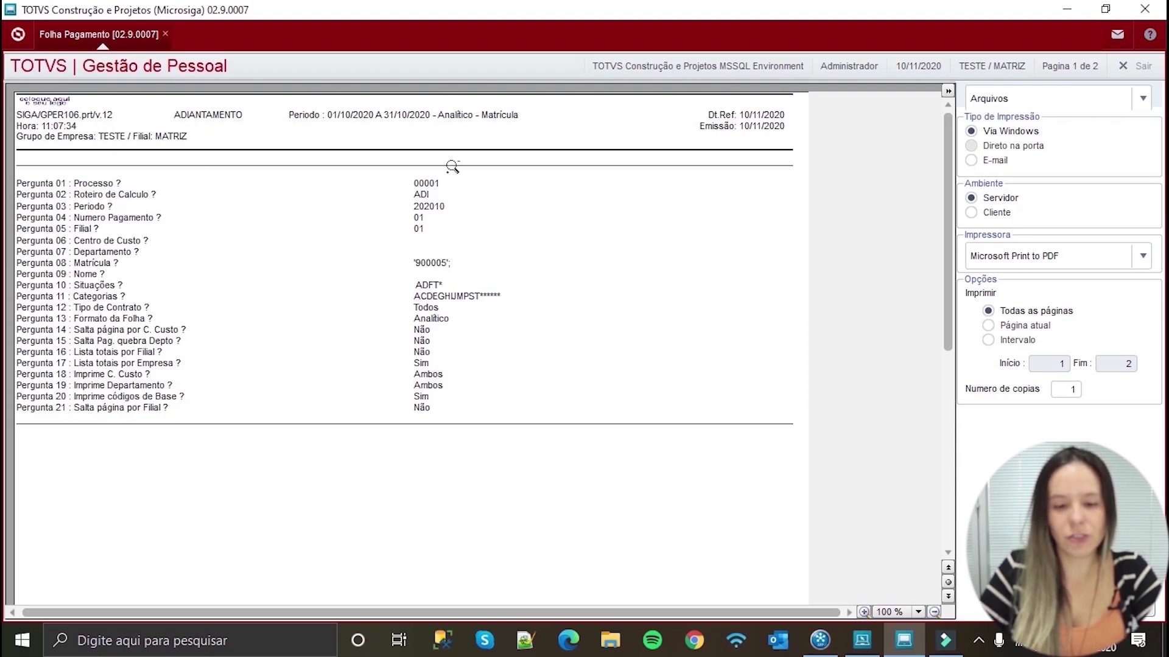
# - Examine the employee's advance earnings, bases and totals on page 2 of the preview at 150% zoom, and close the report
pyautogui.click(948, 596)
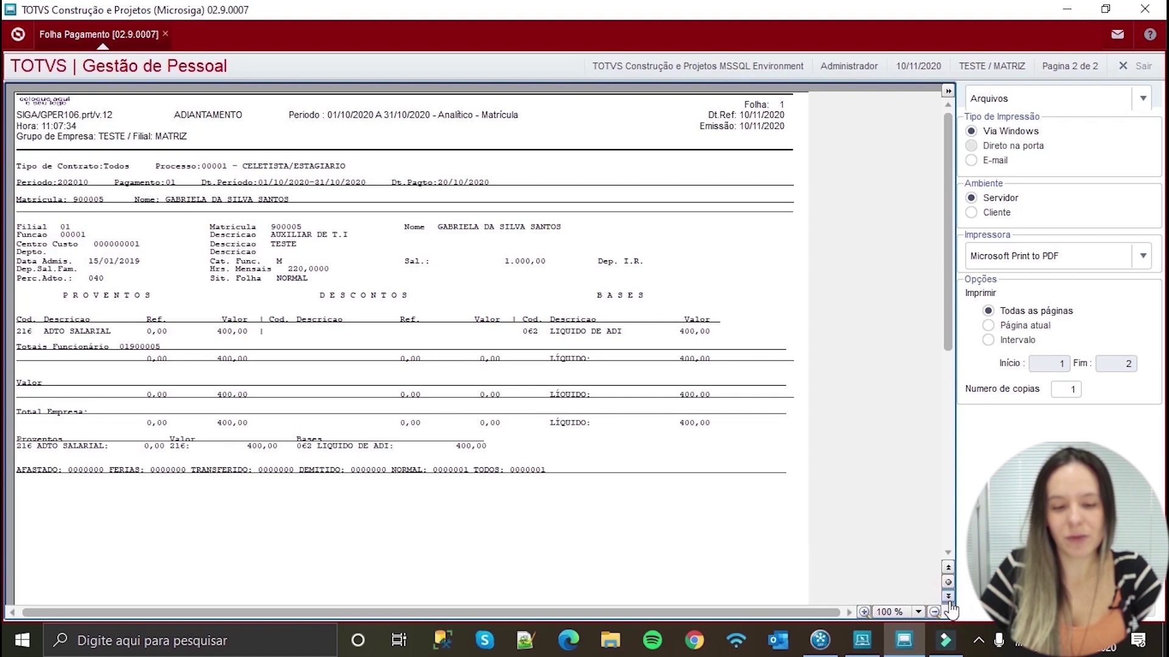
pyautogui.click(783, 504)
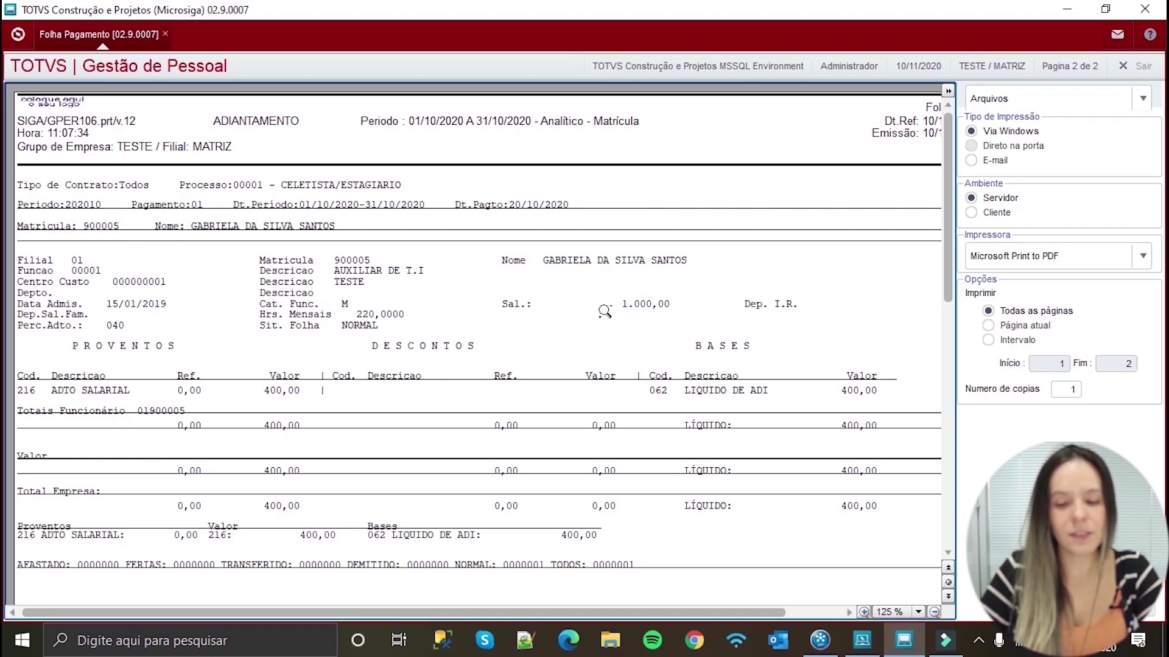
pyautogui.click(822, 419)
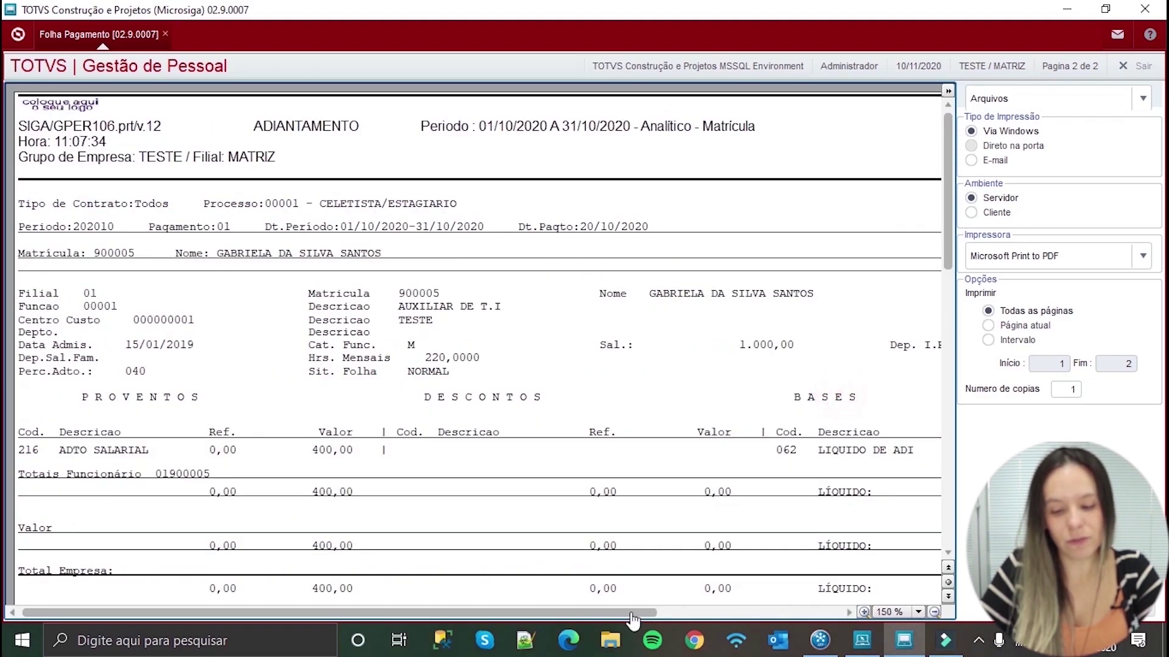
pyautogui.scroll(-4, 787, 383)
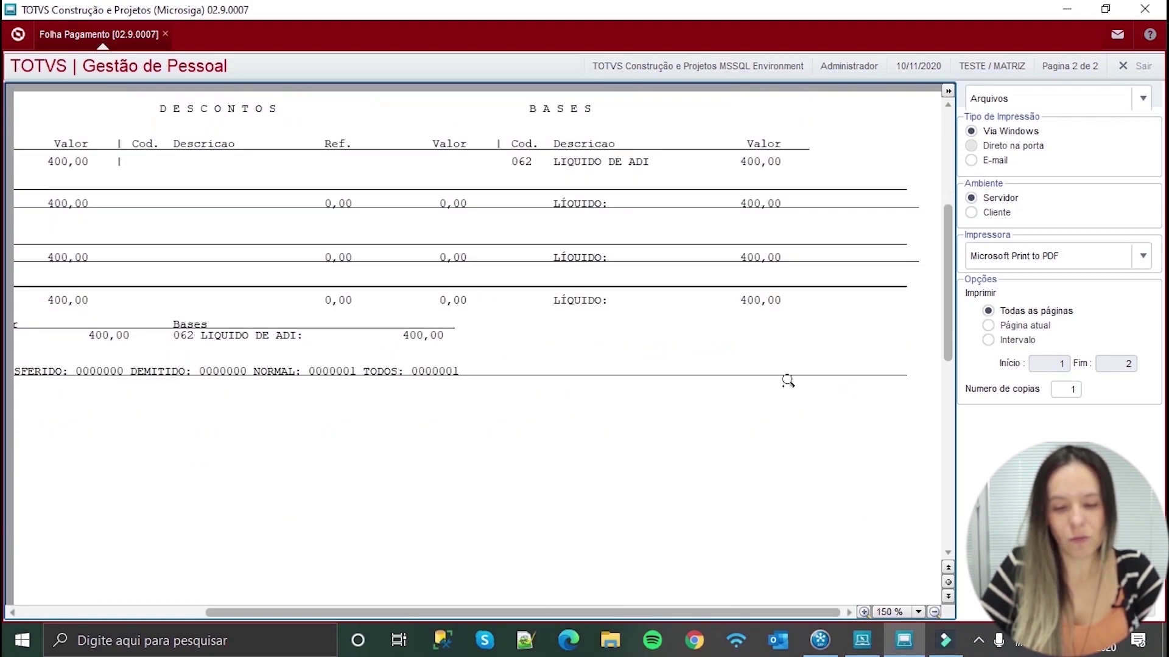
pyautogui.moveTo(577, 613); pyautogui.dragTo(384, 613)
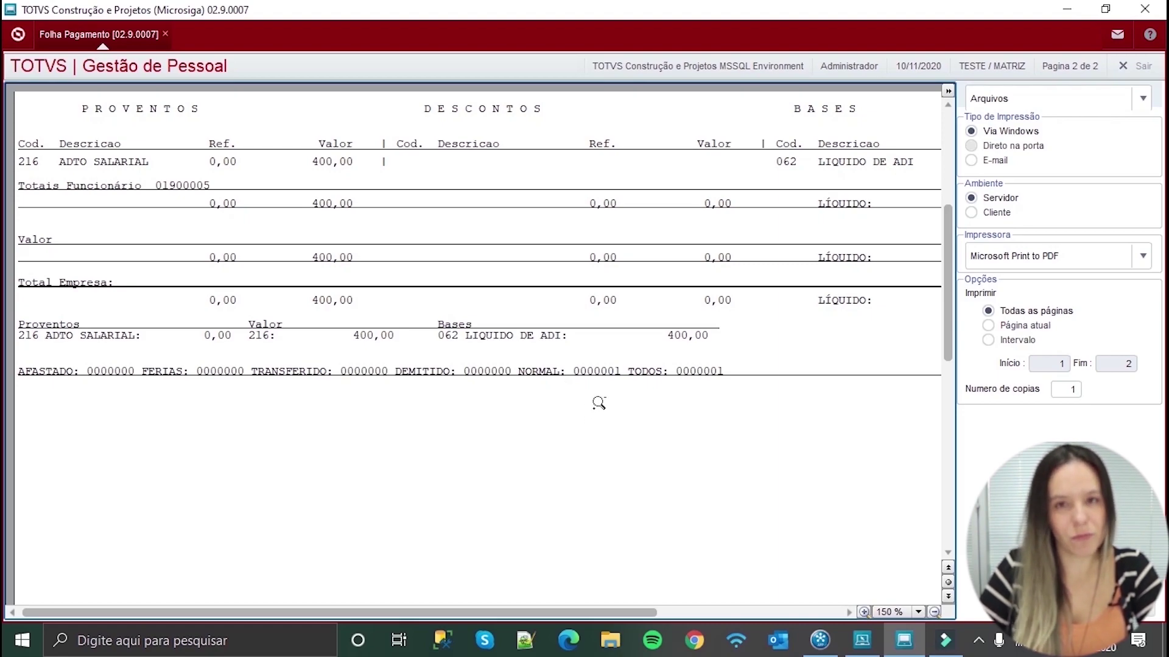
pyautogui.click(1126, 608)
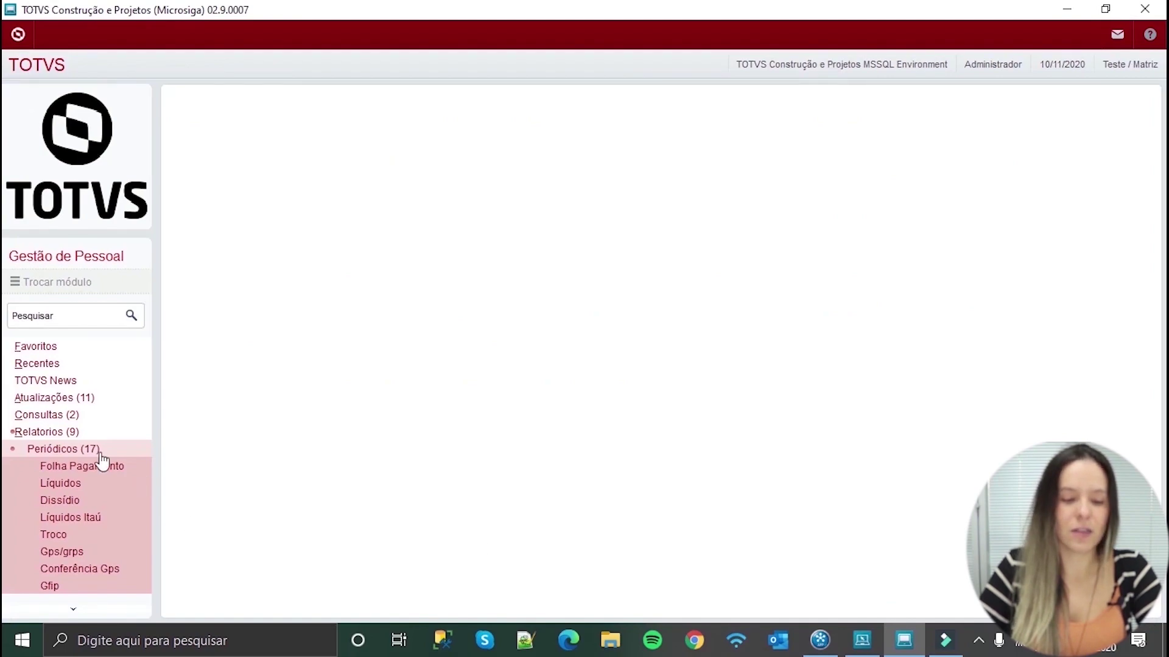
# - Open the Recibo Pagamento query among the Cadastros consultations
pyautogui.click(68, 415)
pyautogui.click(72, 417)
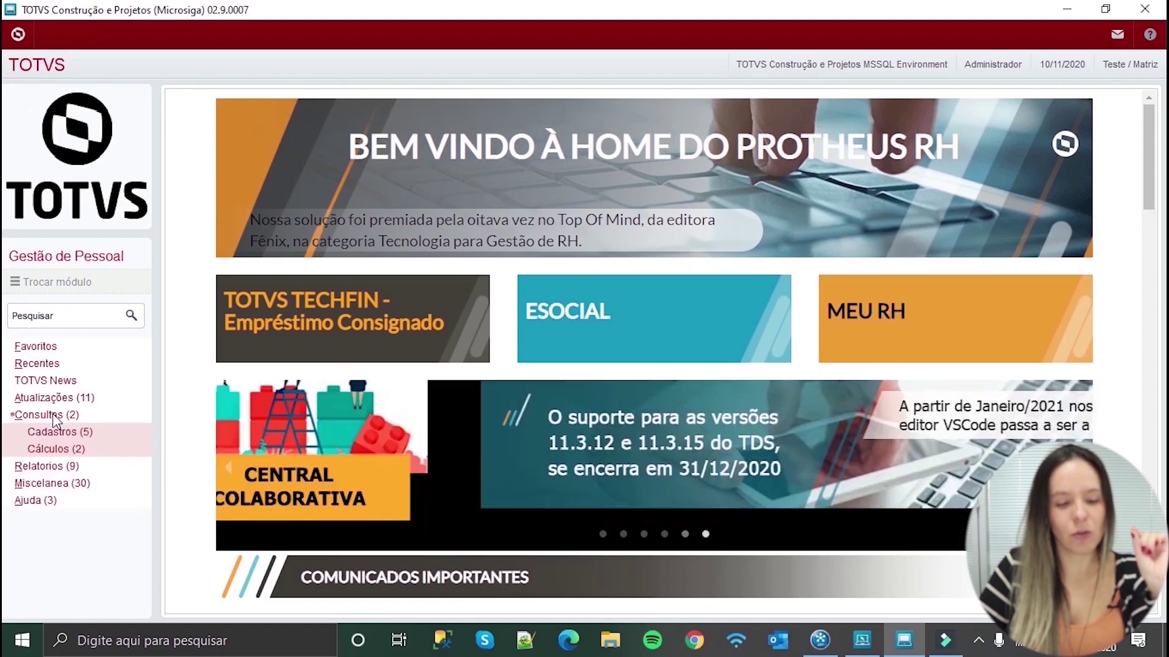
pyautogui.click(54, 418)
pyautogui.click(84, 434)
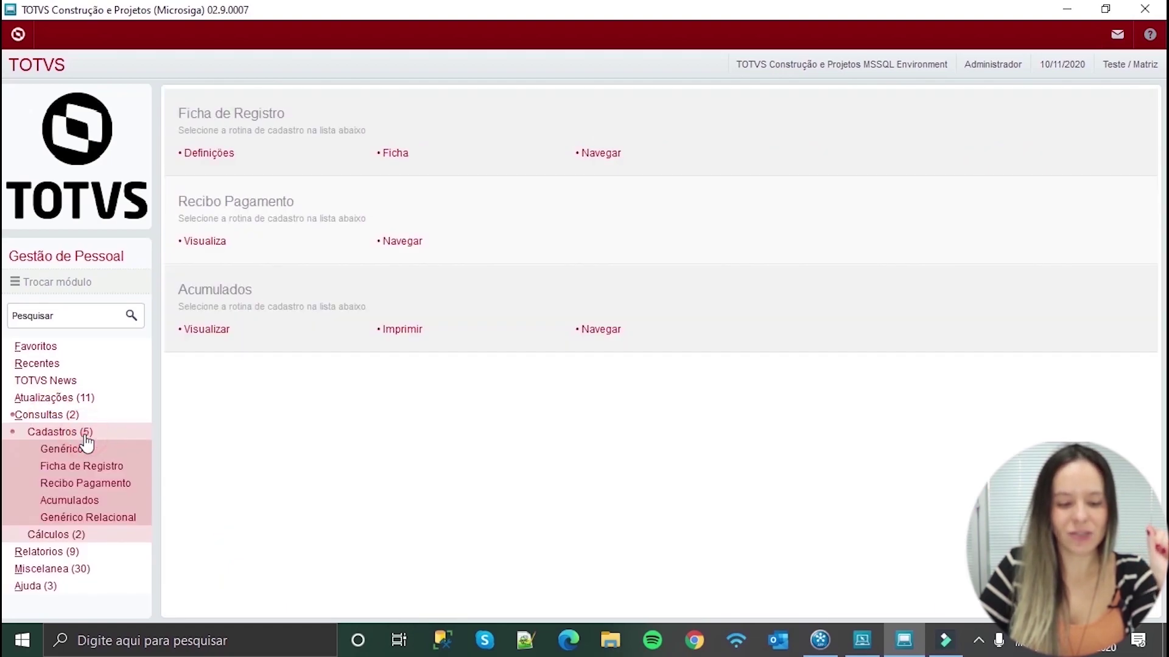
pyautogui.click(121, 484)
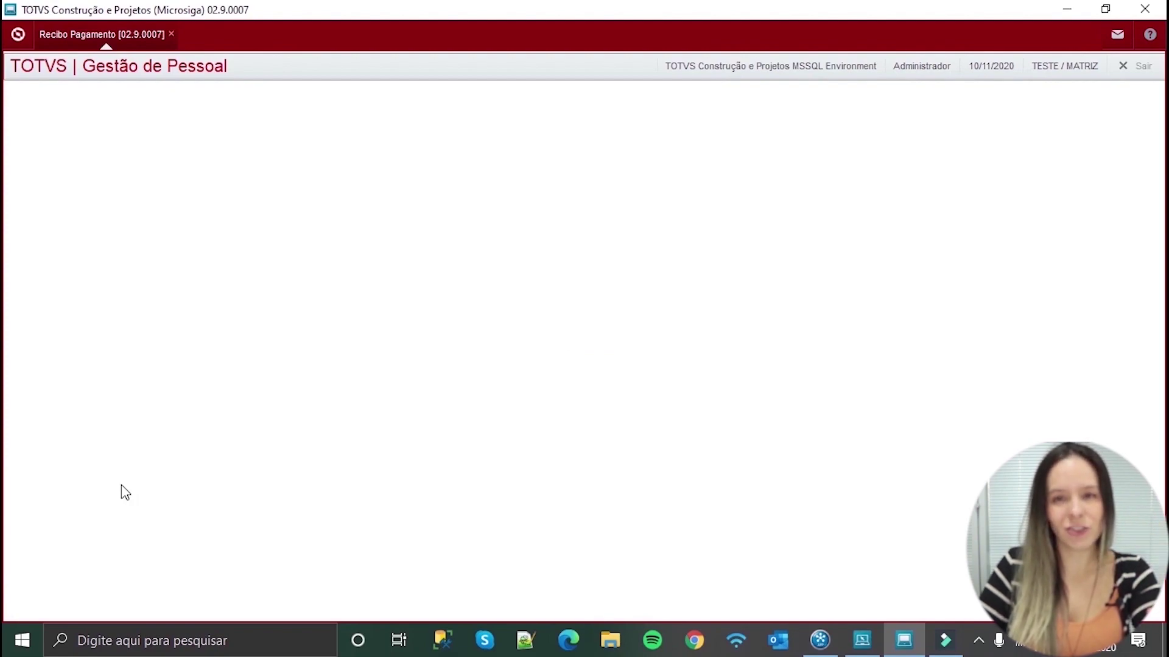
# - View the employee's payment receipt with Roteiro set to ADI to check the advance entries, and close the receipt query
pyautogui.click(167, 317)
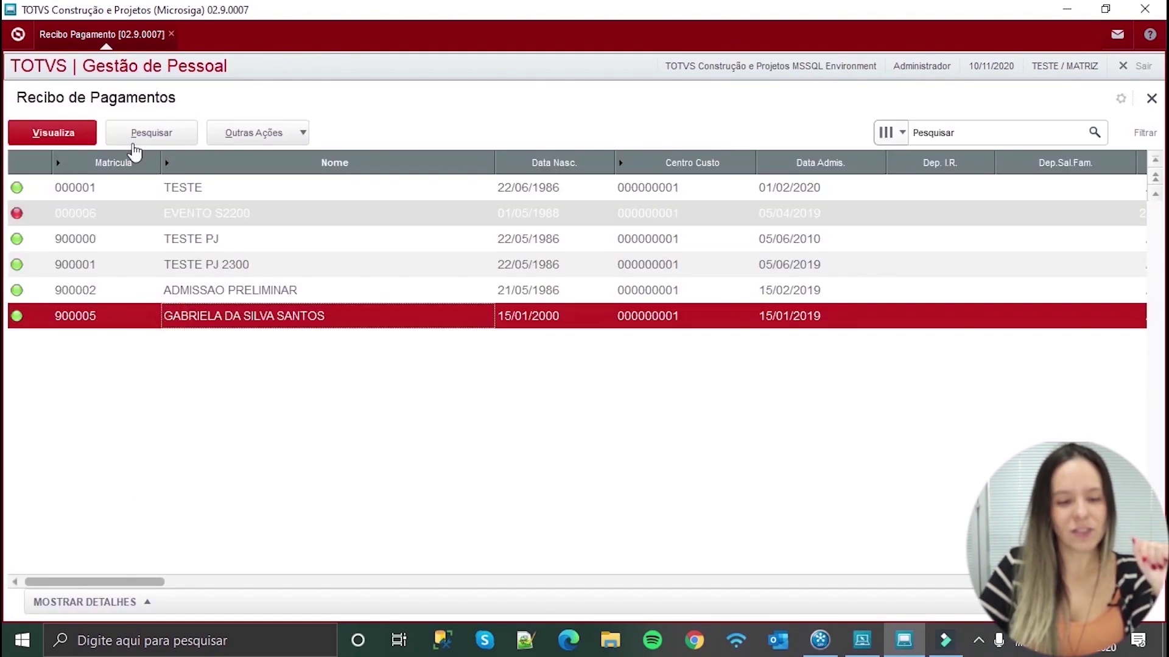
pyautogui.click(56, 134)
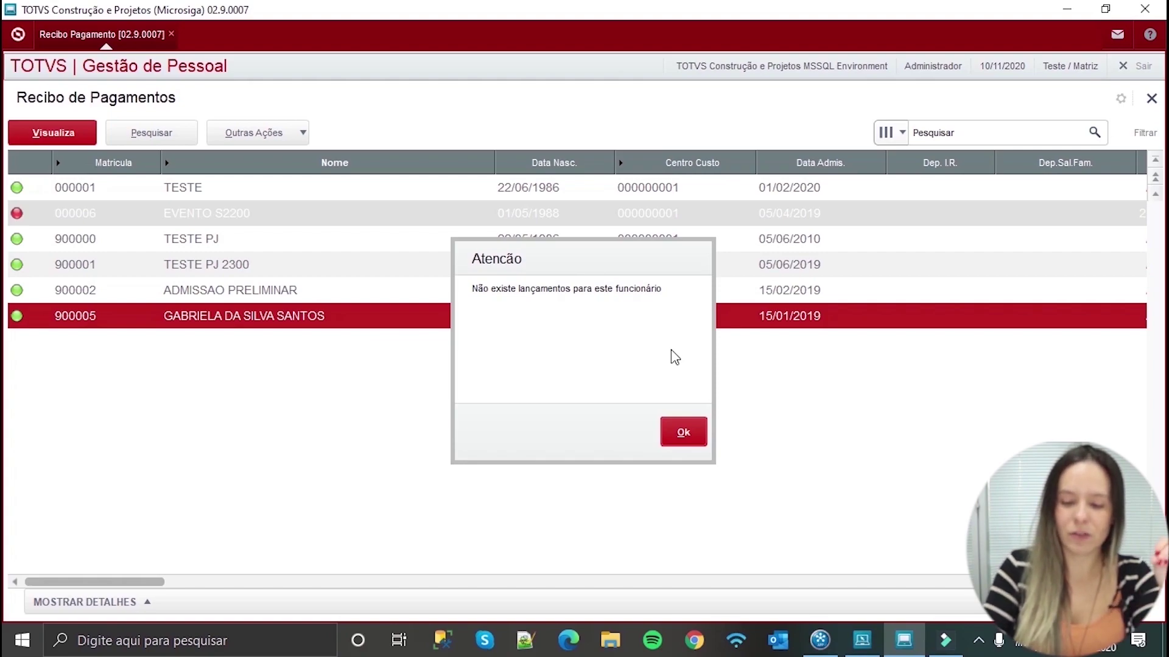
pyautogui.click(672, 428)
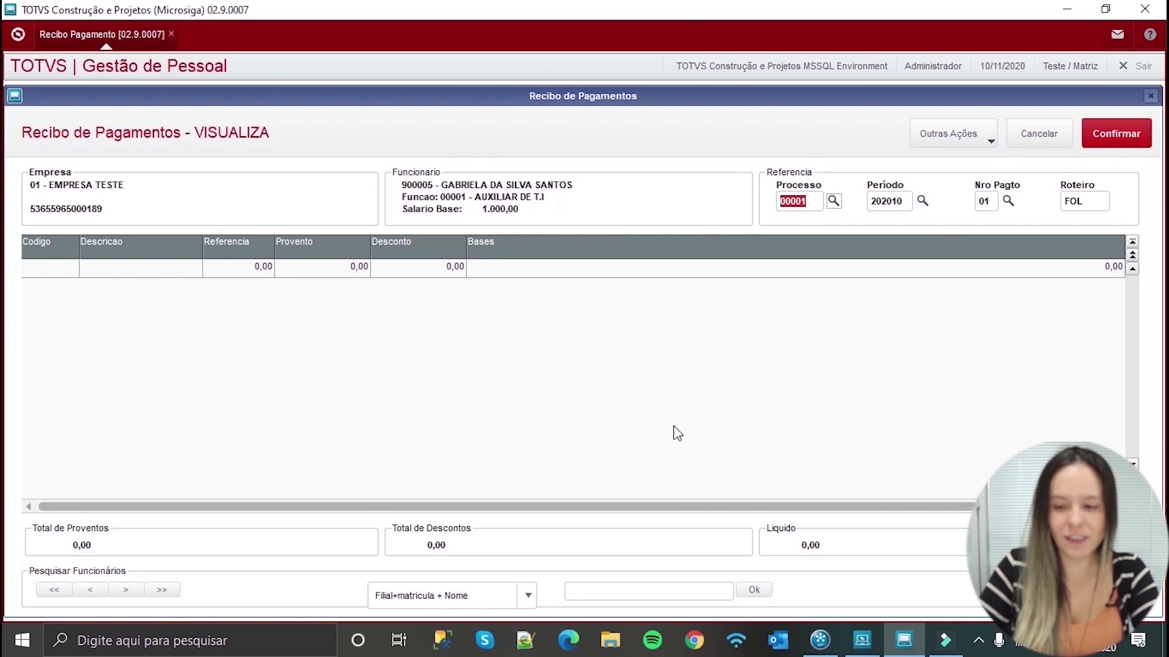
pyautogui.click(1094, 200)
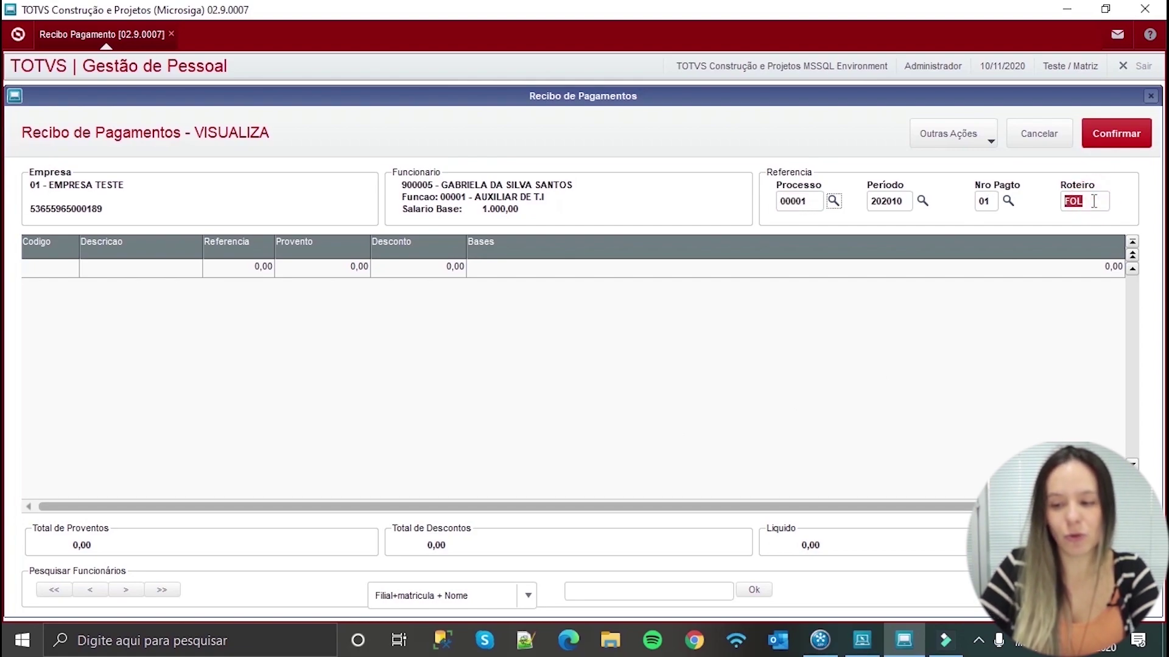
pyautogui.write('ADI')
pyautogui.press('Return')
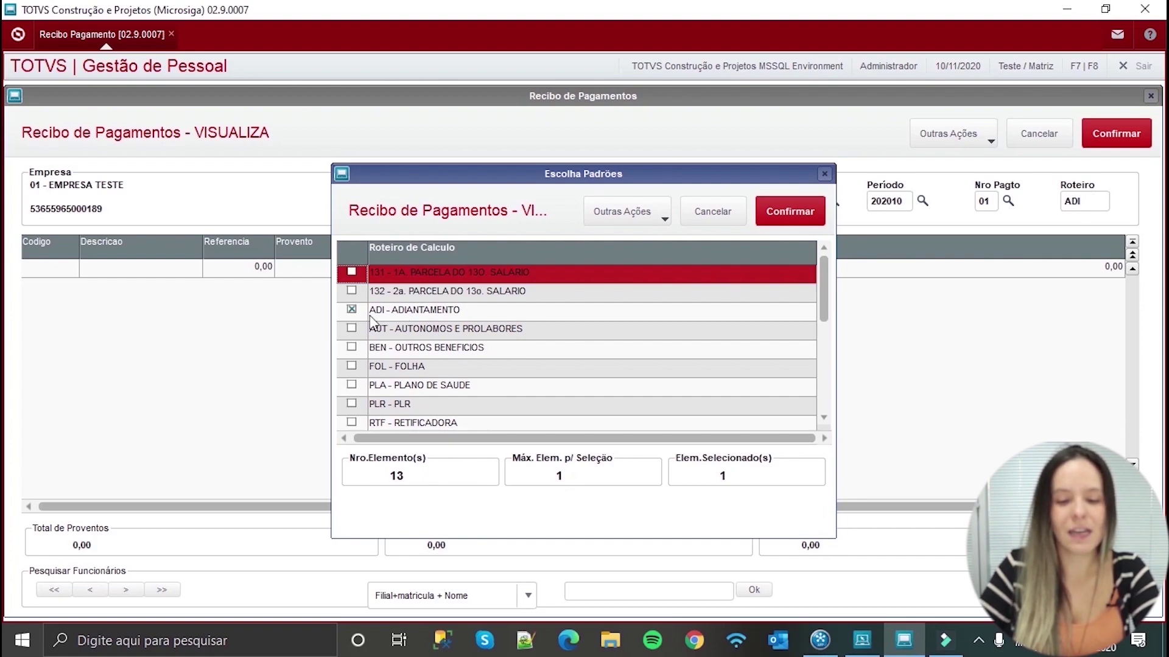
pyautogui.click(797, 218)
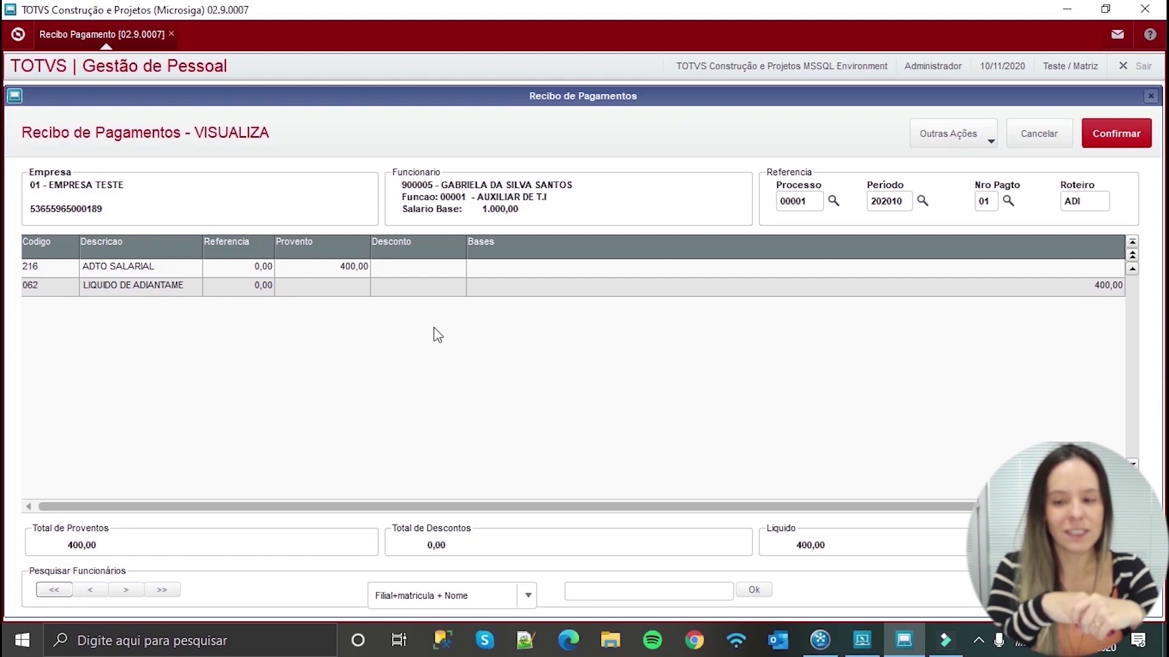
pyautogui.click(1129, 138)
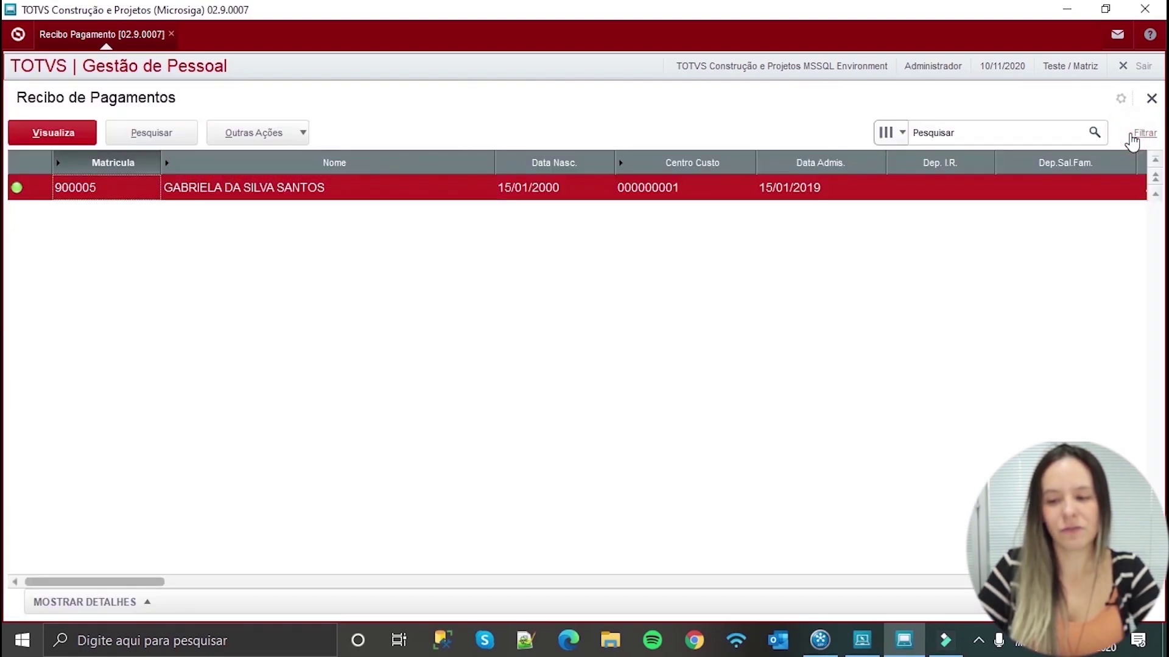
pyautogui.click(1150, 99)
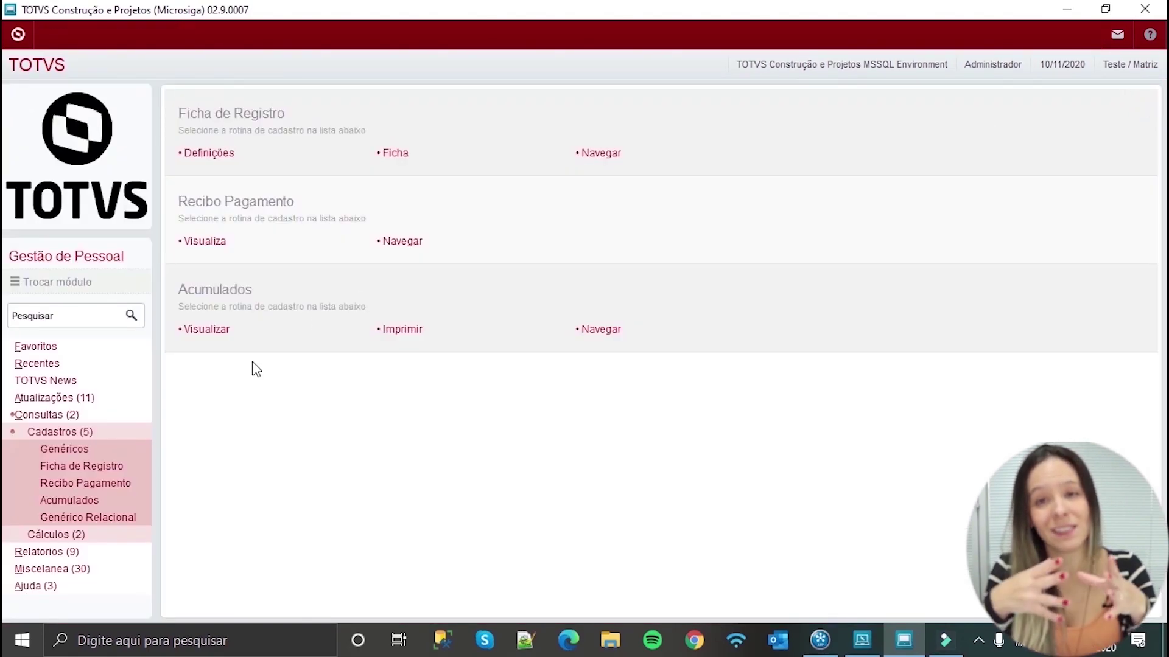